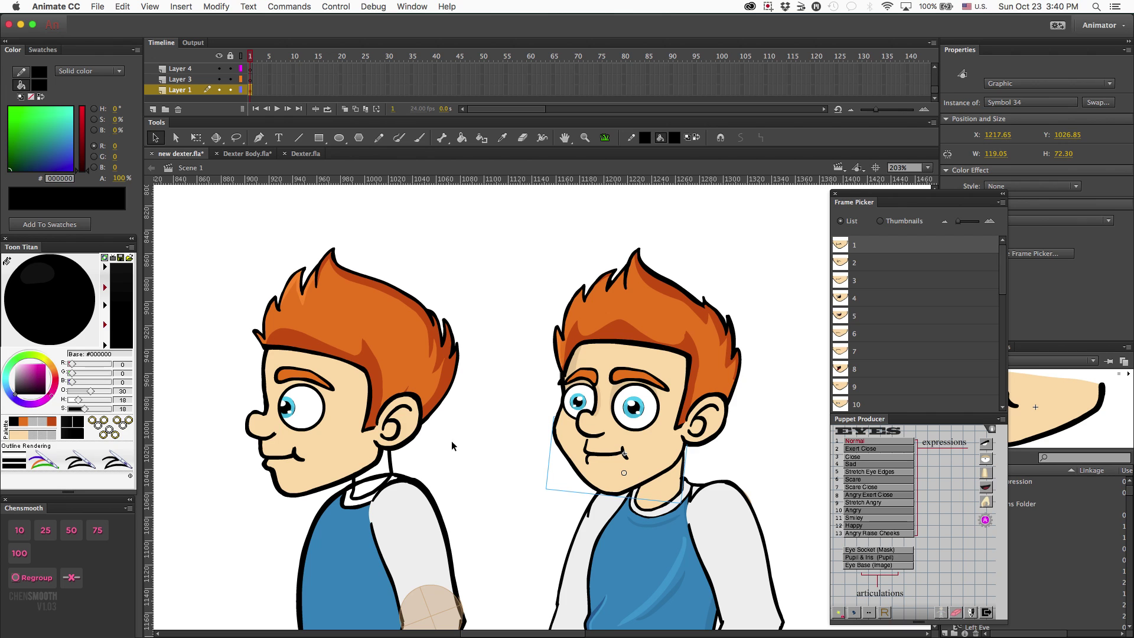
# Show frame 2 of the mouth symbol on both the three-quarter character and the profile character
pyautogui.click(864, 268)
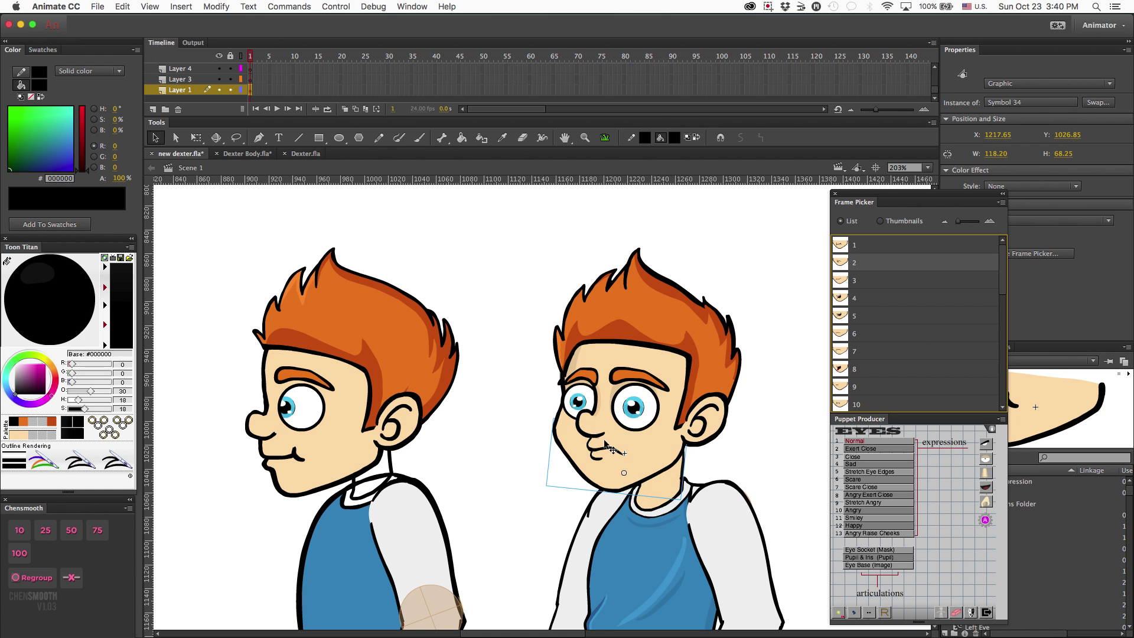
pyautogui.click(336, 481)
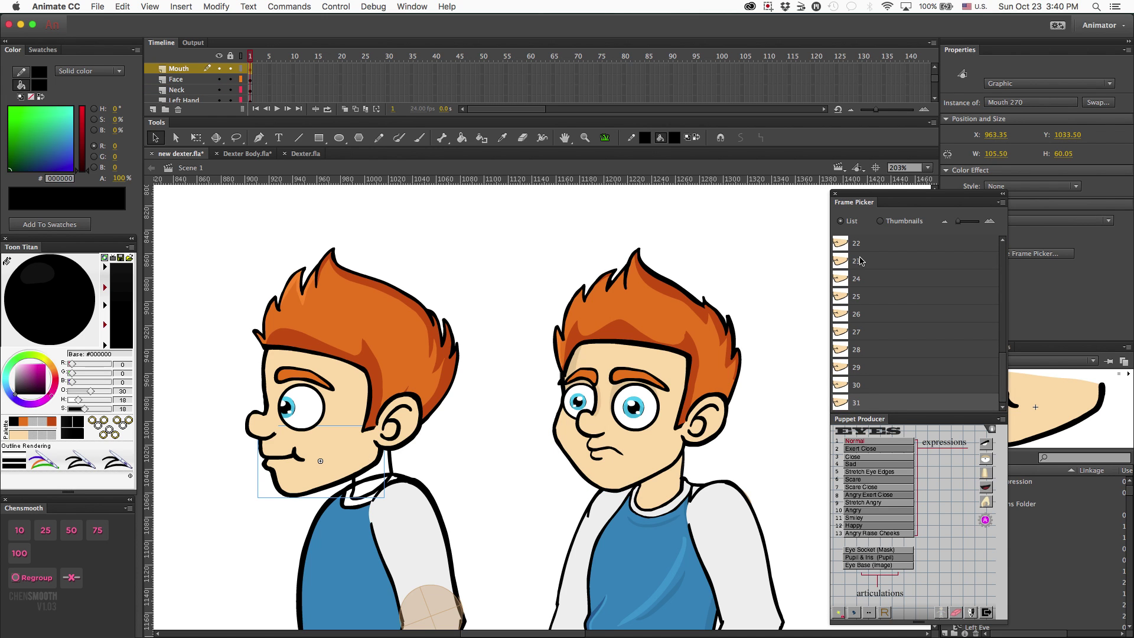
pyautogui.scroll(3, 860, 261)
pyautogui.scroll(6, 861, 261)
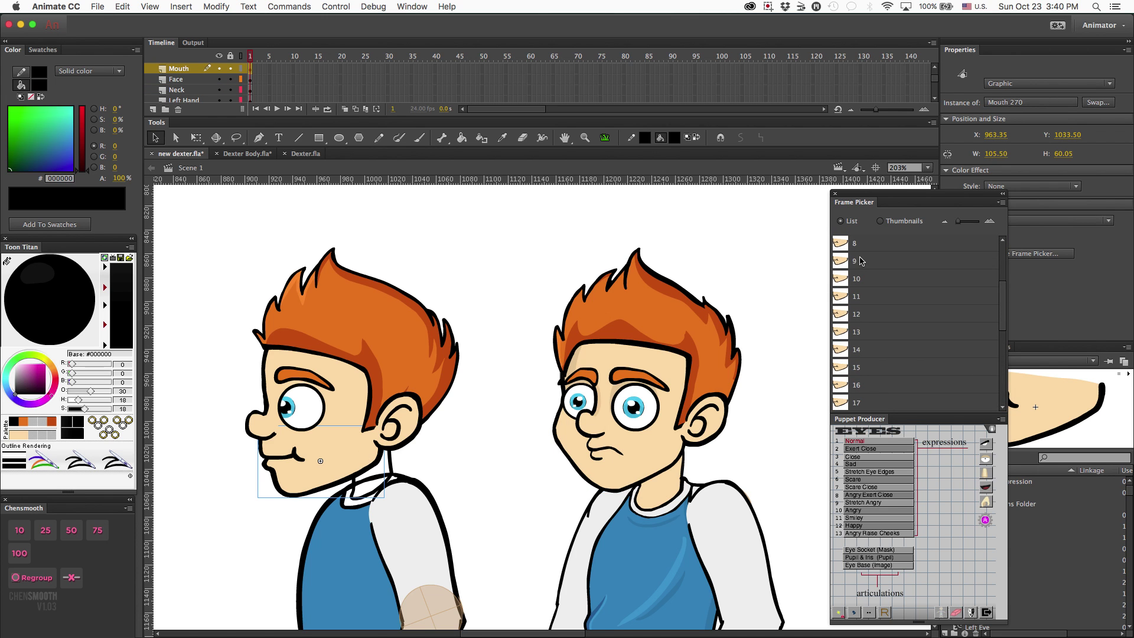
pyautogui.click(861, 262)
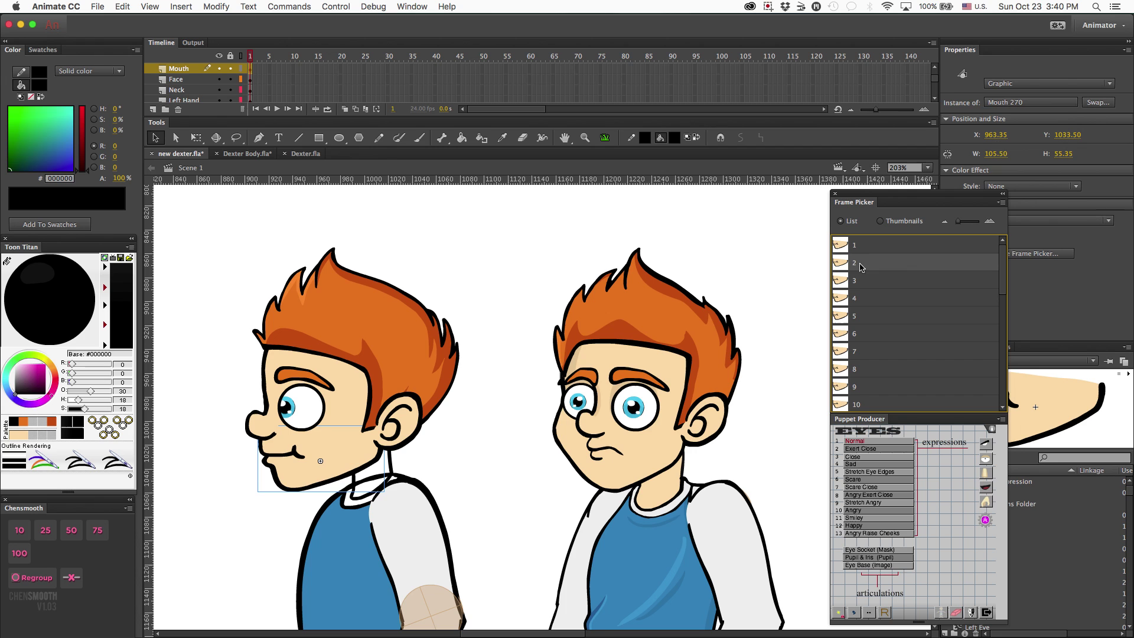
# Open the profile character's mouth symbol and move one horizontal guide across its lower lip and the other above the head
pyautogui.doubleClick(313, 481)
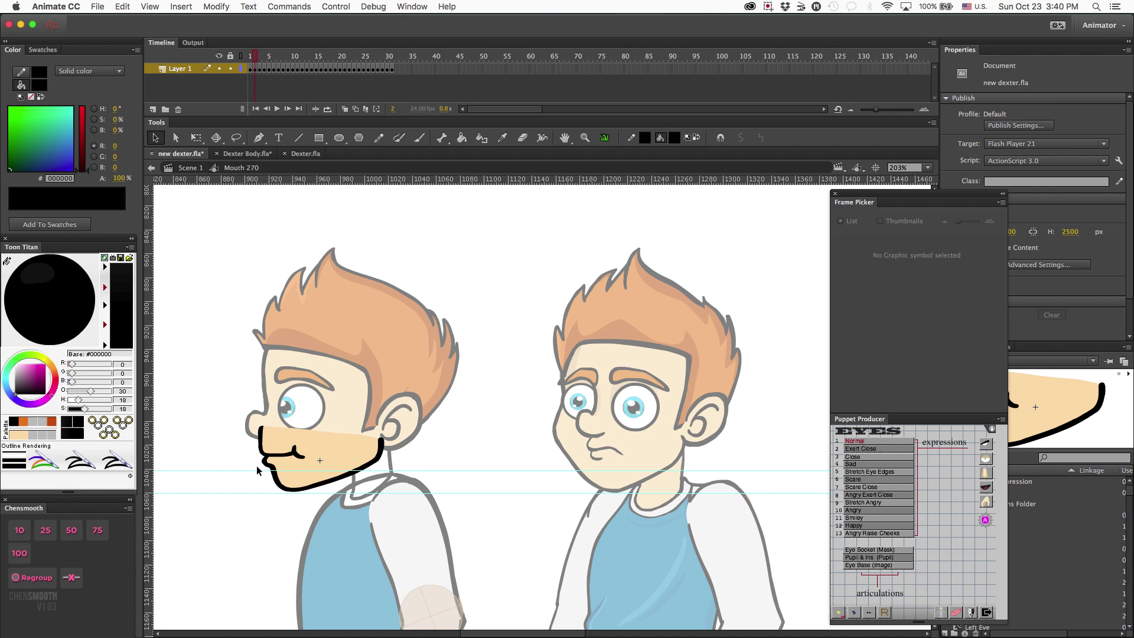
pyautogui.click(317, 449)
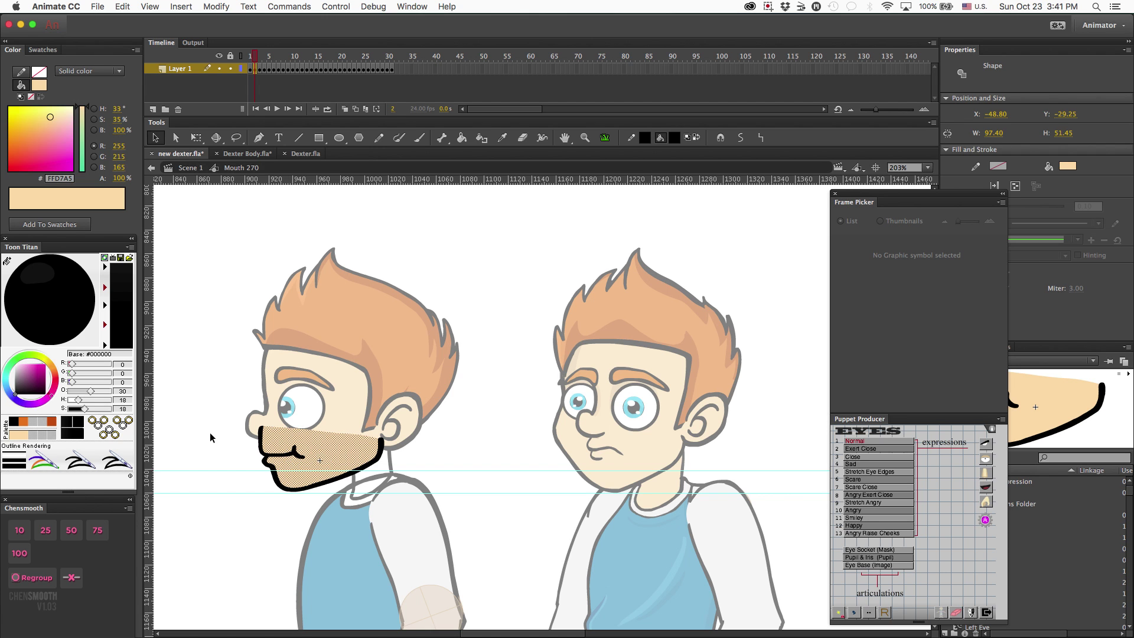
pyautogui.click(267, 459)
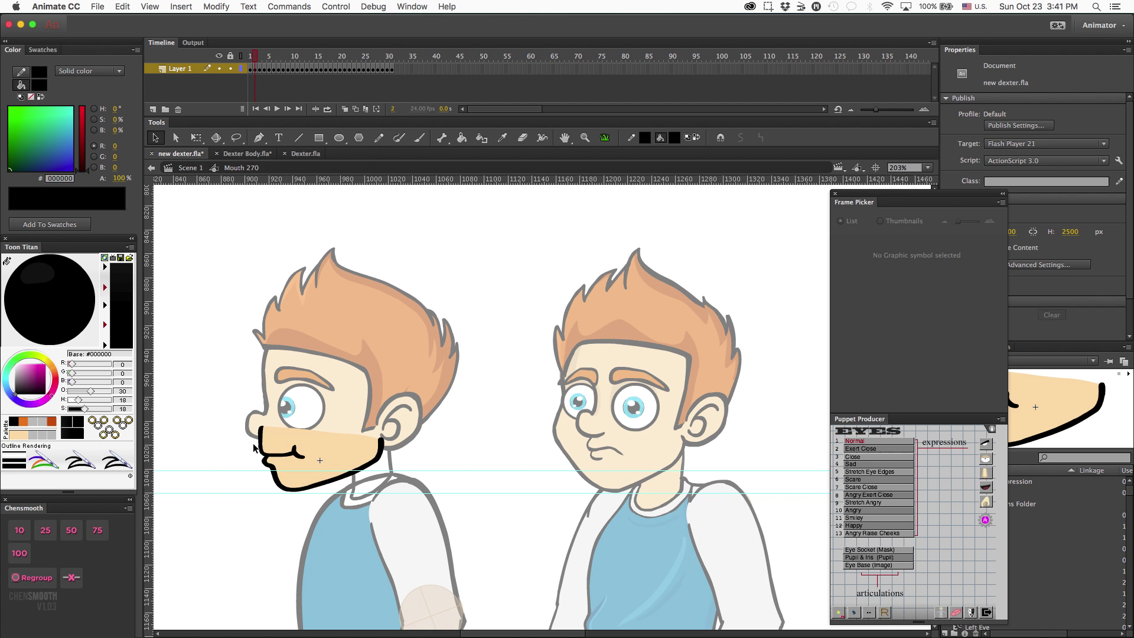
pyautogui.click(220, 400)
pyautogui.moveTo(555, 471); pyautogui.dragTo(548, 437)
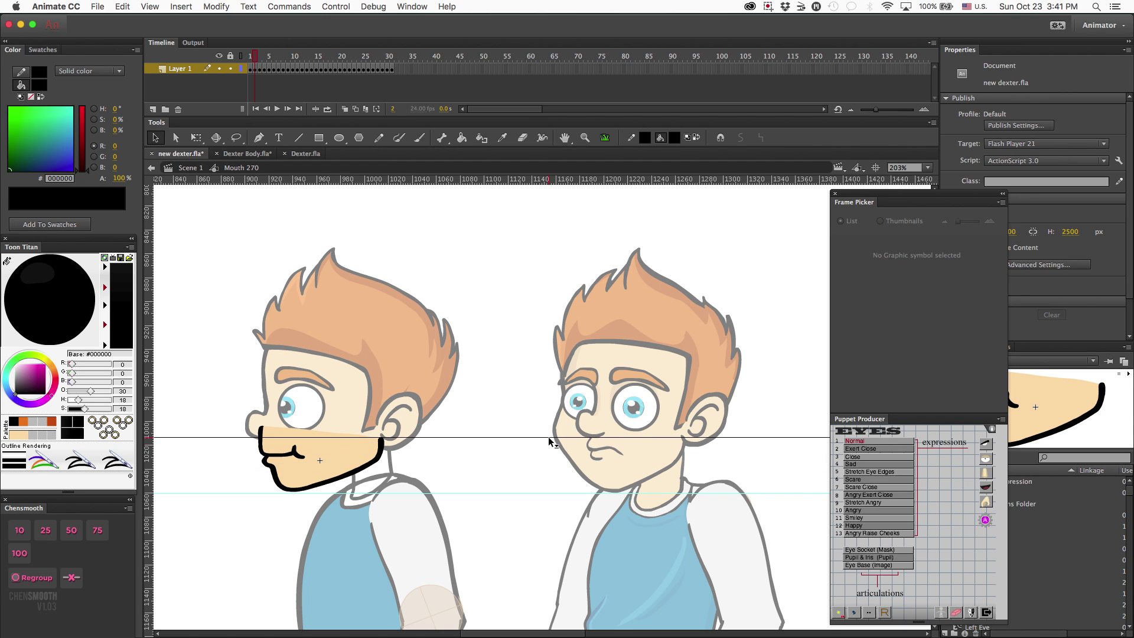
pyautogui.moveTo(548, 437); pyautogui.dragTo(548, 460)
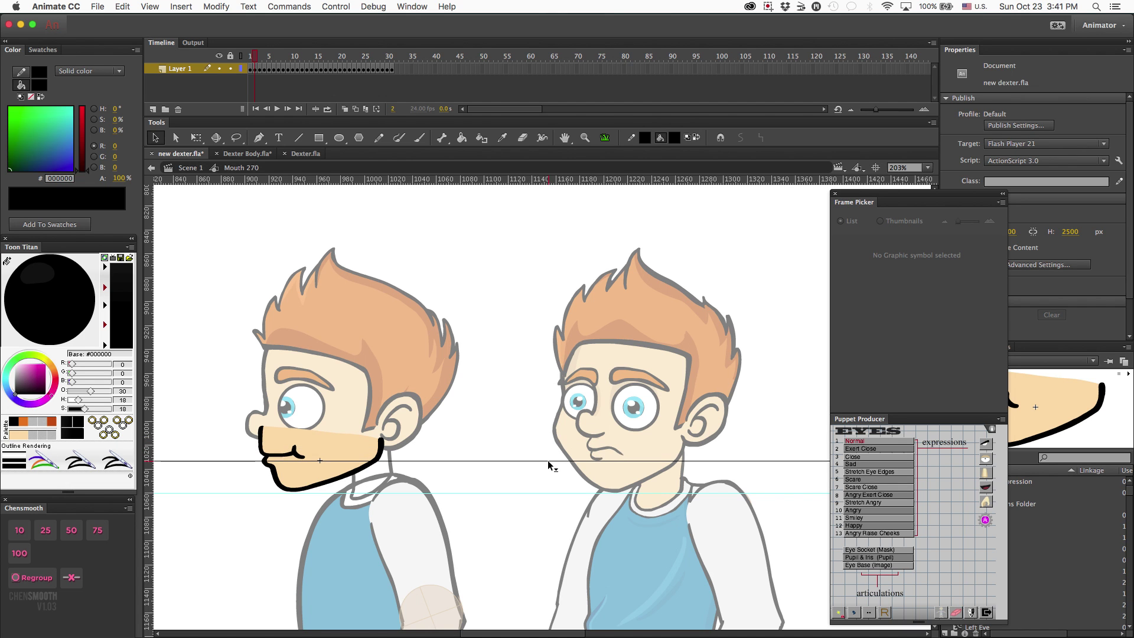
pyautogui.moveTo(548, 460); pyautogui.dragTo(523, 201)
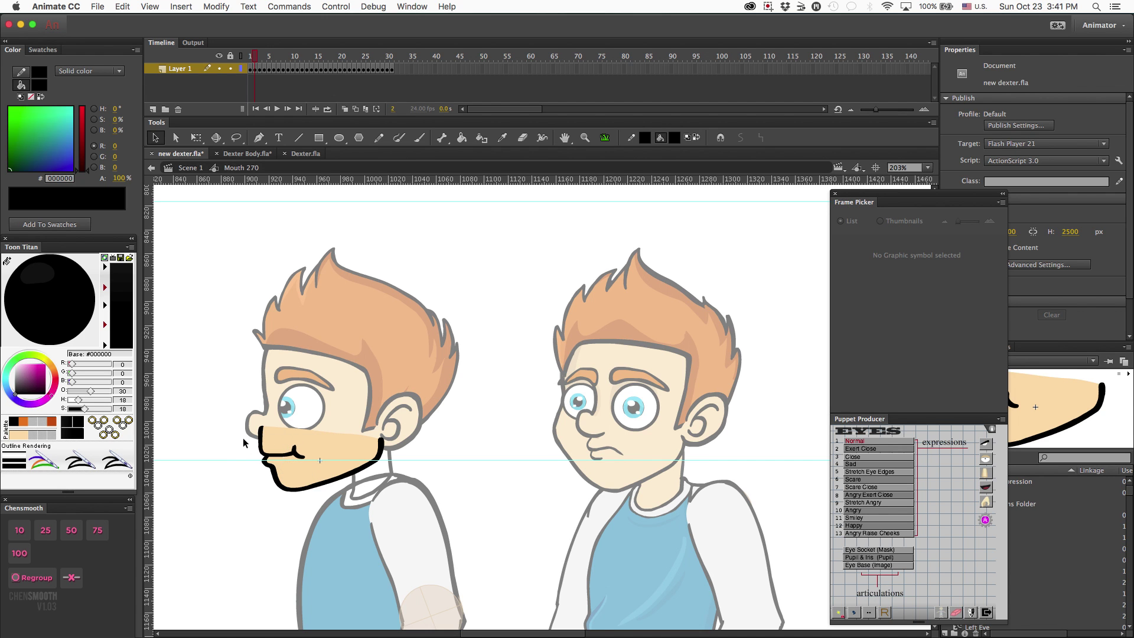
# Lasso the old lips and surrounding skin at the front of the profile's jaw on frame 2 and delete them
pyautogui.press('l')
pyautogui.moveTo(244, 437)
pyautogui.mouseDown()
pyautogui.moveTo(295, 433)
pyautogui.moveTo(313, 458)
pyautogui.moveTo(257, 474)
pyautogui.moveTo(244, 463)
pyautogui.moveTo(265, 420)
pyautogui.mouseUp()
pyautogui.press('Delete')
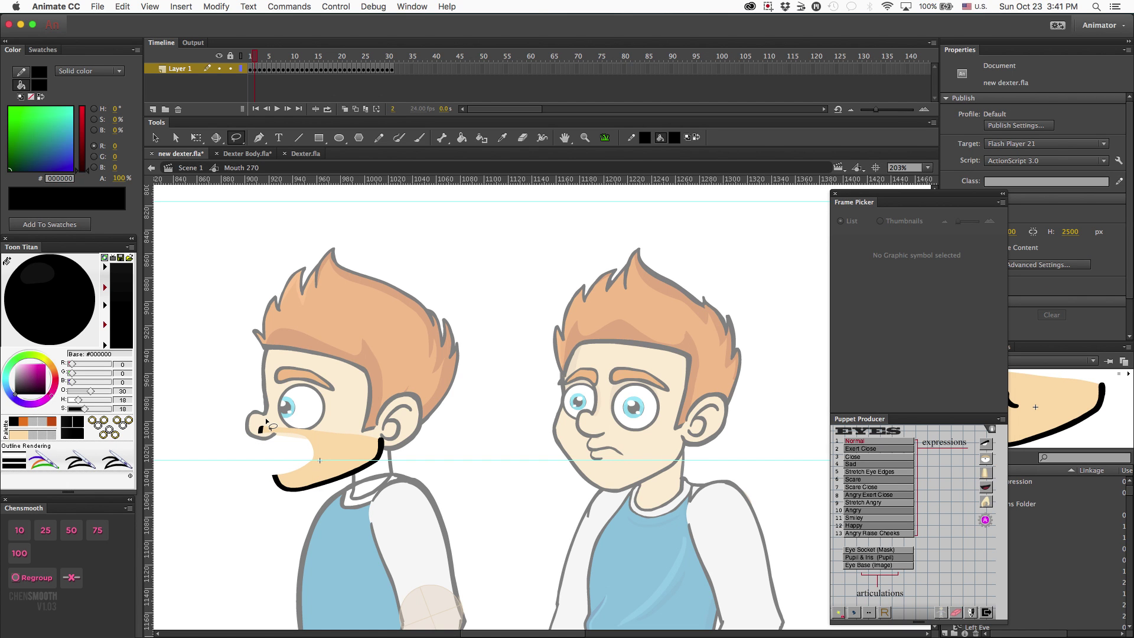
# Select the Brush tool and add a horizontal guide just under the profile's nose at upper-lip height
pyautogui.press('b')
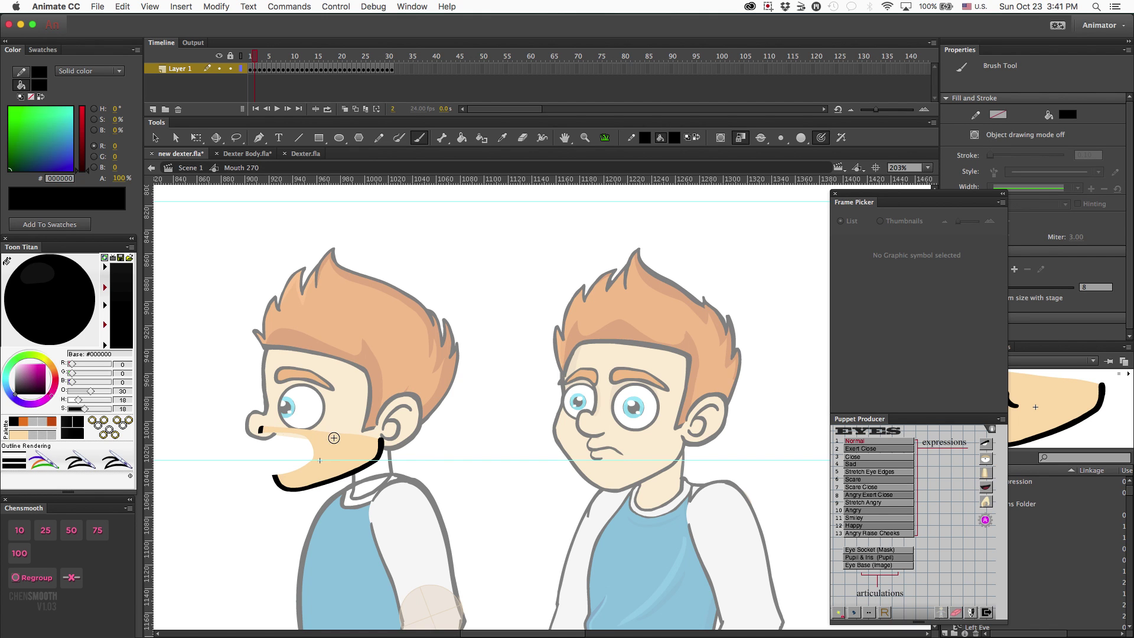
pyautogui.moveTo(261, 429); pyautogui.dragTo(265, 430)
pyautogui.moveTo(490, 182); pyautogui.dragTo(461, 438)
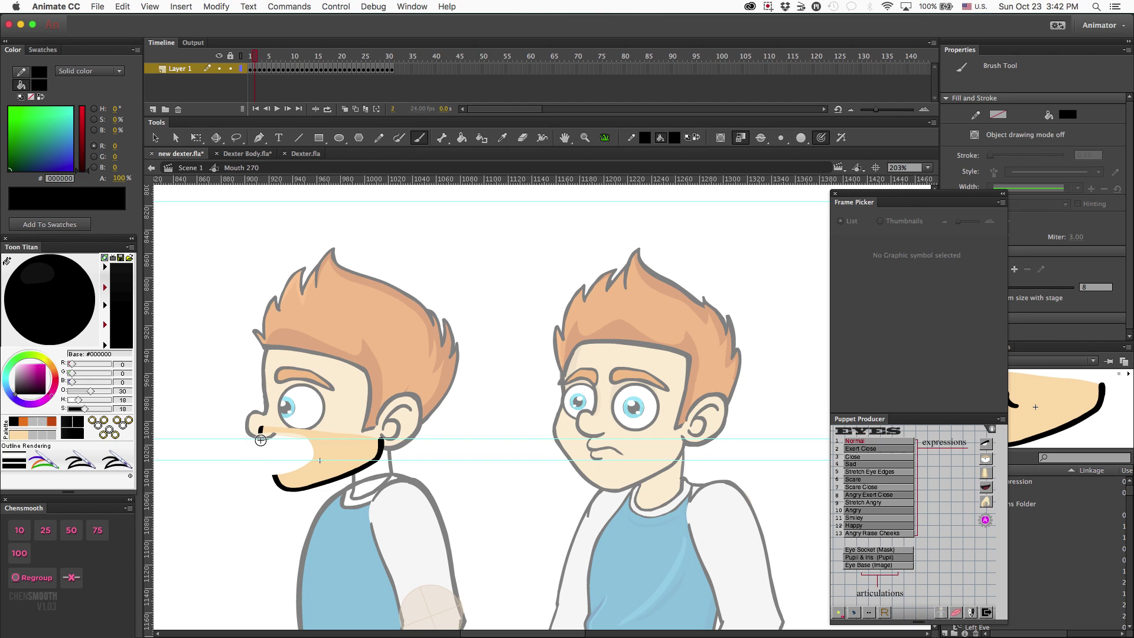
# Try an upper-lip brush stroke, undo it, and set the brush size to 6
pyautogui.moveTo(261, 428)
pyautogui.mouseDown()
pyautogui.moveTo(258, 458)
pyautogui.moveTo(292, 450)
pyautogui.mouseUp()
pyautogui.press('super+z')
pyautogui.click(1091, 287)
pyautogui.press('BackSpace')
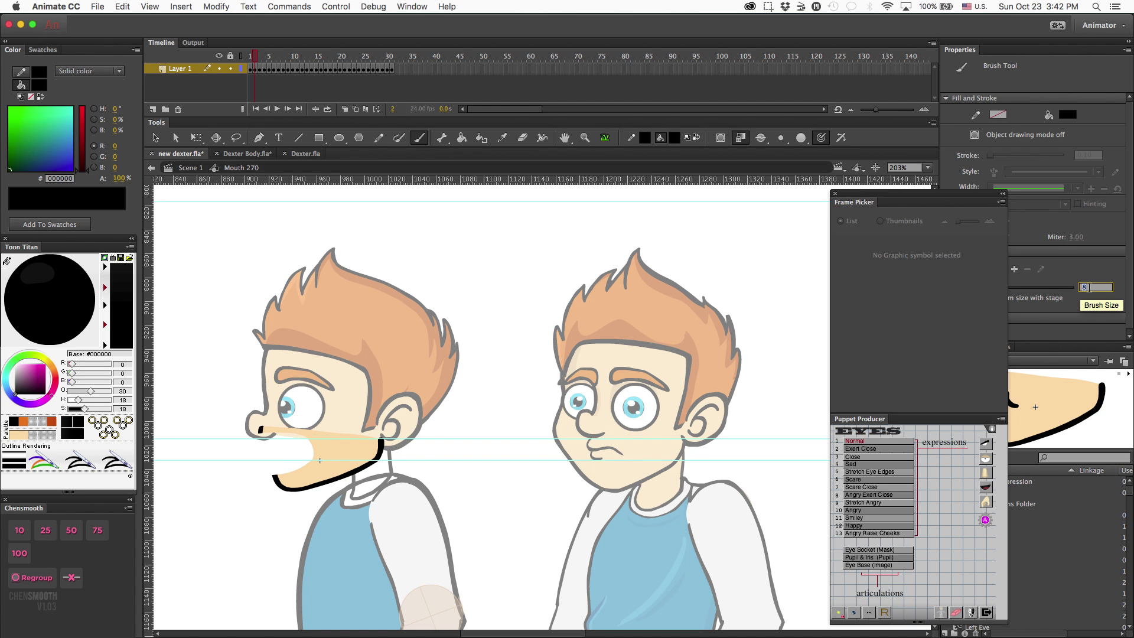
pyautogui.write('6')
pyautogui.press('Return')
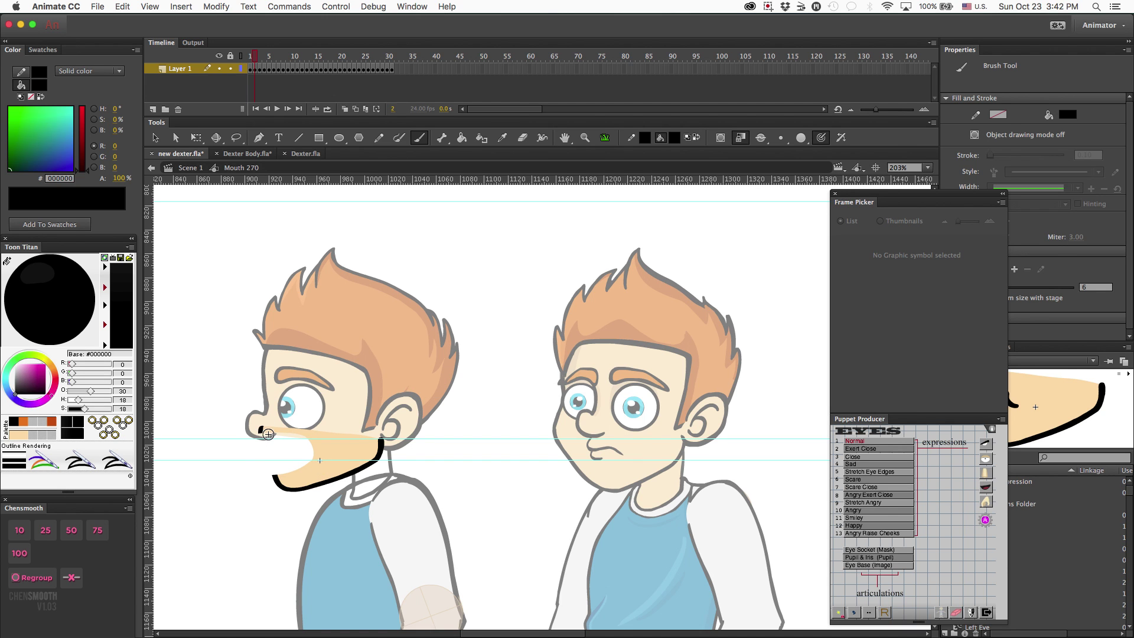
# Try painting the frowning mouth's lips and chin line with the size 6 brush, then undo the strokes
pyautogui.moveTo(258, 443); pyautogui.dragTo(296, 448)
pyautogui.press('super+z')
pyautogui.press('super+z')
pyautogui.moveTo(261, 437)
pyautogui.mouseDown()
pyautogui.moveTo(266, 451)
pyautogui.moveTo(292, 454)
pyautogui.mouseUp()
pyautogui.moveTo(262, 453); pyautogui.dragTo(276, 477)
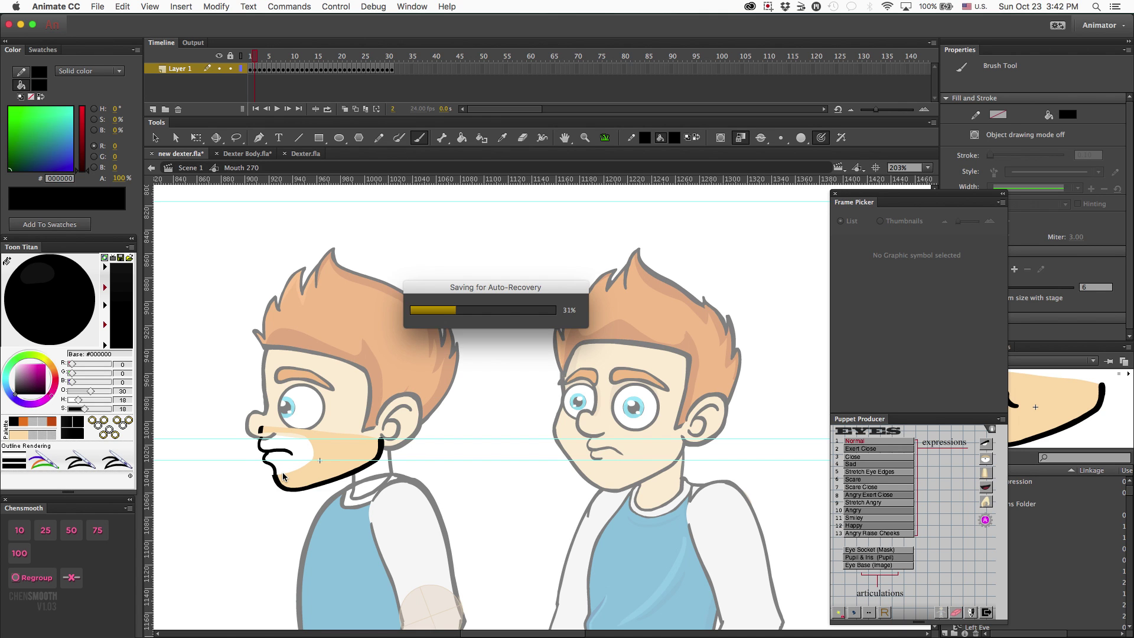
pyautogui.press('super+z')
pyautogui.press('super+z')
# Set the brush size to 7 and try painting the frowning mouth's upper and lower lips
pyautogui.click(1088, 288)
pyautogui.write('7')
pyautogui.press('Return')
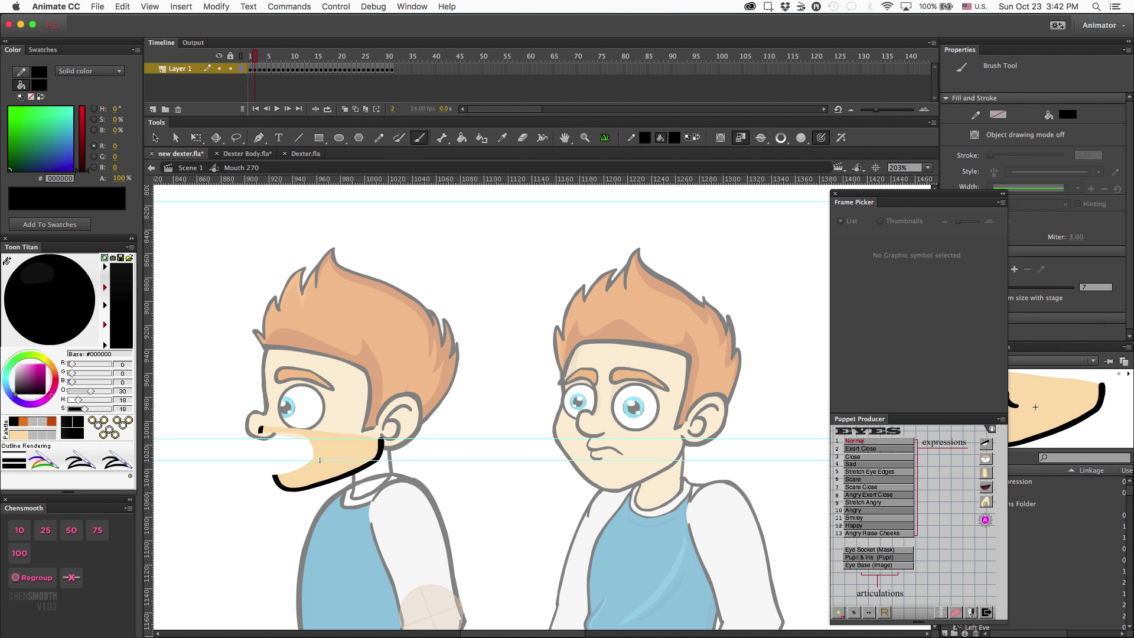
pyautogui.moveTo(260, 433)
pyautogui.mouseDown()
pyautogui.moveTo(256, 451)
pyautogui.moveTo(292, 458)
pyautogui.mouseUp()
pyautogui.moveTo(264, 461); pyautogui.dragTo(274, 465)
pyautogui.press('super+z')
pyautogui.press('super+z')
# Paint the frowning mouth line, both lips and the chin connection on frame 2, undoing unsuitable strokes
pyautogui.moveTo(258, 444); pyautogui.dragTo(292, 455)
pyautogui.moveTo(273, 469); pyautogui.dragTo(276, 474)
pyautogui.press('super+z')
pyautogui.press('super+z')
pyautogui.press('super+z')
pyautogui.press('super+z')
pyautogui.press('super+z')
pyautogui.press('super+z')
pyautogui.press('super+z')
pyautogui.press('super+z')
pyautogui.press('super+z')
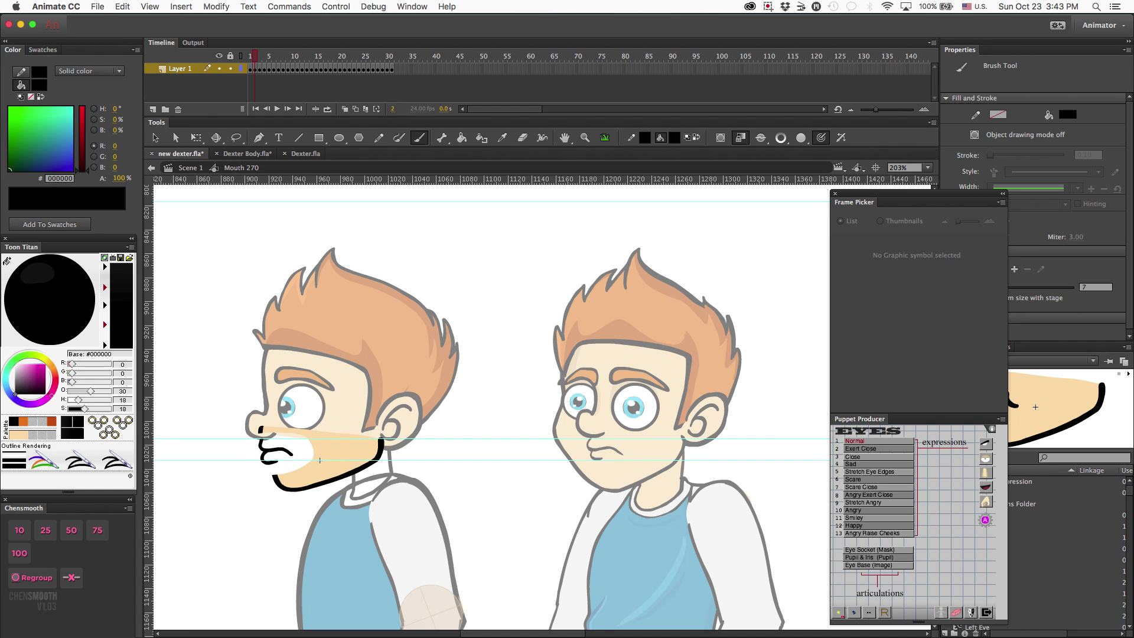
pyautogui.press('super+z')
# Extend the black upper-lip outline up to the nose with the brush to close the profile contour
pyautogui.press('e')
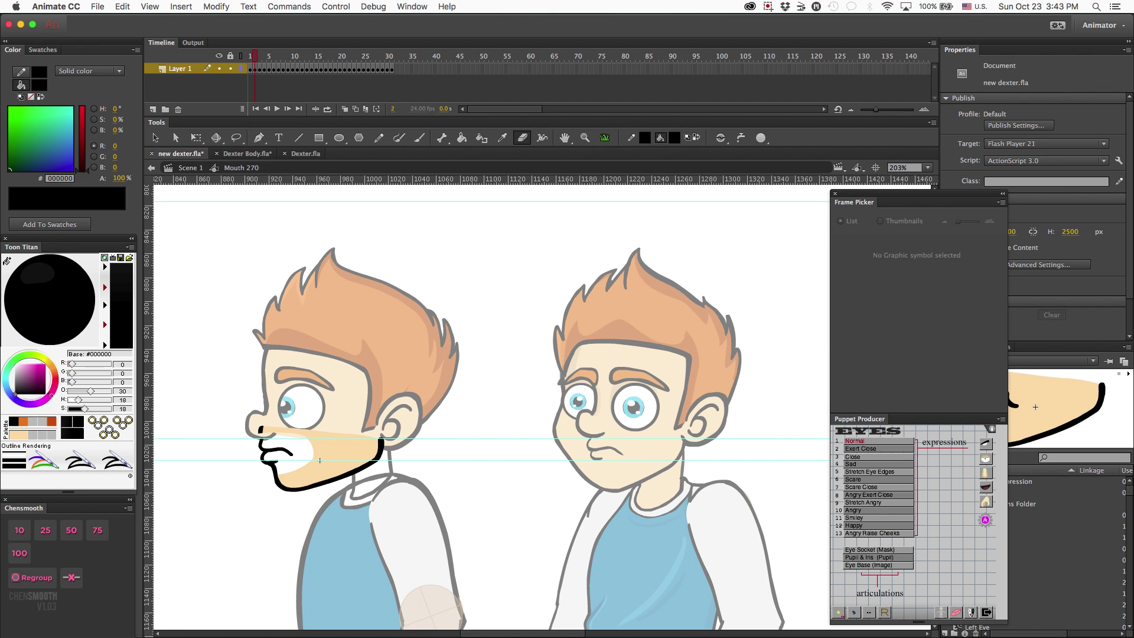
pyautogui.press('v')
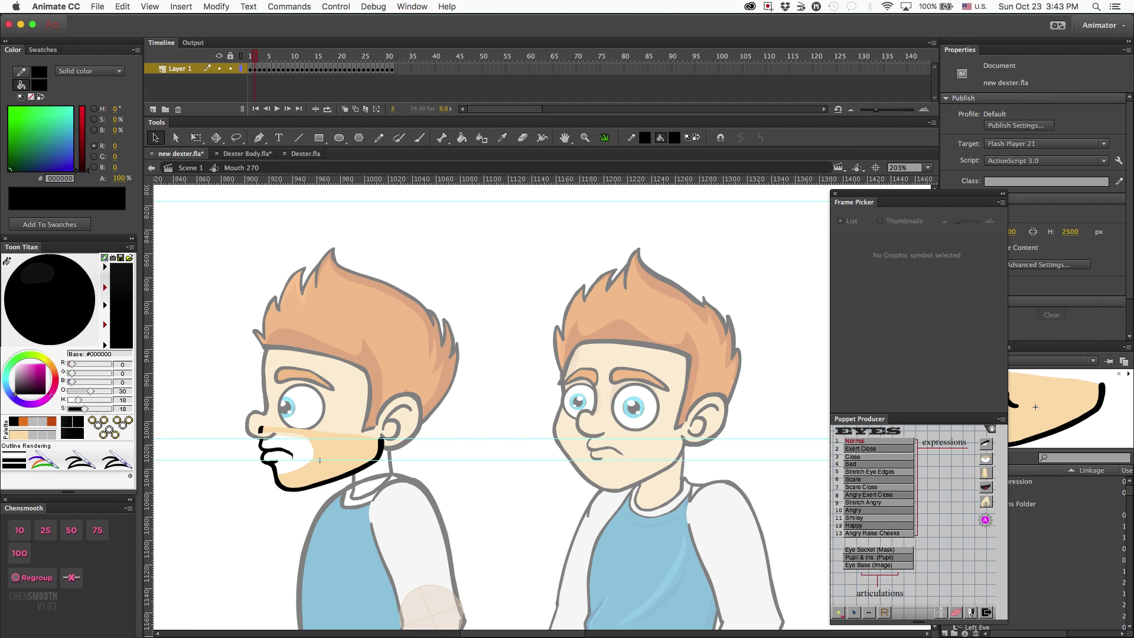
pyautogui.press('b')
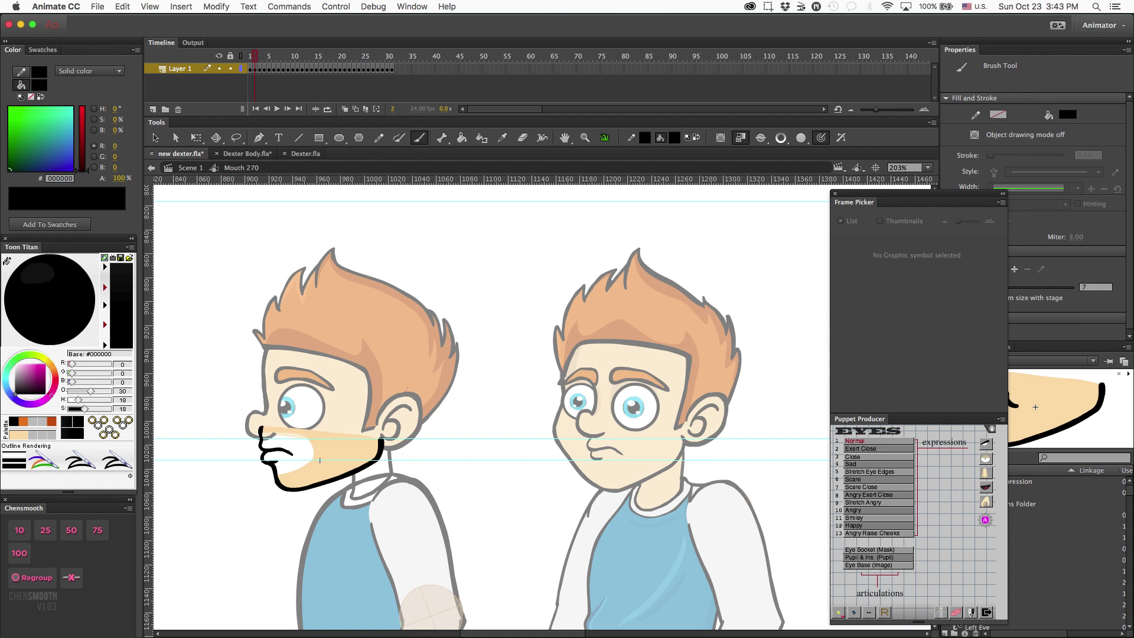
pyautogui.moveTo(261, 429); pyautogui.dragTo(261, 442)
# Sample the face's skin colour and fill the empty area around the new frowning mouth
pyautogui.press('i')
pyautogui.click(324, 448)
pyautogui.click(299, 451)
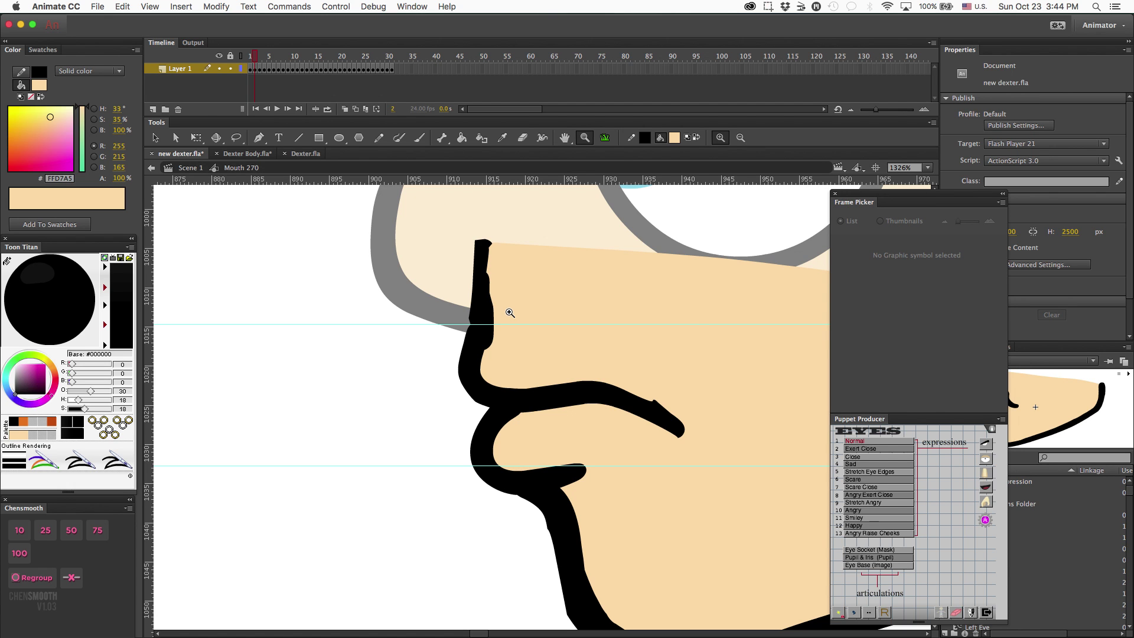
# Reposition a horizontal guide on frame 3 to match the lip height of the smiling three-quarter mouth
pyautogui.press('super+minus')
pyautogui.press('super+minus')
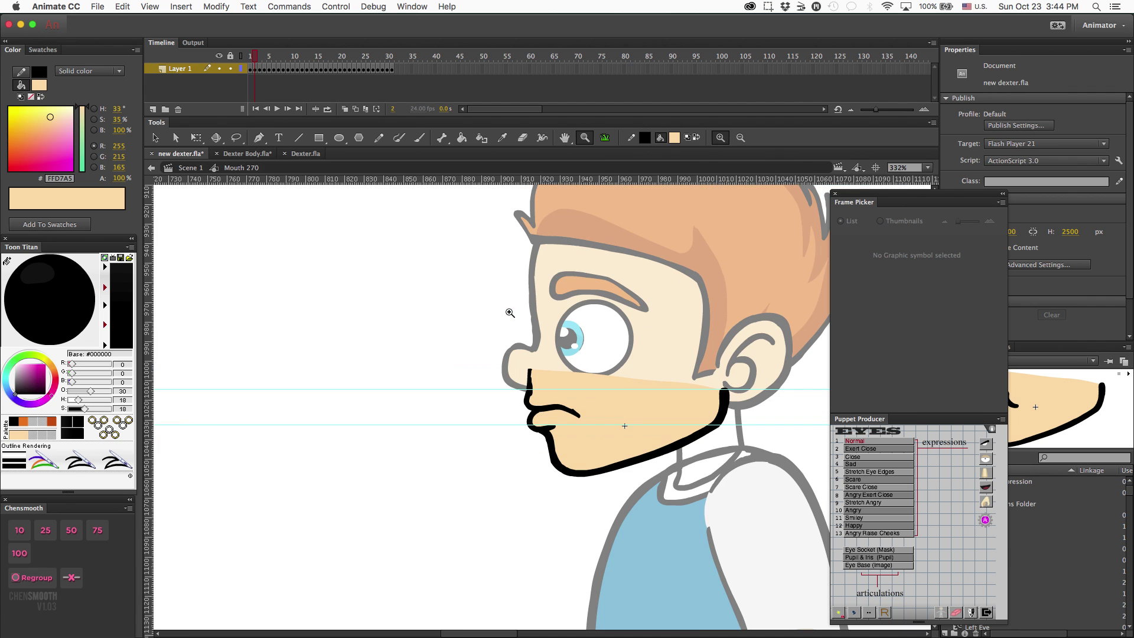
pyautogui.press('space')
pyautogui.moveTo(727, 420); pyautogui.dragTo(436, 426)
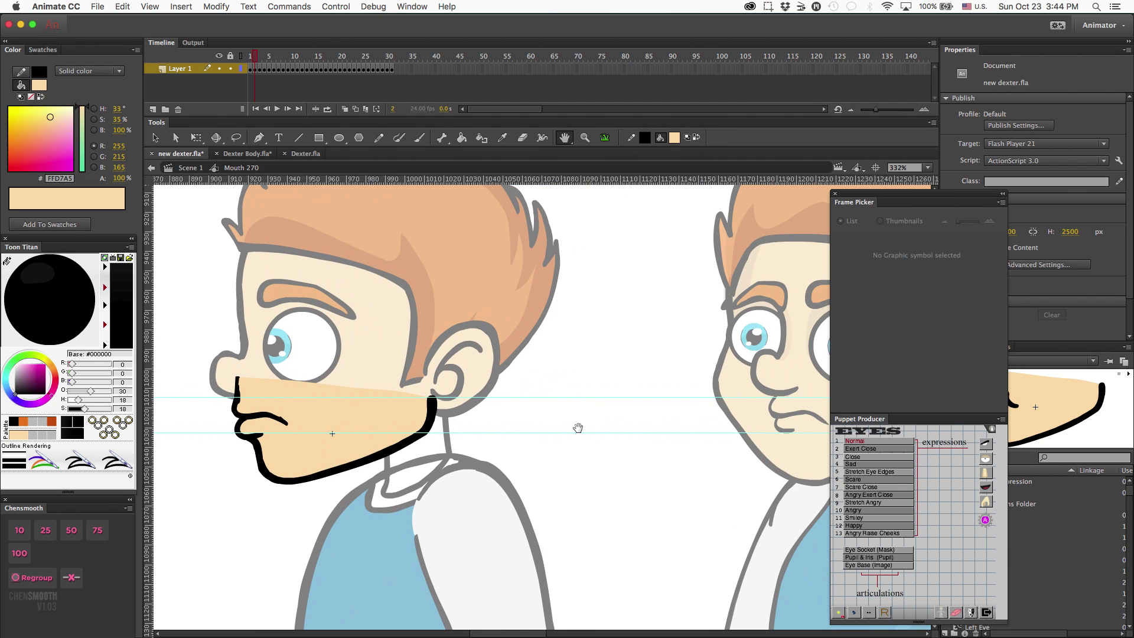
pyautogui.moveTo(597, 459); pyautogui.dragTo(573, 460)
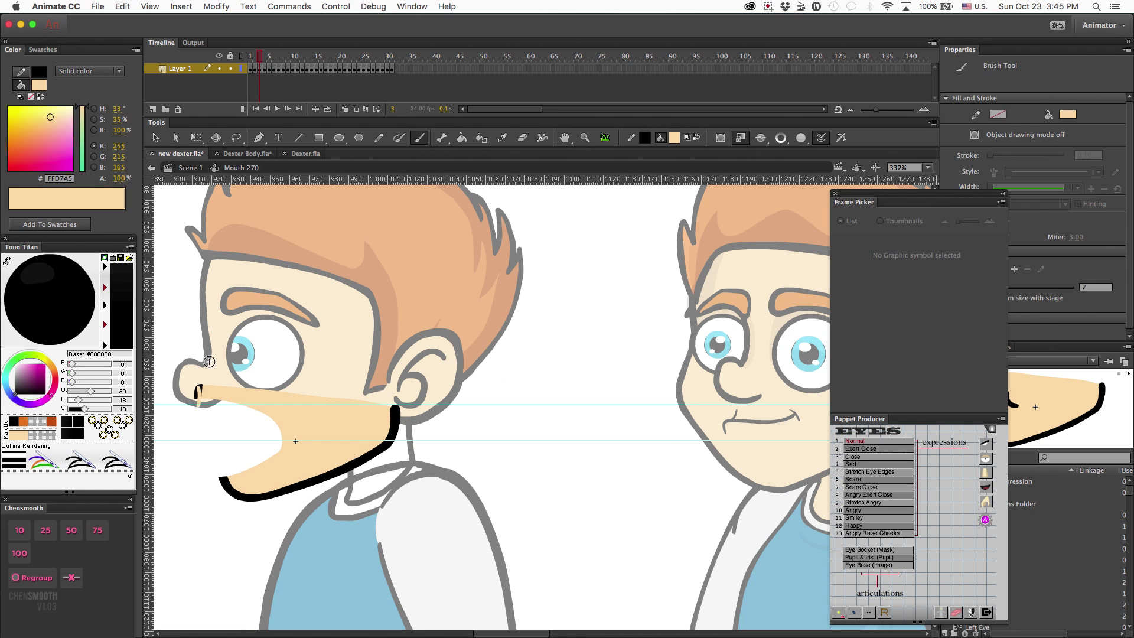
pyautogui.click(639, 415)
pyautogui.press('b')
pyautogui.press('v')
pyautogui.moveTo(562, 410); pyautogui.dragTo(562, 420)
# Brush the closed smile's upper lip and mouth line on frame 3, undoing an unsuitable stroke
pyautogui.press('b')
pyautogui.moveTo(188, 434); pyautogui.dragTo(209, 422)
pyautogui.press('cmd+z')
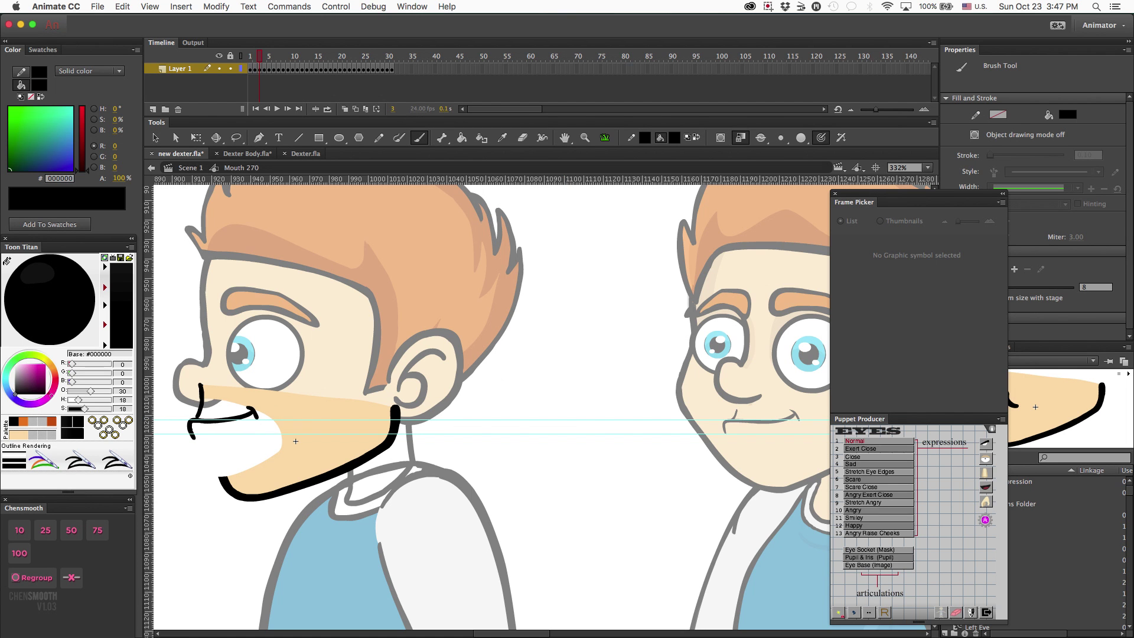
pyautogui.press('e')
# Sample the skin colour and fill the cut-out area around the closed smile on frame 3
pyautogui.press('i')
pyautogui.click(307, 422)
pyautogui.click(254, 446)
pyautogui.doubleClick(597, 472)
pyautogui.doubleClick(254, 446)
# Erase the excess along the front edge of the smiling profile from lips to chin and touch up the contour
pyautogui.press('e')
pyautogui.moveTo(188, 419); pyautogui.dragTo(226, 493)
pyautogui.press('super+equal')
pyautogui.press('i')
pyautogui.click(455, 522)
pyautogui.press('b')
# Go to frame 4 of the mouth symbol and position the horizontal guides at the upper and lower lip heights
pyautogui.press('super+minus')
pyautogui.press('super+minus')
pyautogui.moveTo(543, 408); pyautogui.dragTo(373, 429)
pyautogui.press('v')
pyautogui.click(265, 69)
pyautogui.click(266, 354)
pyautogui.moveTo(295, 419); pyautogui.dragTo(296, 409)
pyautogui.moveTo(296, 426); pyautogui.dragTo(295, 430)
# Lasso the old mouth area on frame 4 and delete it
pyautogui.press('l')
pyautogui.press('Delete')
pyautogui.moveTo(321, 405)
pyautogui.mouseDown()
pyautogui.moveTo(334, 441)
pyautogui.moveTo(357, 412)
pyautogui.moveTo(410, 423)
pyautogui.mouseUp()
# Brush the open smiling mouth on frame 4, including the upper teeth line, lower lip and chin contour
pyautogui.press('b')
pyautogui.scroll(3, 542, 408)
pyautogui.moveTo(318, 421); pyautogui.dragTo(286, 465)
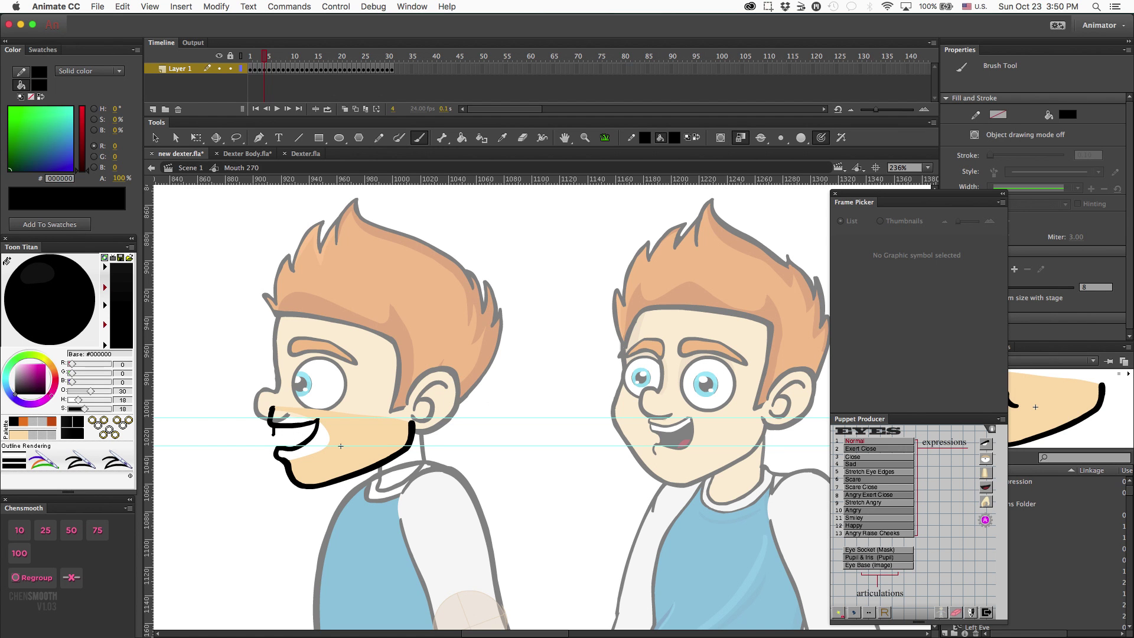
# Cut the old mouth area out of frame 5 and move a horizontal guide to the lower-lip height
pyautogui.press('l')
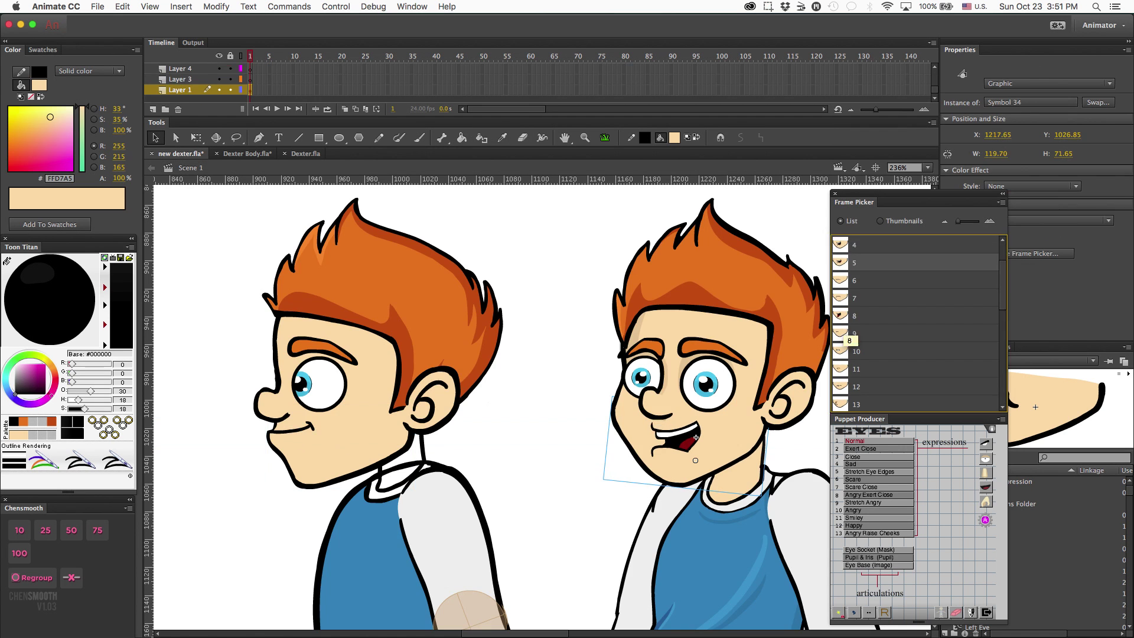
pyautogui.hotkey('ctrl', 'z')
pyautogui.press('b')
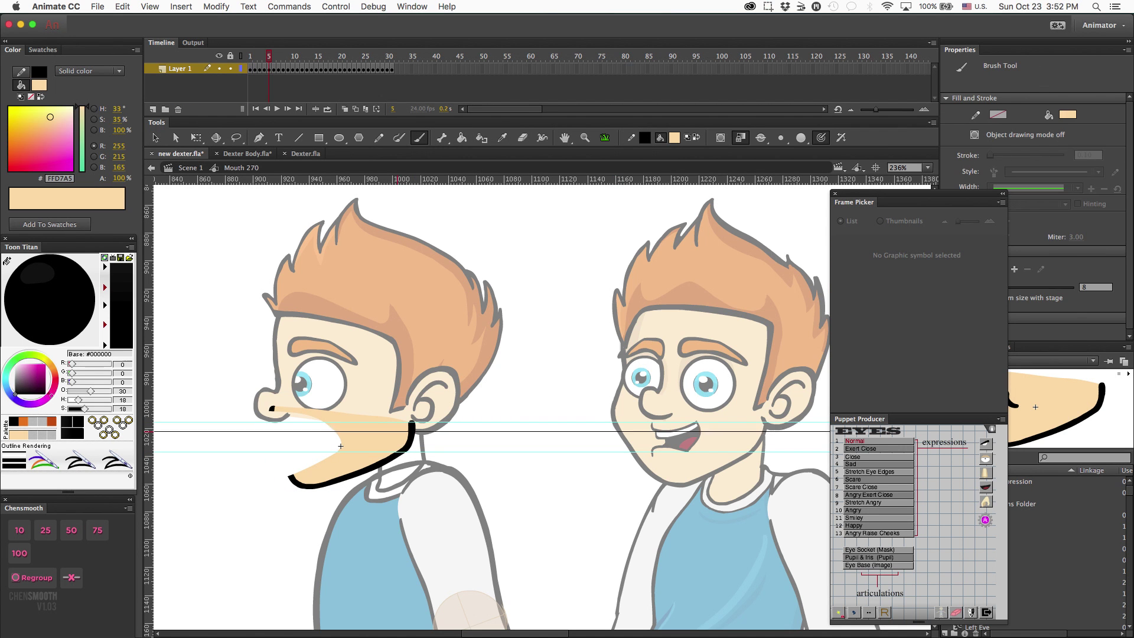
pyautogui.press('v')
pyautogui.moveTo(531, 432); pyautogui.dragTo(532, 447)
# Brush the upper lip, mouth corner and start of the lower lip for the open grin on frame 5
pyautogui.press('b')
pyautogui.moveTo(271, 454); pyautogui.dragTo(274, 459)
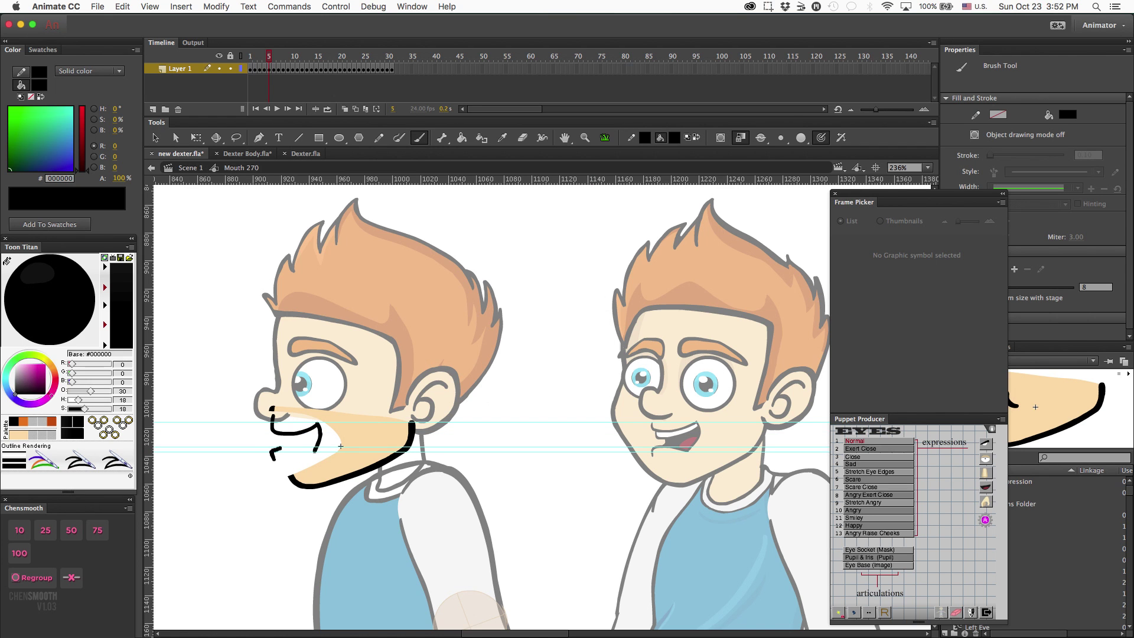
pyautogui.hotkey('ctrl', 'z')
# Set the brush size to 6 and paint the open grin's teeth line and lower lip, cleaning up stray strokes
pyautogui.doubleClick(1096, 287)
pyautogui.write('6')
pyautogui.press('Return')
pyautogui.moveTo(279, 454)
pyautogui.mouseDown()
pyautogui.moveTo(291, 476)
pyautogui.moveTo(313, 419)
pyautogui.moveTo(293, 443)
pyautogui.mouseUp()
pyautogui.press('e')
pyautogui.press('b')
pyautogui.press('super+z')
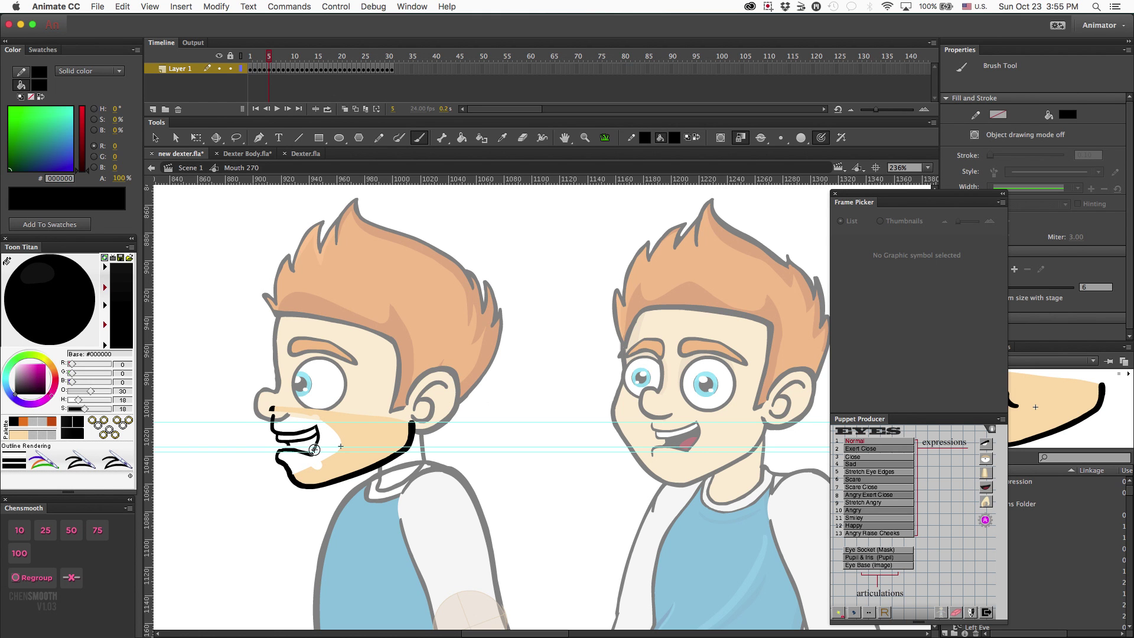
pyautogui.click(322, 429)
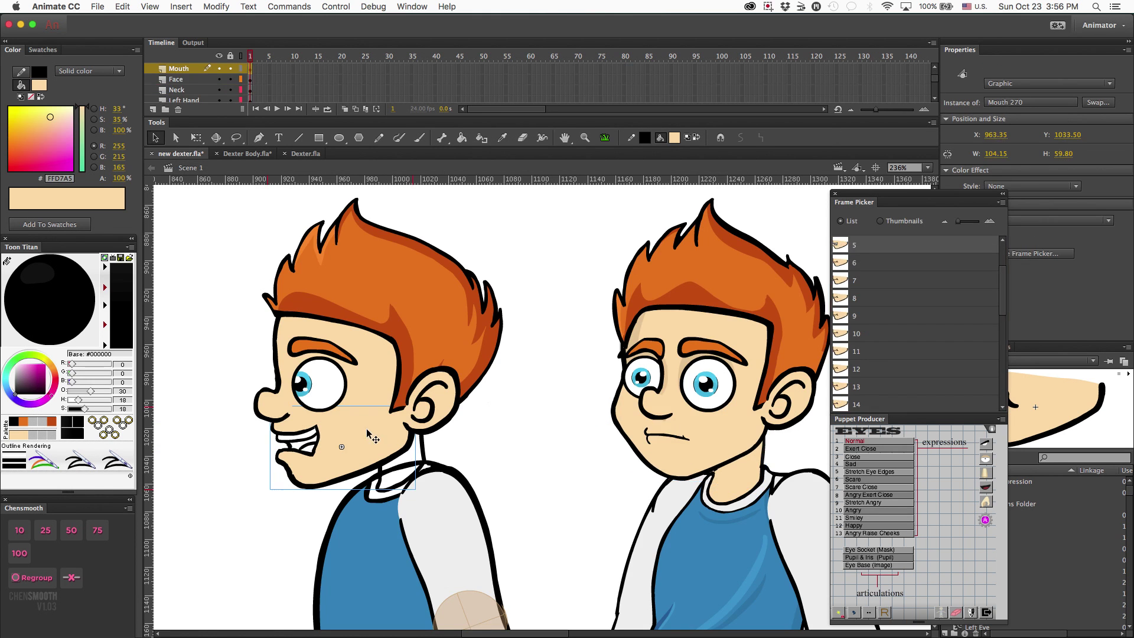
# Move a horizontal guide on frame 6 down below the chin to collar level
pyautogui.press('b')
pyautogui.press('v')
pyautogui.moveTo(567, 450); pyautogui.dragTo(567, 506)
# Brush the closed, nearly flat mouth and its lip-to-chin contour on frame 6, erasing the excess beside the nose
pyautogui.press('b')
pyautogui.click(272, 412)
pyautogui.moveTo(271, 415)
pyautogui.mouseDown()
pyautogui.moveTo(304, 432)
pyautogui.moveTo(286, 463)
pyautogui.mouseUp()
pyautogui.press('e')
pyautogui.moveTo(268, 405); pyautogui.dragTo(266, 423)
pyautogui.press('b')
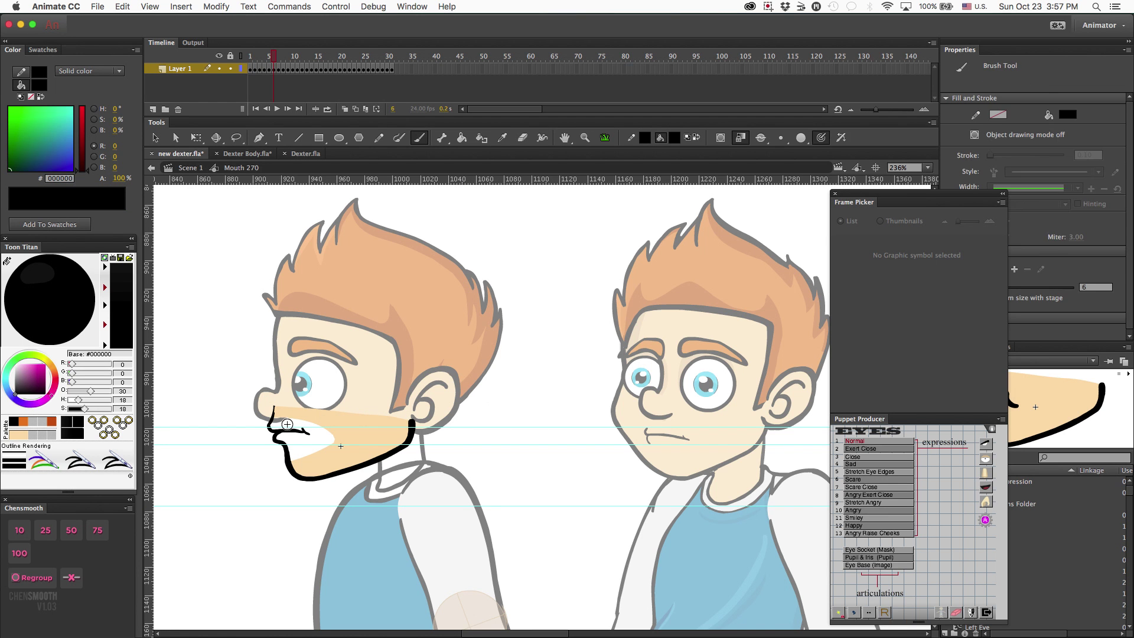
# Sample the skin colour and fill the empty area around the closed mouth on frame 6
pyautogui.press('i')
pyautogui.click(340, 424)
pyautogui.click(310, 446)
# Brush the frowning profile's lips, mouth line and contour from nose to chin on frame 7
pyautogui.press('v')
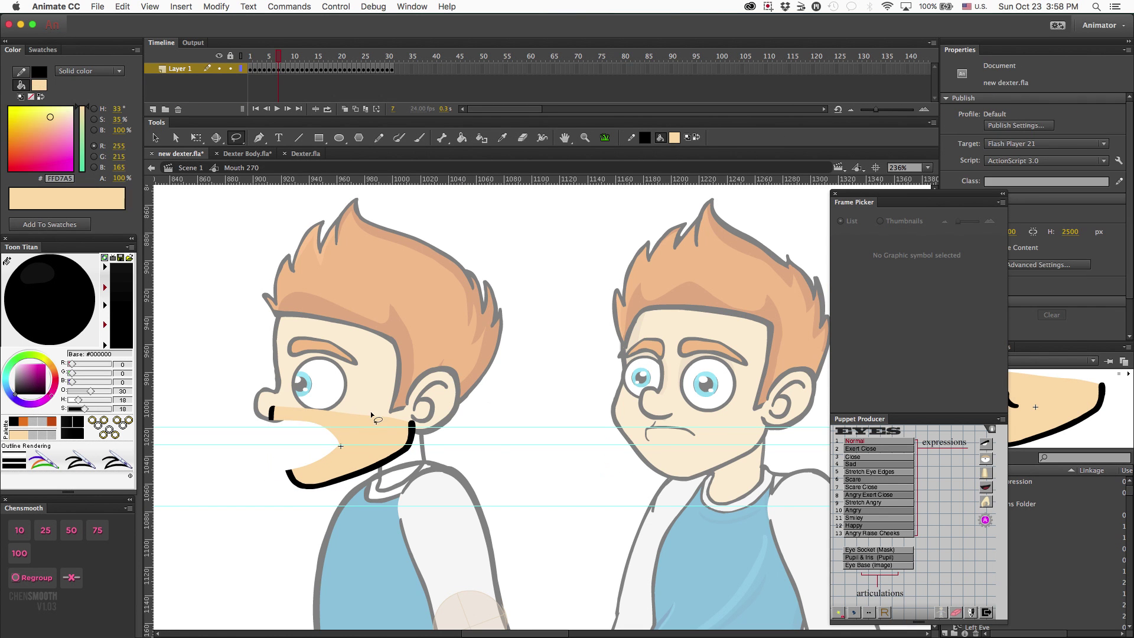
pyautogui.press('b')
pyautogui.moveTo(274, 415)
pyautogui.mouseDown()
pyautogui.moveTo(267, 442)
pyautogui.moveTo(288, 479)
pyautogui.mouseUp()
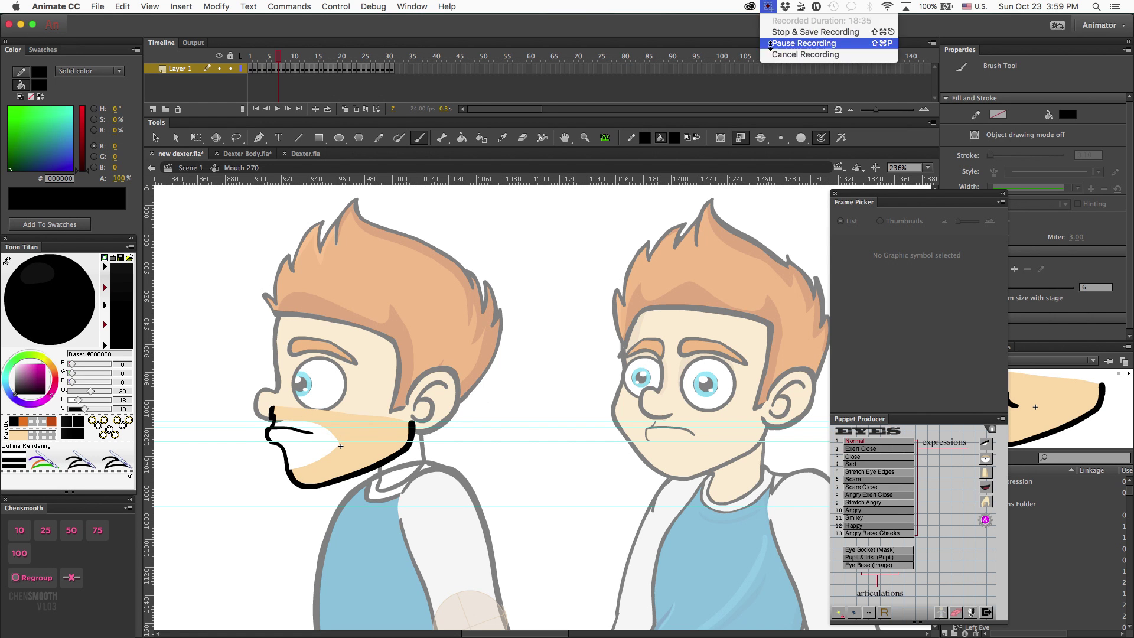
# Brush the wide-open mouth's lips and inner outline on frame 8, trimming the excess line beside the nose
pyautogui.press('e')
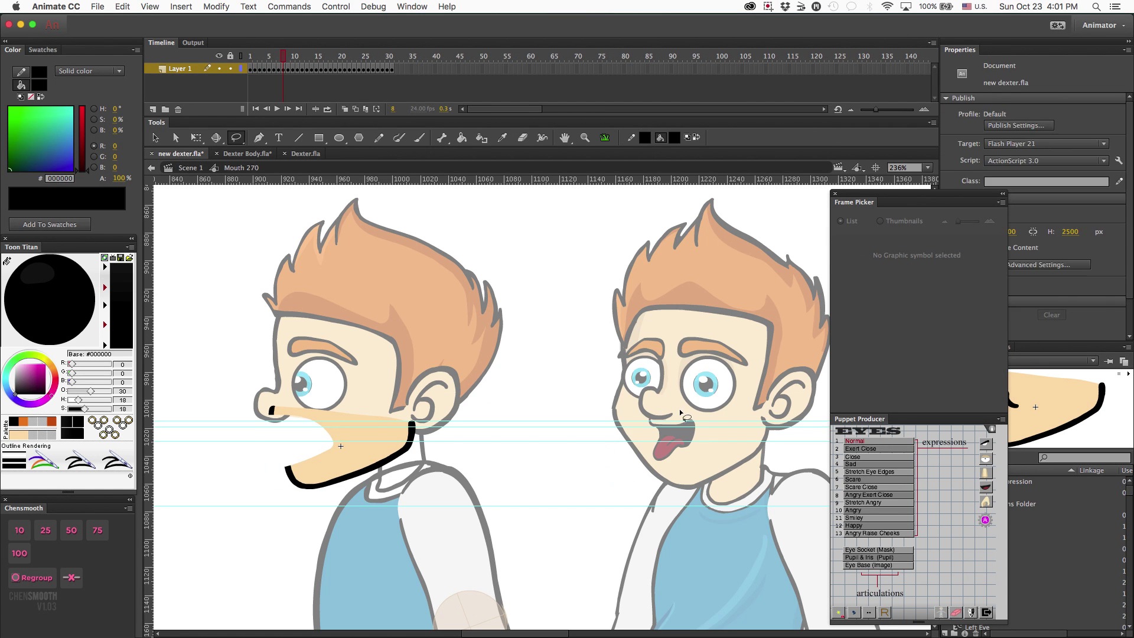
pyautogui.press('v')
pyautogui.press('b')
pyautogui.moveTo(308, 421); pyautogui.dragTo(293, 449)
pyautogui.press('e')
pyautogui.moveTo(269, 404); pyautogui.dragTo(268, 413)
pyautogui.press('b')
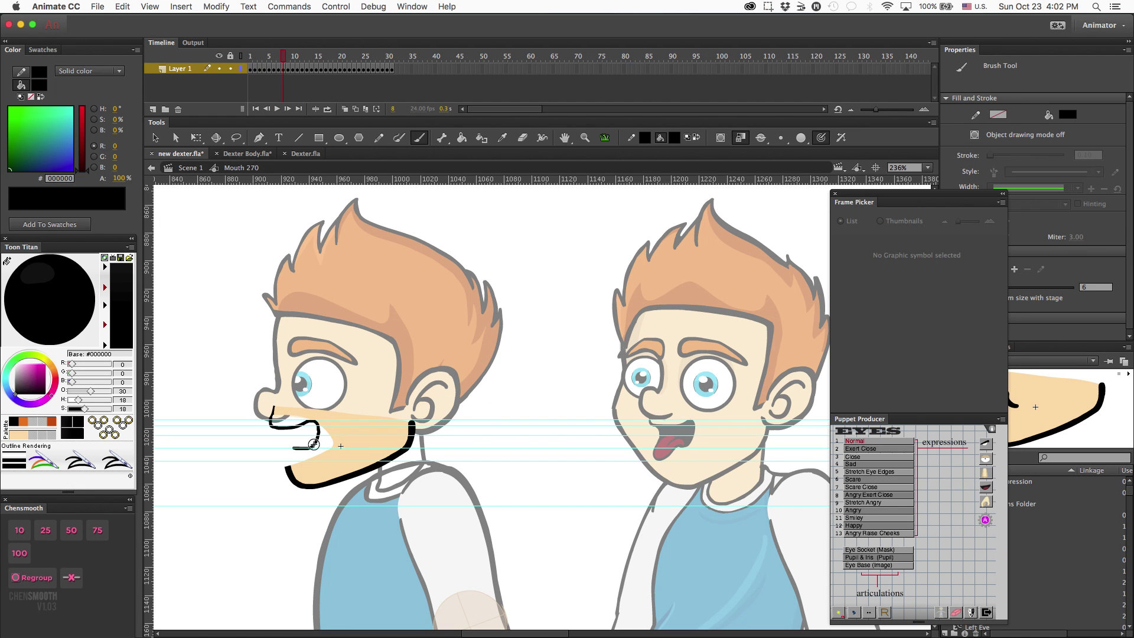
pyautogui.moveTo(283, 459)
pyautogui.mouseDown()
pyautogui.moveTo(316, 429)
pyautogui.moveTo(286, 460)
pyautogui.mouseUp()
pyautogui.press('super+z')
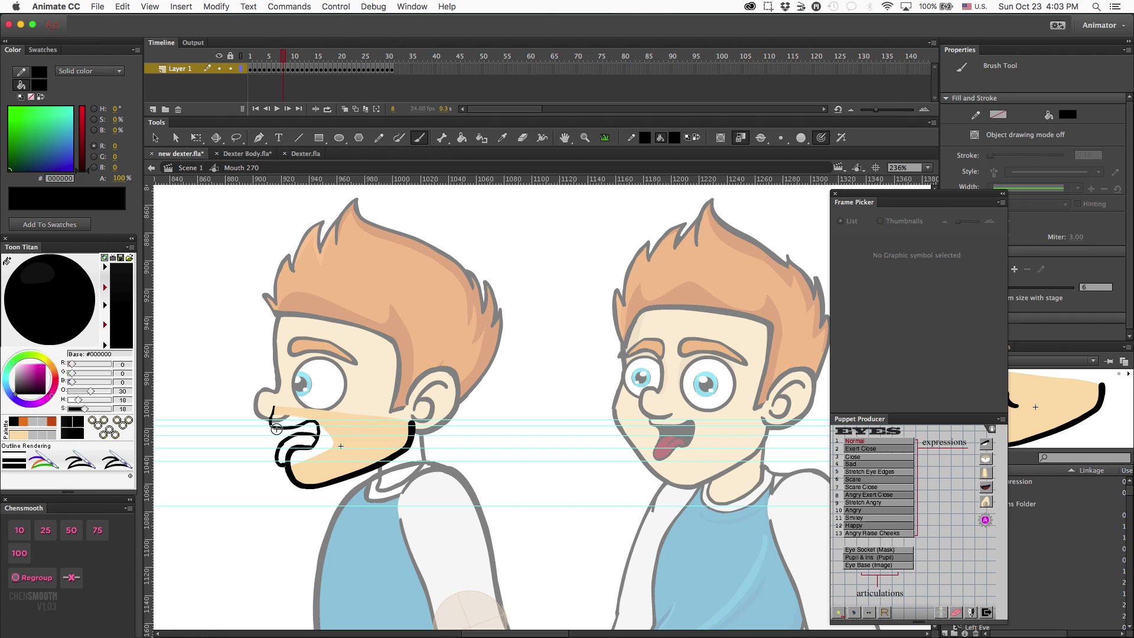
pyautogui.press('super+z')
pyautogui.moveTo(312, 444)
pyautogui.mouseDown()
pyautogui.moveTo(277, 454)
pyautogui.moveTo(314, 444)
pyautogui.moveTo(269, 432)
pyautogui.moveTo(291, 436)
pyautogui.mouseUp()
# Fill the empty area around the open mouth on frame 8 with the sampled skin colour and resample the black outline
pyautogui.press('i')
pyautogui.click(315, 462)
pyautogui.click(325, 441)
pyautogui.press('e')
pyautogui.press('i')
pyautogui.click(272, 424)
pyautogui.press('b')
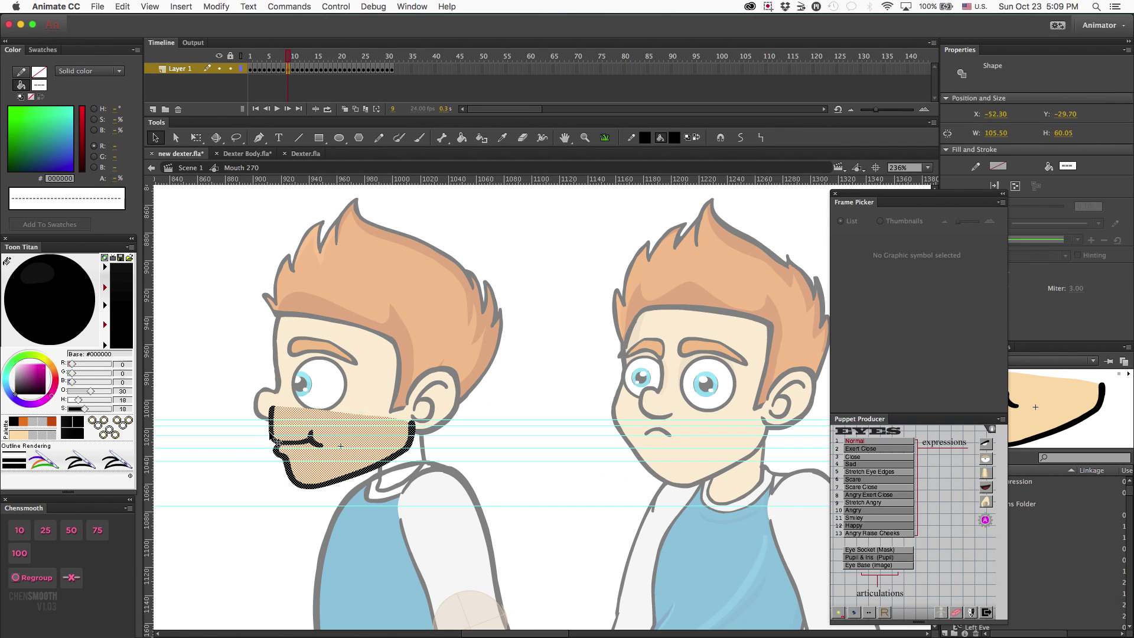
# Cut the old mouth area out of frame 9 and brush a small frowning mouth in its place
pyautogui.press('l')
pyautogui.moveTo(275, 413); pyautogui.dragTo(285, 464)
pyautogui.press('Delete')
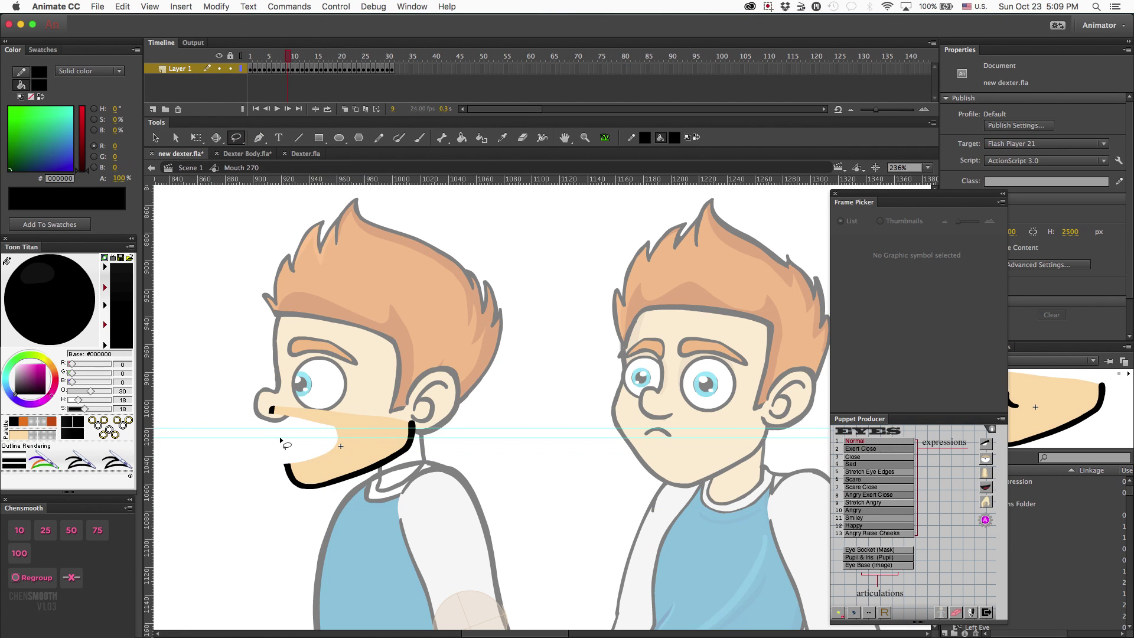
pyautogui.press('b')
pyautogui.press('e')
pyautogui.moveTo(274, 438)
pyautogui.mouseDown()
pyautogui.moveTo(287, 466)
pyautogui.moveTo(301, 435)
pyautogui.mouseUp()
pyautogui.press('b')
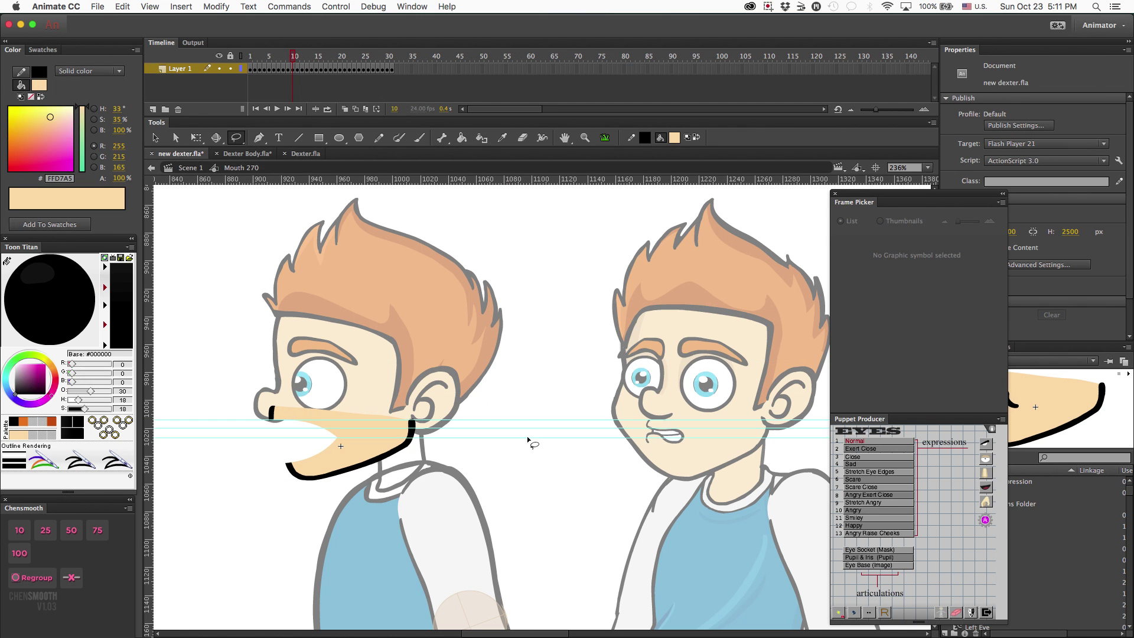
# Brush the crooked, teeth-baring mouth with its lips and chin contour on frame 10, trimming the excess outline
pyautogui.press('b')
pyautogui.moveTo(270, 421); pyautogui.dragTo(273, 449)
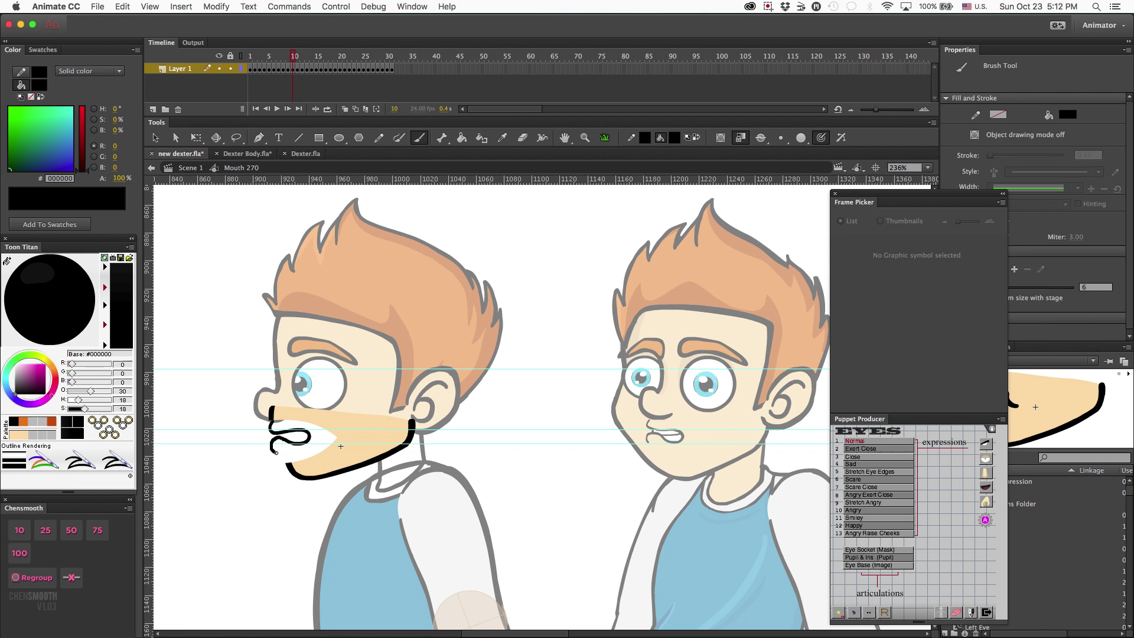
pyautogui.press('e')
pyautogui.moveTo(285, 450); pyautogui.dragTo(291, 462)
pyautogui.press('b')
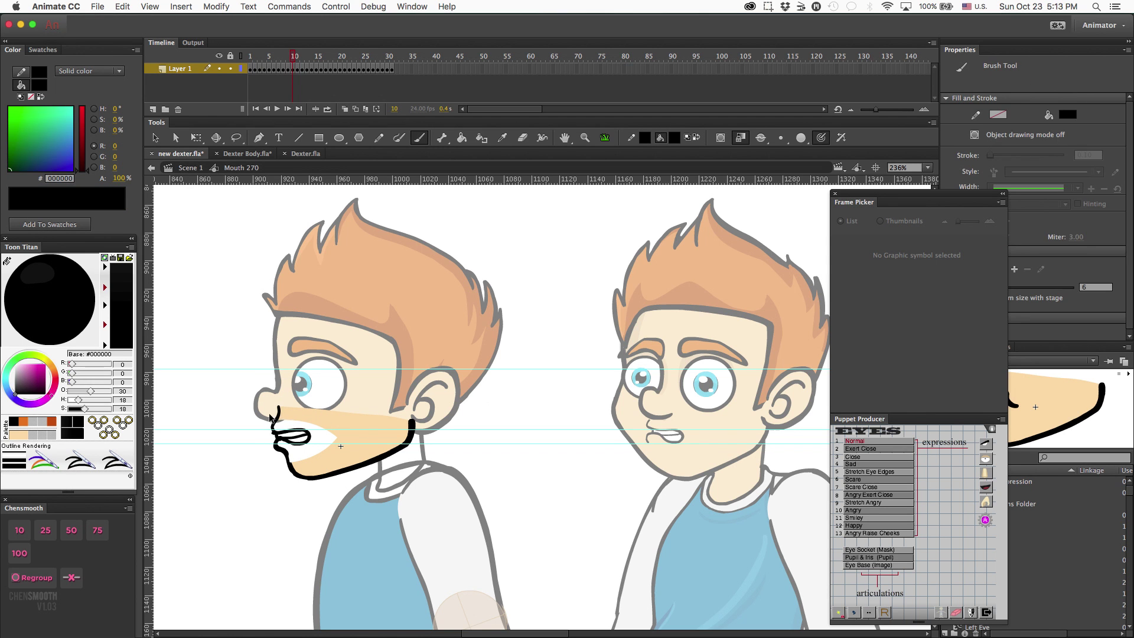
pyautogui.press('v')
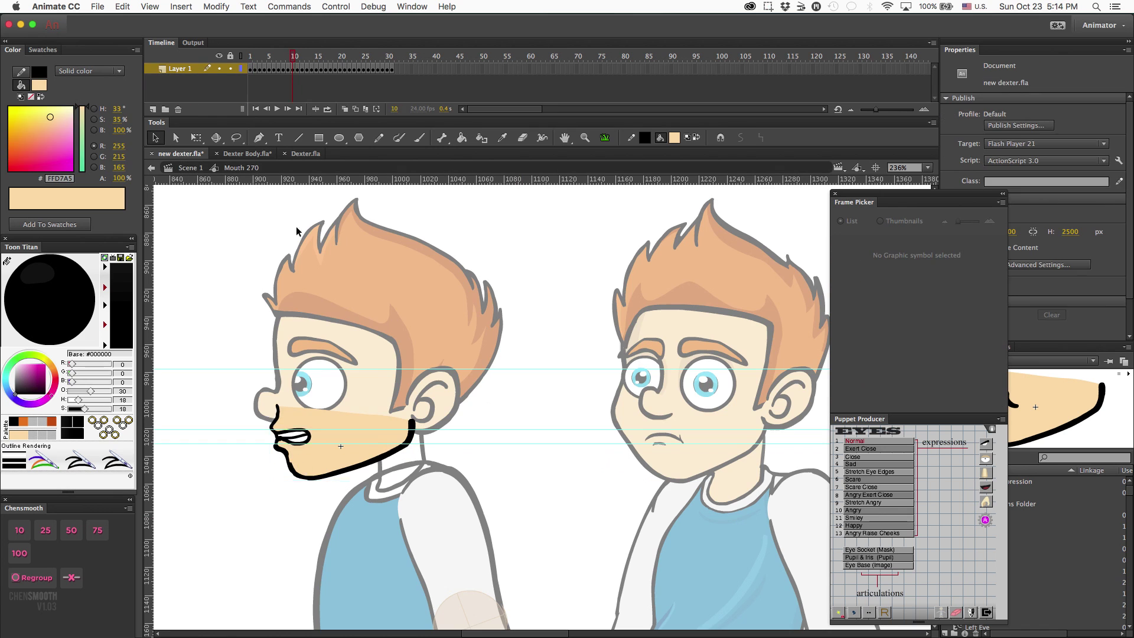
# Brush the downturned mouth line, lips and contour down to the chin on frame 11
pyautogui.press('.')
pyautogui.press('b')
pyautogui.moveTo(270, 440); pyautogui.dragTo(312, 443)
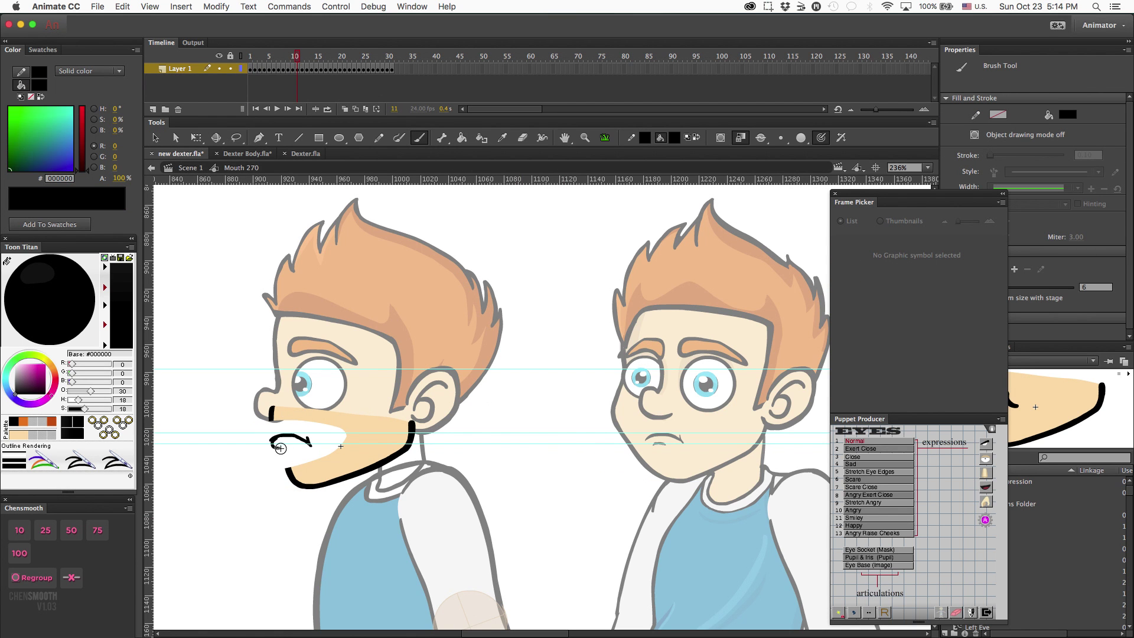
pyautogui.press('e')
pyautogui.press('b')
pyautogui.moveTo(286, 449); pyautogui.dragTo(301, 466)
pyautogui.press('v')
# Brush the wide, slightly downturned closed mouth on frame 12 and sample the skin colour from the cheek
pyautogui.doubleClick(375, 313)
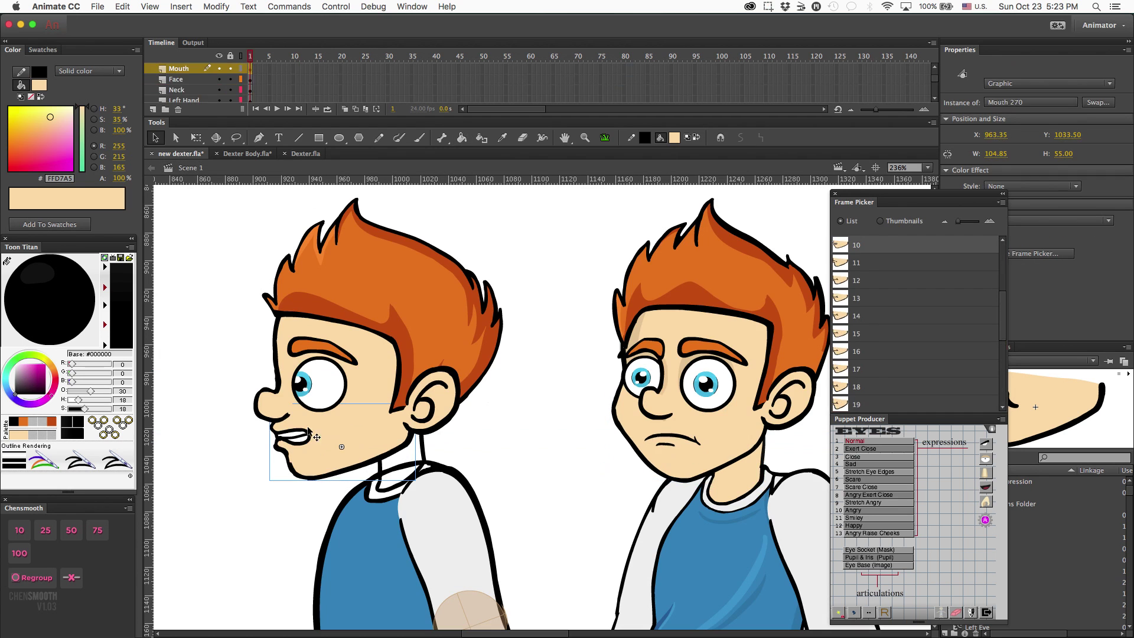
pyautogui.doubleClick(319, 449)
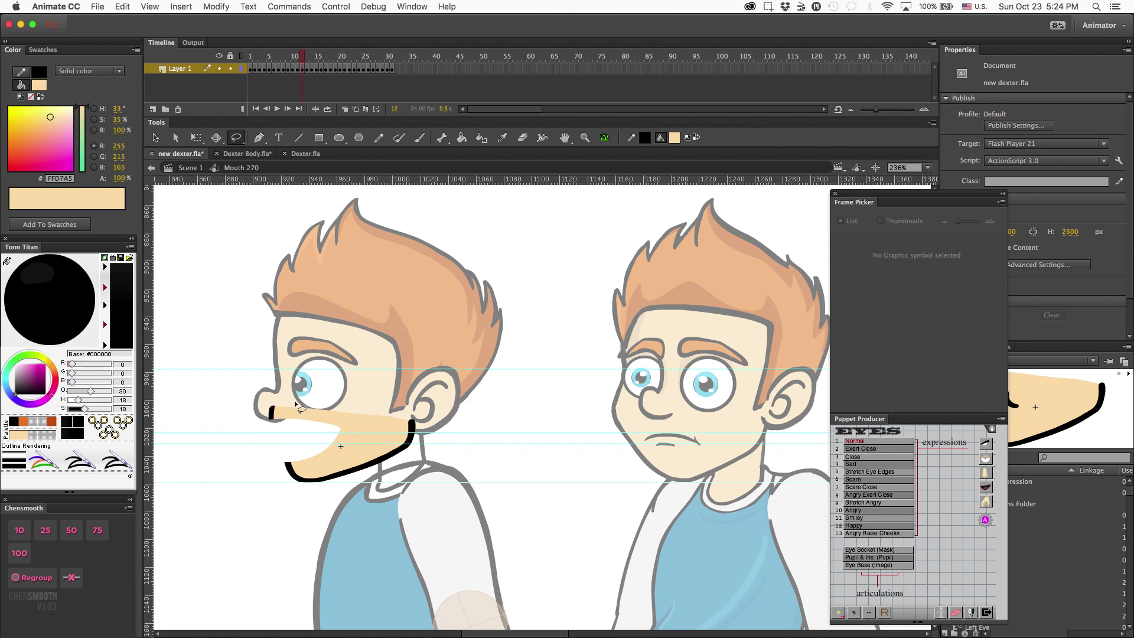
pyautogui.press('b')
pyautogui.moveTo(267, 438); pyautogui.dragTo(321, 444)
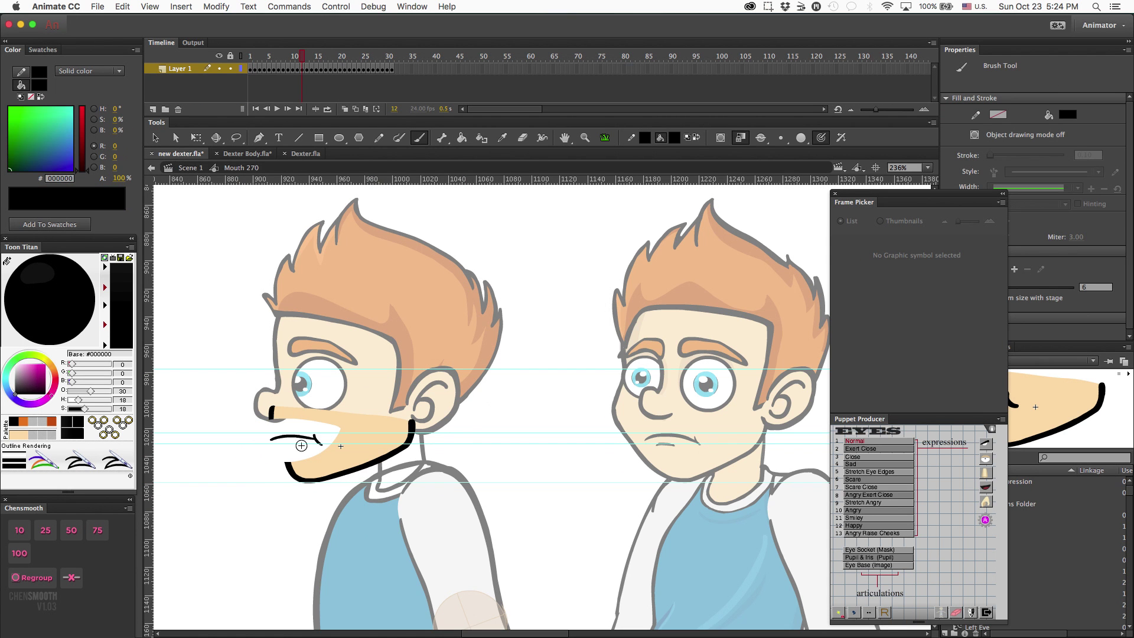
pyautogui.press('e')
pyautogui.moveTo(273, 412)
pyautogui.mouseDown()
pyautogui.moveTo(287, 437)
pyautogui.moveTo(260, 465)
pyautogui.moveTo(271, 420)
pyautogui.mouseUp()
pyautogui.press('b')
pyautogui.press('i')
pyautogui.click(354, 428)
# Clear the old mouth from frame 13 and move two horizontal guides to the heights of the puckered reference lips
pyautogui.doubleClick(374, 314)
pyautogui.doubleClick(319, 449)
pyautogui.press('l')
pyautogui.press('Delete')
pyautogui.press('e')
pyautogui.press('i')
pyautogui.press('v')
pyautogui.moveTo(603, 432); pyautogui.dragTo(603, 421)
pyautogui.moveTo(622, 444); pyautogui.dragTo(622, 452)
# Brush the protruding puckered lips on frame 13, undoing the misplaced strokes
pyautogui.press('b')
pyautogui.moveTo(269, 427)
pyautogui.mouseDown()
pyautogui.moveTo(279, 417)
pyautogui.moveTo(259, 456)
pyautogui.moveTo(298, 441)
pyautogui.mouseUp()
pyautogui.press('super+z')
pyautogui.press('super+z')
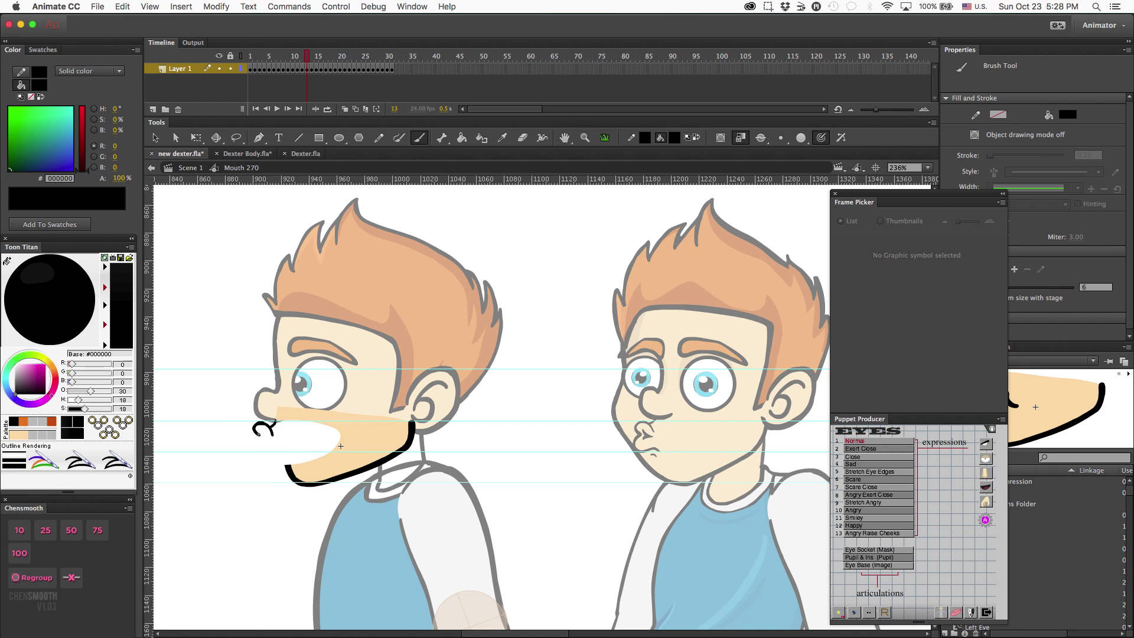
pyautogui.press('super+Tab')
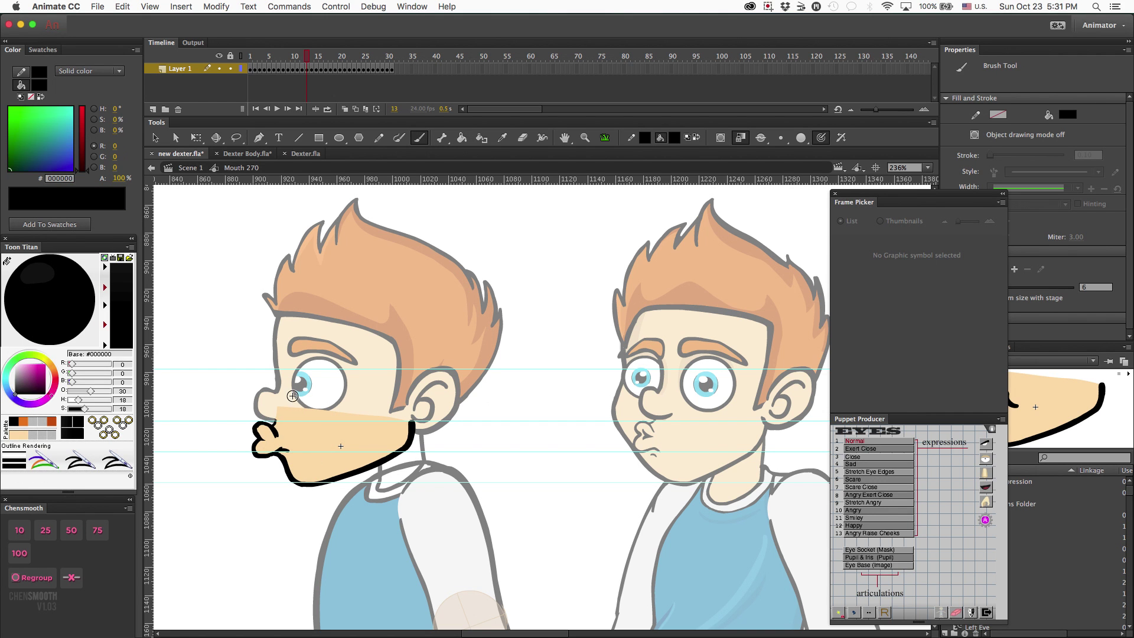
# Hide the guides and rework the puckered lips on frame 13, erasing and rebrushing their outline
pyautogui.press('super+semicolon')
pyautogui.press('v')
pyautogui.press('b')
pyautogui.moveTo(274, 451)
pyautogui.mouseDown()
pyautogui.moveTo(287, 450)
pyautogui.moveTo(258, 443)
pyautogui.mouseUp()
pyautogui.press('e')
pyautogui.press('b')
pyautogui.press('super+Tab')
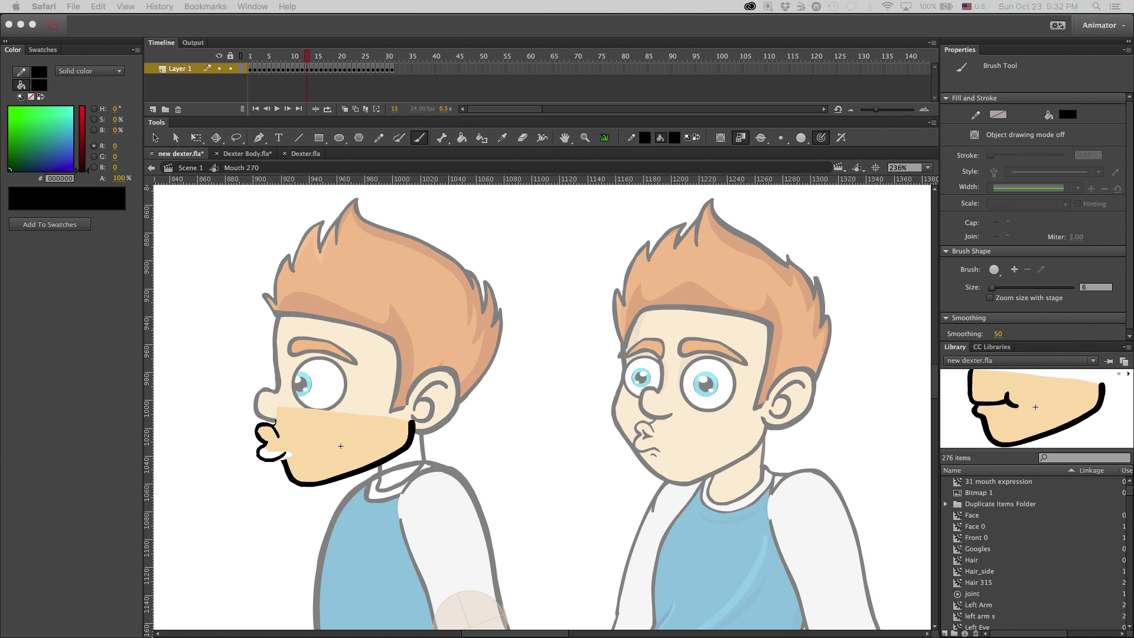
pyautogui.press('super+Tab')
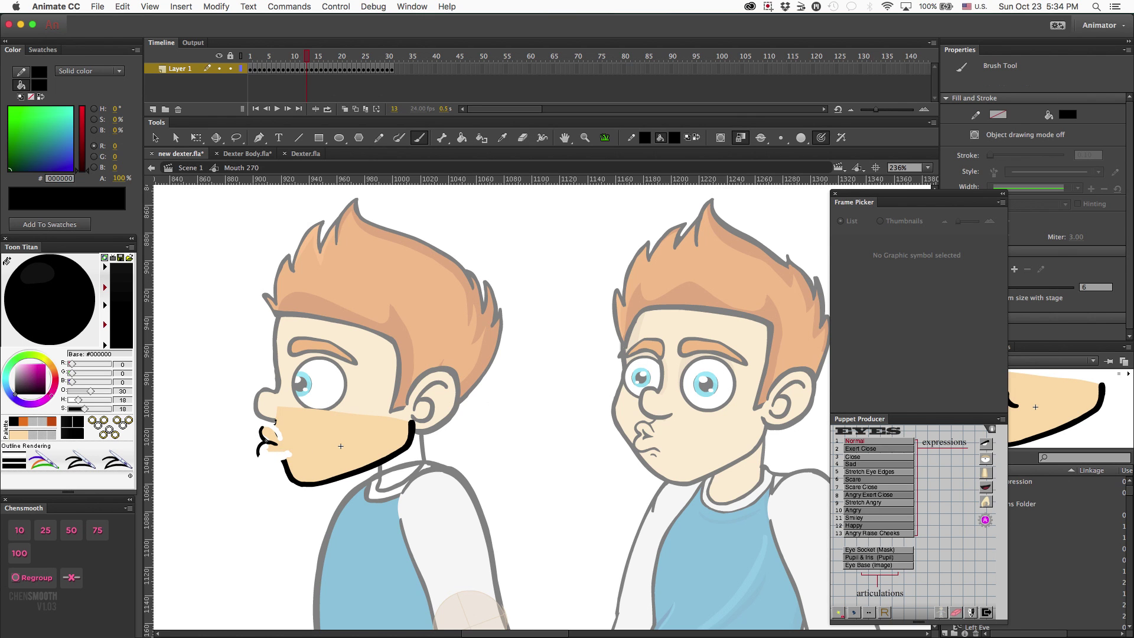
# Fill the gaps in the puckered lips with the sampled skin colour and rebrush the upper lip in black
pyautogui.press('i')
pyautogui.click(293, 436)
pyautogui.moveTo(268, 426); pyautogui.dragTo(290, 443)
pyautogui.press('b')
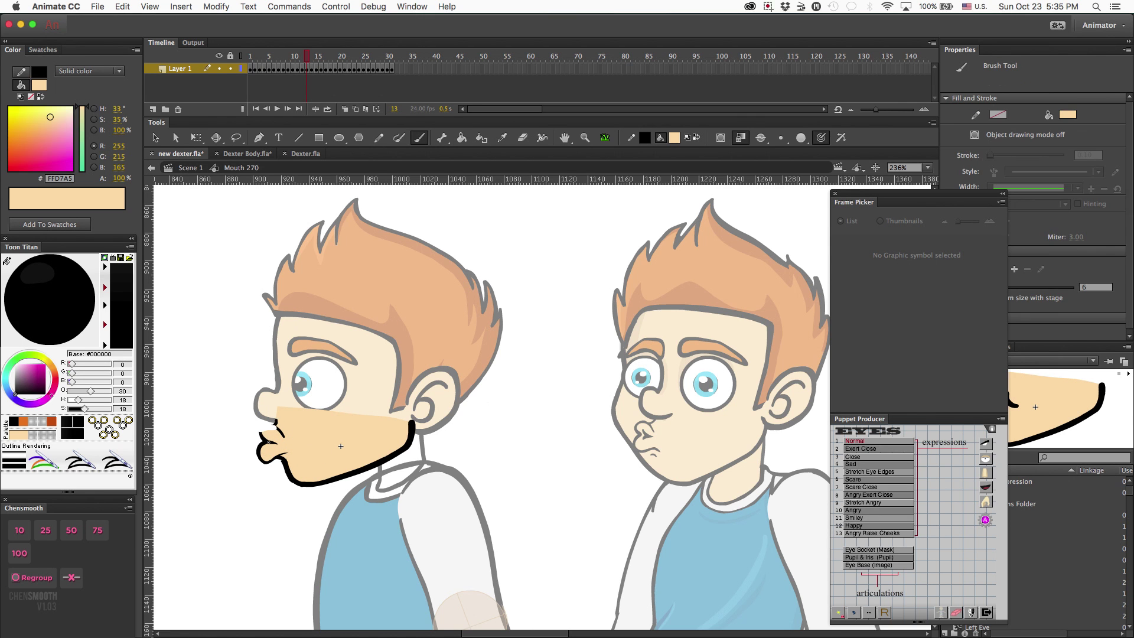
pyautogui.press('i')
pyautogui.click(268, 442)
pyautogui.press('b')
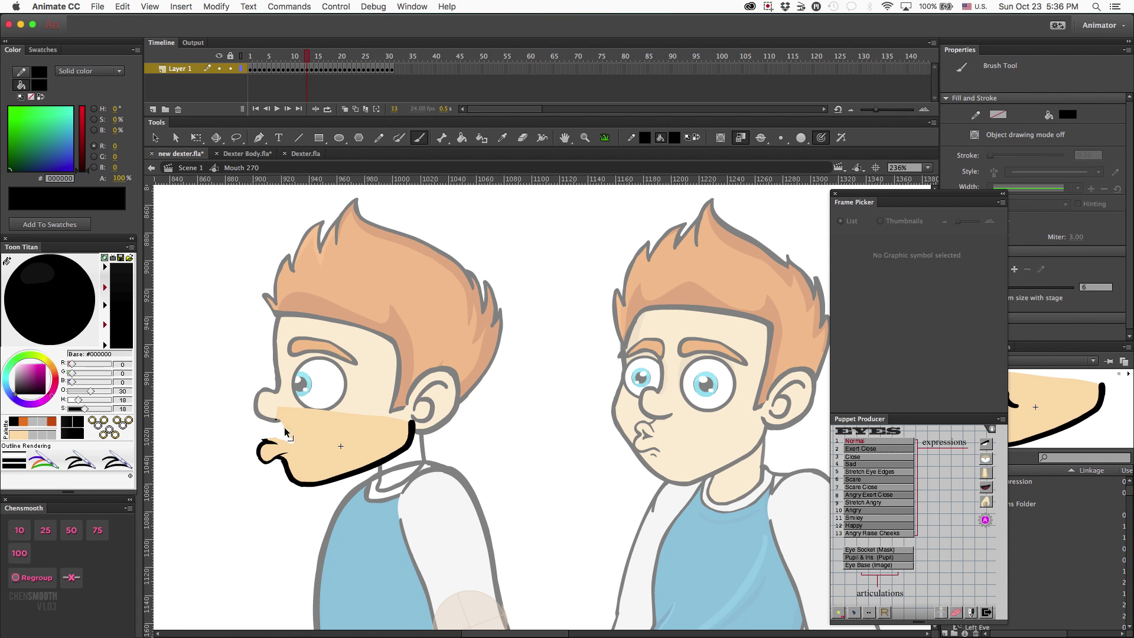
pyautogui.keyDown('alt'); pyautogui.click(282, 447); pyautogui.keyUp('alt')
# Place horizontal guides at the upper and lower edges of the puckered lips on frame 13
pyautogui.moveTo(236, 179); pyautogui.dragTo(236, 421)
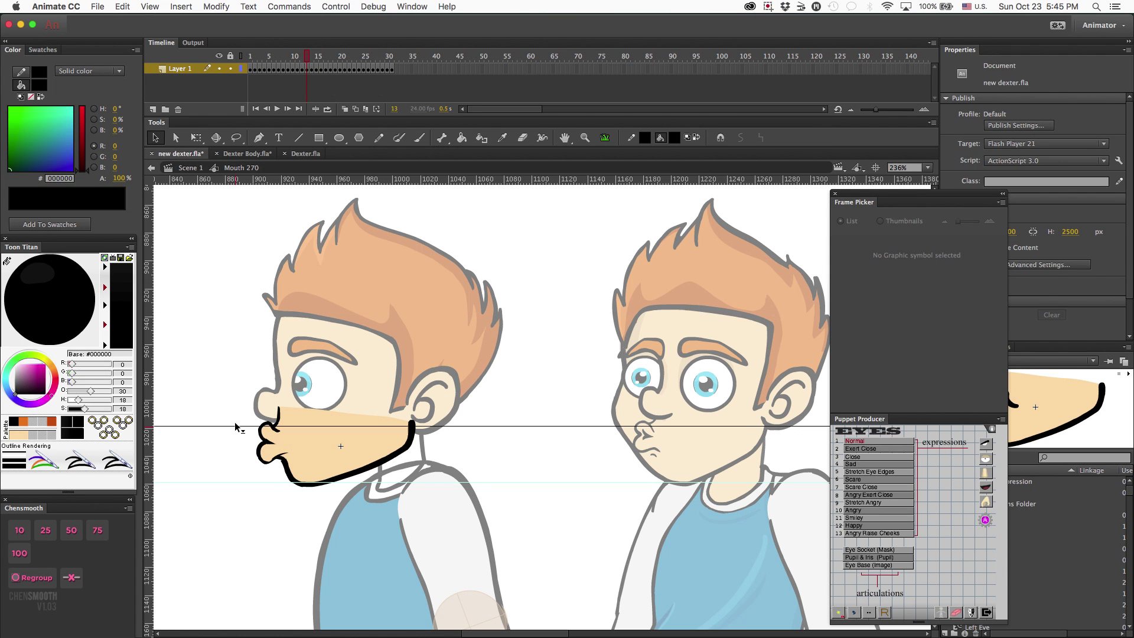
pyautogui.click(281, 462)
pyautogui.moveTo(238, 179); pyautogui.dragTo(238, 455)
# Select the puckered lower lip on frame 13, adjust it with Free Transform and touch up the contour below it
pyautogui.press('l')
pyautogui.moveTo(293, 446)
pyautogui.mouseDown()
pyautogui.moveTo(281, 476)
pyautogui.moveTo(271, 439)
pyautogui.mouseUp()
pyautogui.press('q')
pyautogui.click(276, 473)
pyautogui.press('b')
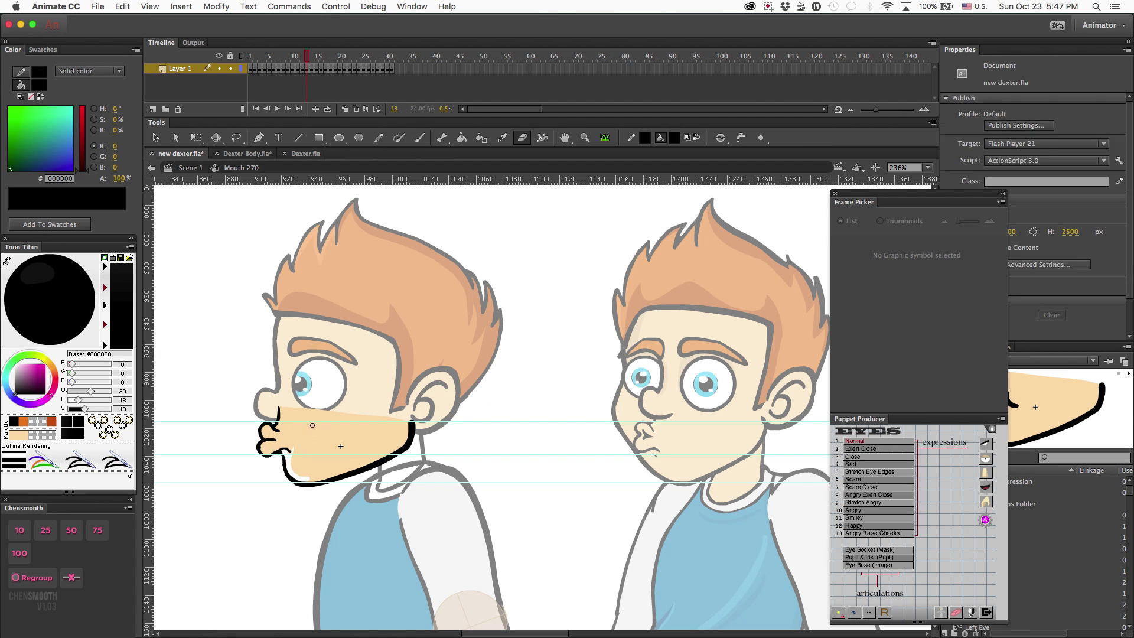
pyautogui.click(767, 7)
pyautogui.click(811, 38)
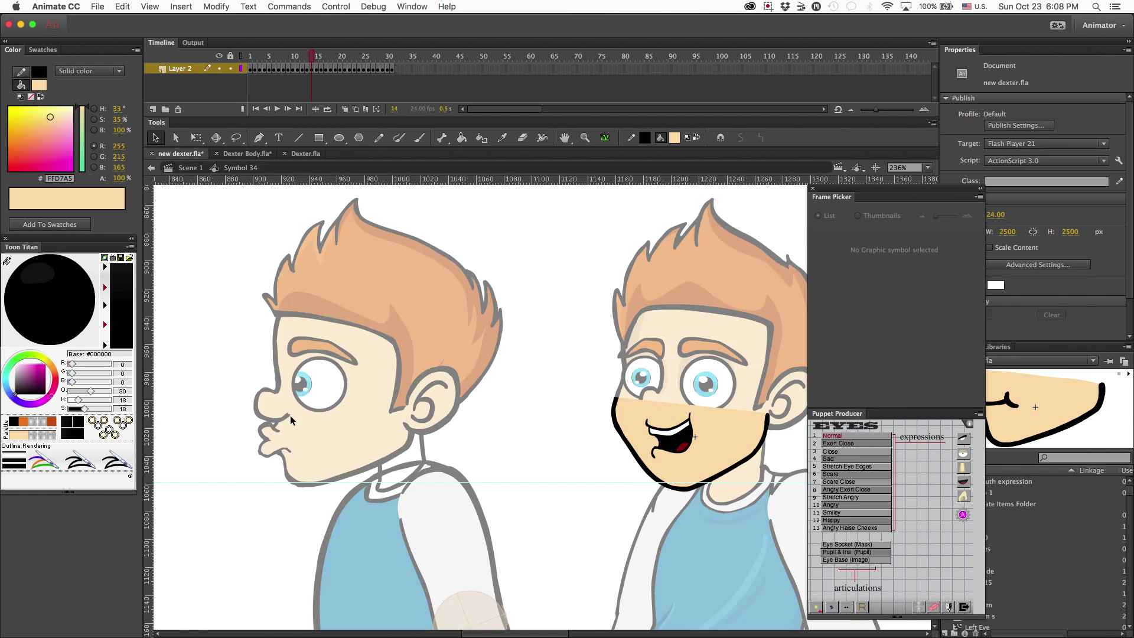
# Open the profile character's mouth symbol for editing at frame 14
pyautogui.doubleClick(290, 419)
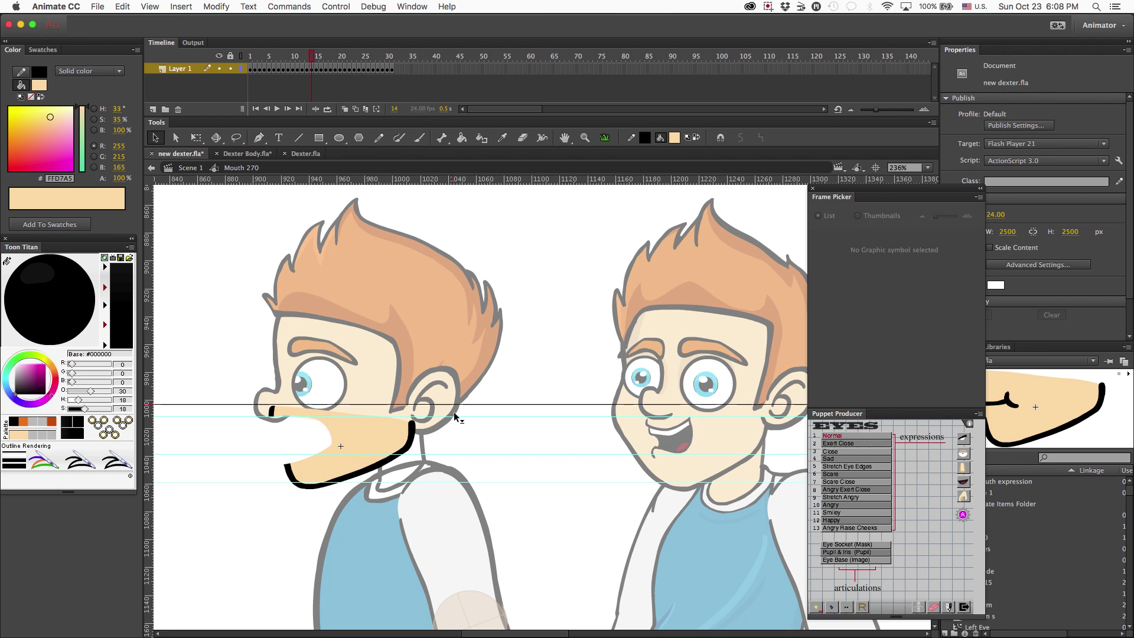
pyautogui.press('b')
pyautogui.moveTo(300, 418)
pyautogui.mouseDown()
pyautogui.moveTo(285, 454)
pyautogui.moveTo(269, 450)
pyautogui.moveTo(280, 460)
pyautogui.moveTo(281, 434)
pyautogui.moveTo(269, 451)
pyautogui.moveTo(294, 462)
pyautogui.mouseUp()
pyautogui.press('super+z')
pyautogui.press('super+z')
pyautogui.press('super+z')
pyautogui.press('super+z')
pyautogui.press('super+z')
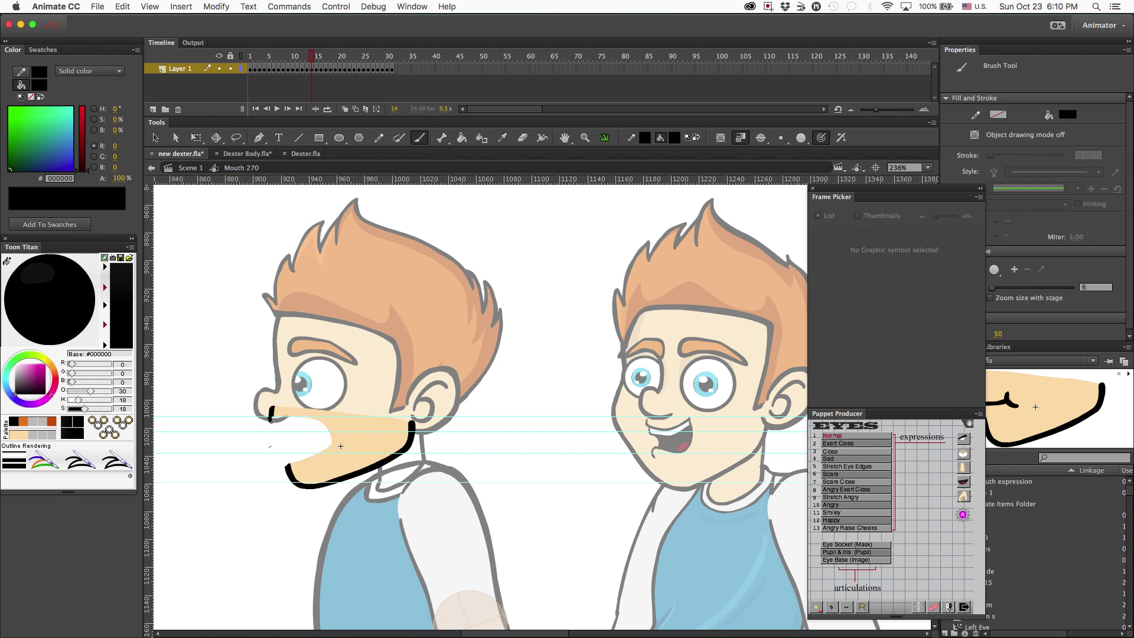
pyautogui.hotkey('ctrl', 'z')
pyautogui.hotkey('ctrl', 'z')
pyautogui.press('super+z')
# Brush the open grin with teeth, lips and chin contour on frame 14, adjusting the lower lip with Free Transform
pyautogui.moveTo(307, 420)
pyautogui.mouseDown()
pyautogui.moveTo(276, 454)
pyautogui.moveTo(290, 473)
pyautogui.mouseUp()
pyautogui.moveTo(272, 418)
pyautogui.mouseDown()
pyautogui.moveTo(270, 434)
pyautogui.moveTo(306, 423)
pyautogui.moveTo(288, 454)
pyautogui.mouseUp()
pyautogui.press('l')
pyautogui.moveTo(291, 450)
pyautogui.mouseDown()
pyautogui.moveTo(288, 472)
pyautogui.moveTo(266, 461)
pyautogui.mouseUp()
pyautogui.press('q')
pyautogui.press('b')
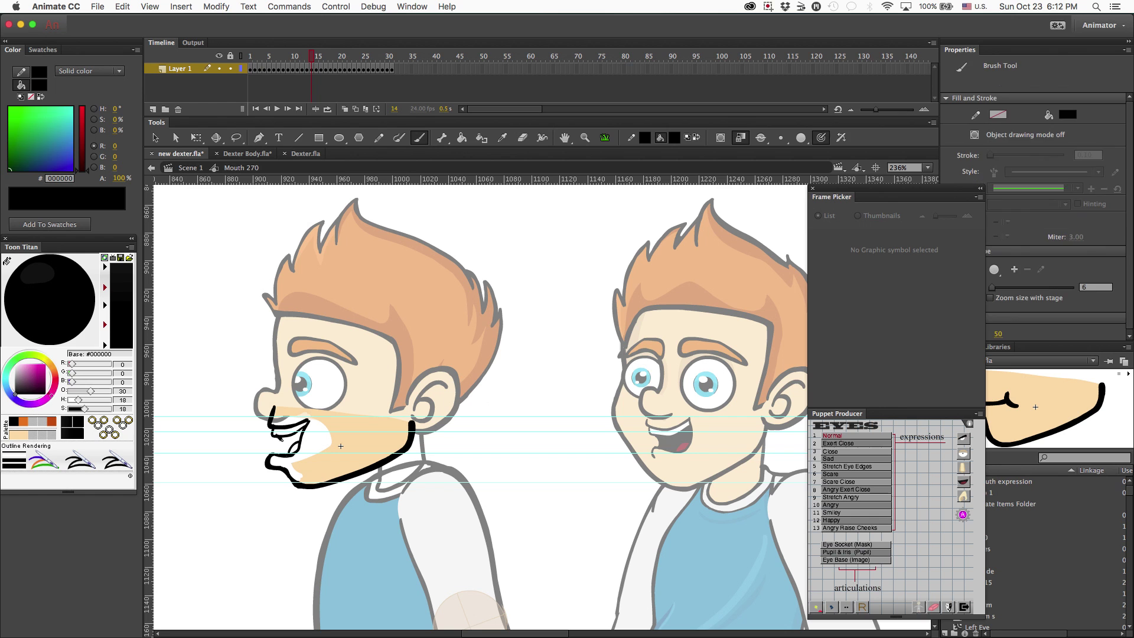
# Sample the skin colour, fill the empty area around the grin on frame 14 and touch up its edges
pyautogui.press('i')
pyautogui.click(347, 450)
pyautogui.click(322, 451)
pyautogui.press('b')
pyautogui.moveTo(276, 421); pyautogui.dragTo(310, 417)
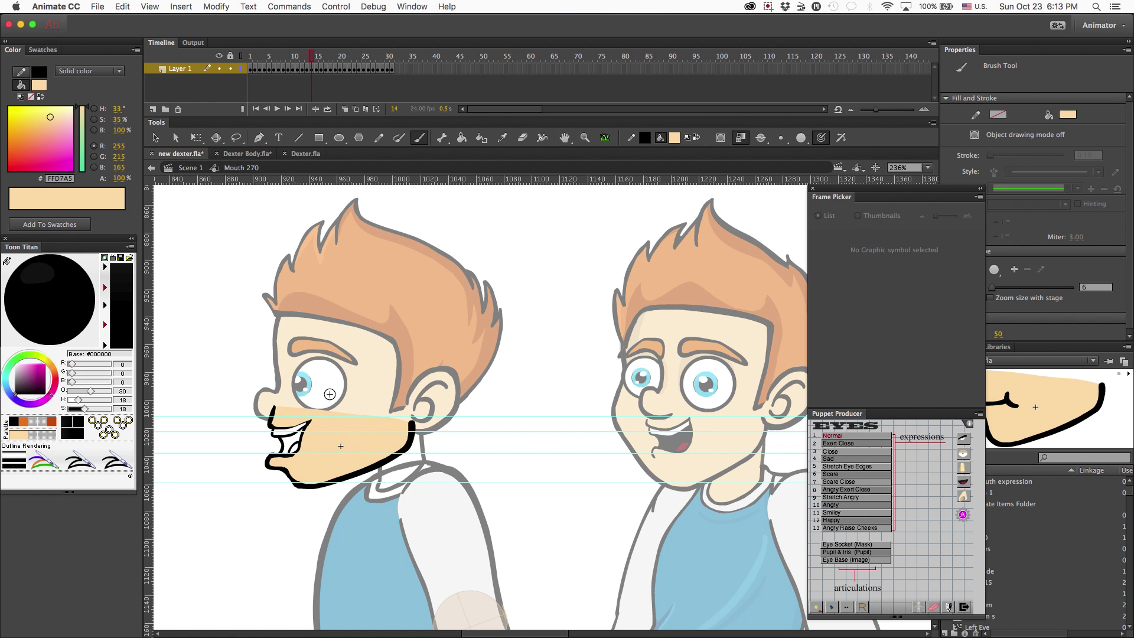
pyautogui.press('e')
pyautogui.press('i')
pyautogui.press('b')
# Reopen the profile mouth symbol and rework the grin's inner corner and interior lines on frame 14 with eraser and brush
pyautogui.press('v')
pyautogui.doubleClick(731, 397)
pyautogui.doubleClick(349, 441)
pyautogui.press('e')
pyautogui.moveTo(312, 421); pyautogui.dragTo(289, 451)
pyautogui.press('b')
pyautogui.press('e')
pyautogui.press('b')
pyautogui.press('e')
pyautogui.press('b')
pyautogui.press('e')
pyautogui.press('b')
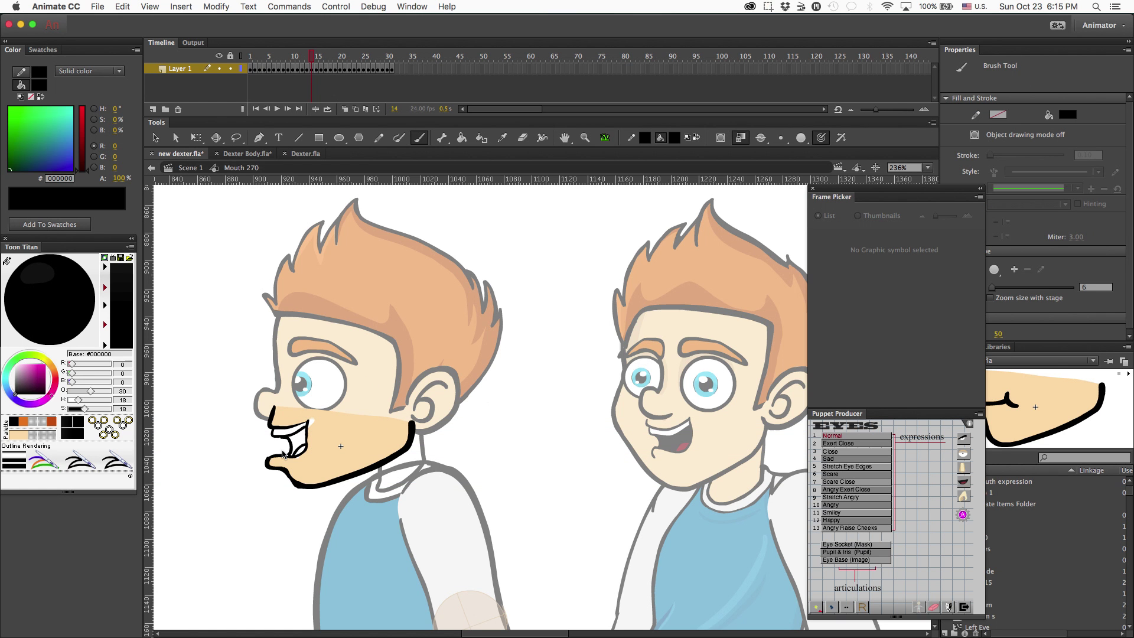
# Sample the skin colour and fill the erased gap at the grin's inner corner on frame 14
pyautogui.press('i')
pyautogui.click(332, 432)
pyautogui.click(313, 421)
pyautogui.moveTo(415, 513); pyautogui.dragTo(383, 555)
# Switch the three-quarter character's mouth to the small rounded expression and open the profile mouth symbol at frame 15
pyautogui.press('v')
pyautogui.doubleClick(632, 487)
pyautogui.click(631, 487)
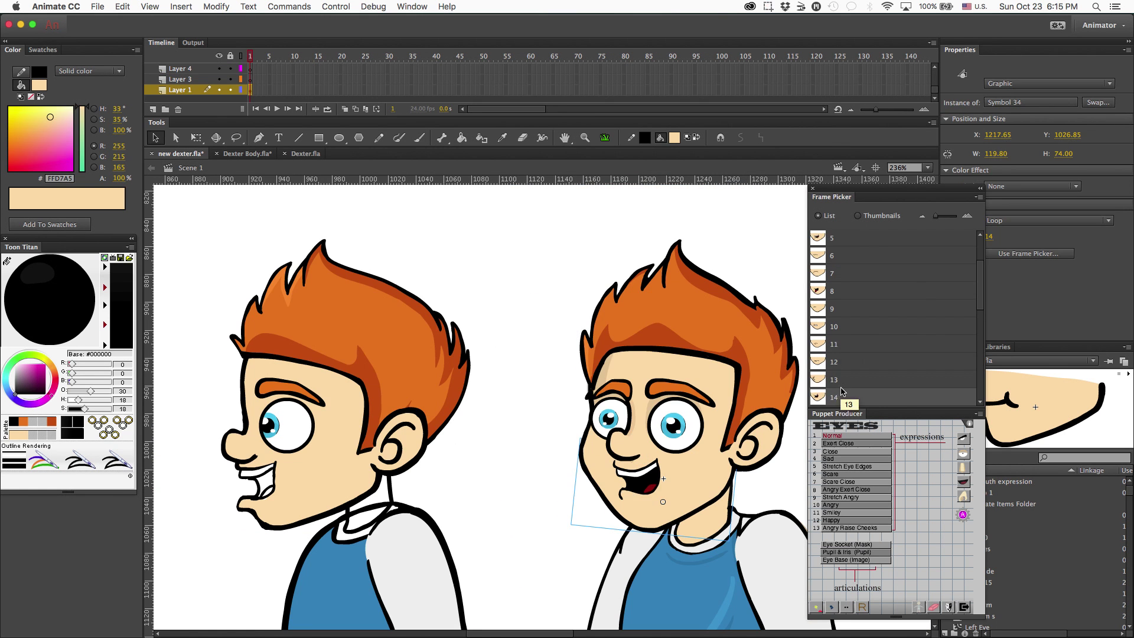
pyautogui.click(843, 391)
pyautogui.press('super+e')
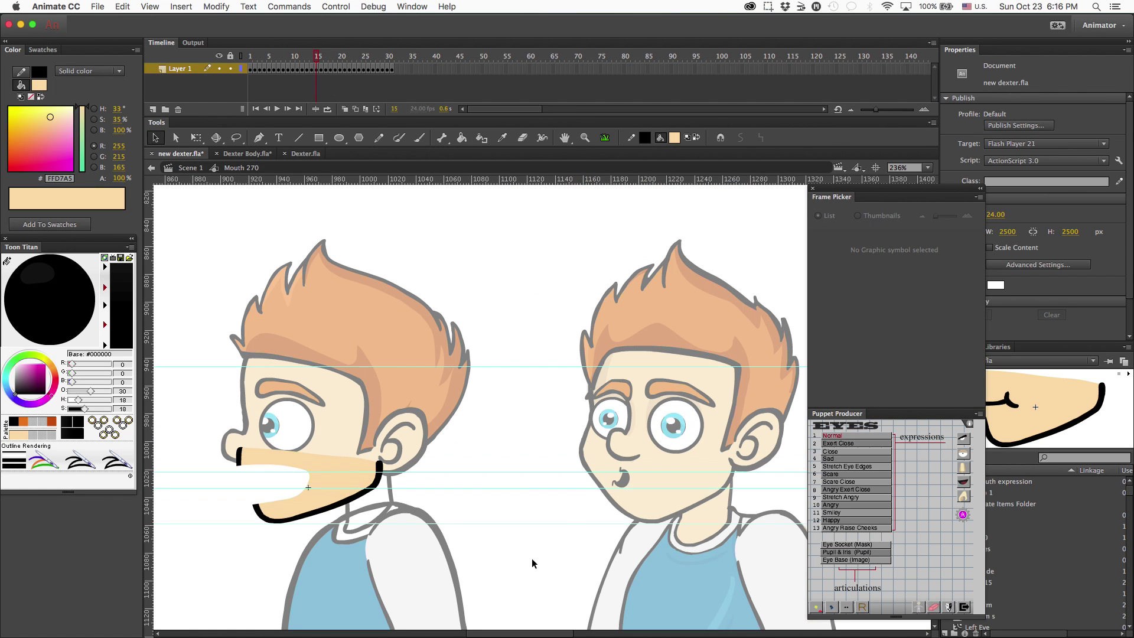
pyautogui.press('b')
pyautogui.moveTo(239, 471); pyautogui.dragTo(236, 485)
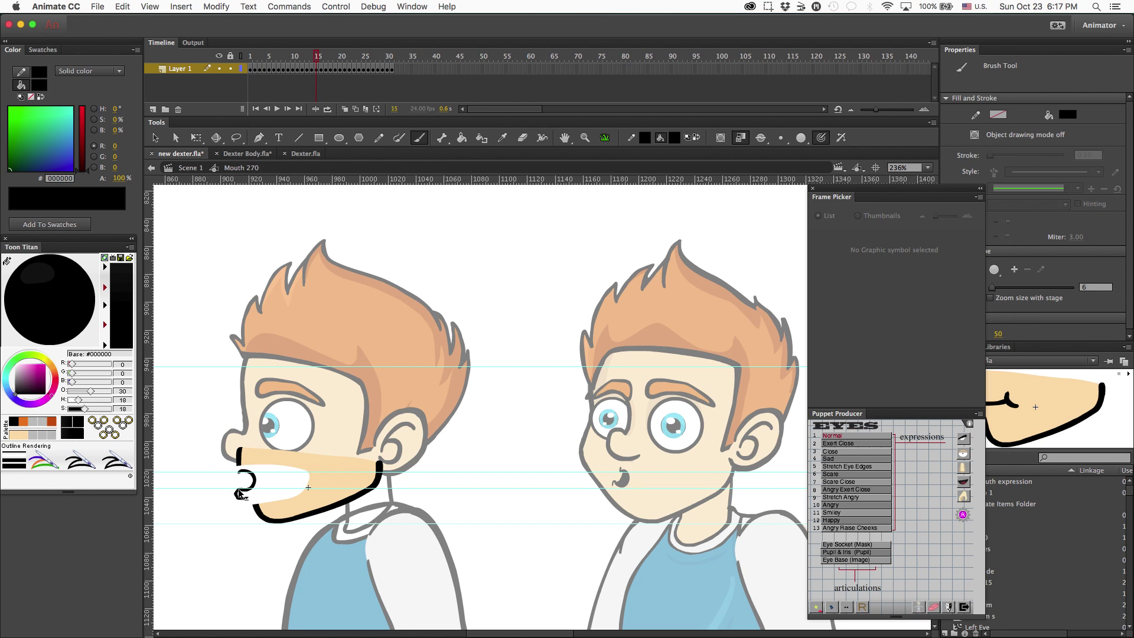
pyautogui.press('super+z')
pyautogui.press('super+z')
pyautogui.press('super+z')
# Brush the small rounded mouth opening on frame 15, undo the contour strokes around it and move the opening forward
pyautogui.moveTo(246, 471)
pyautogui.mouseDown()
pyautogui.moveTo(234, 506)
pyautogui.moveTo(253, 477)
pyautogui.mouseUp()
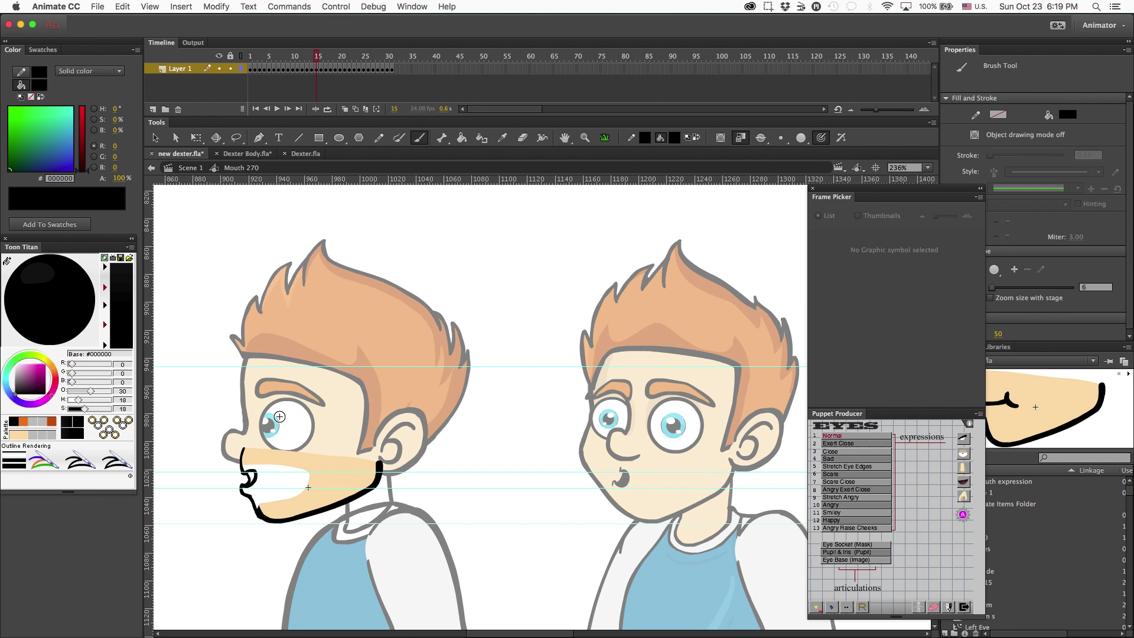
pyautogui.press('super+z')
pyautogui.press('super+z')
pyautogui.press('q')
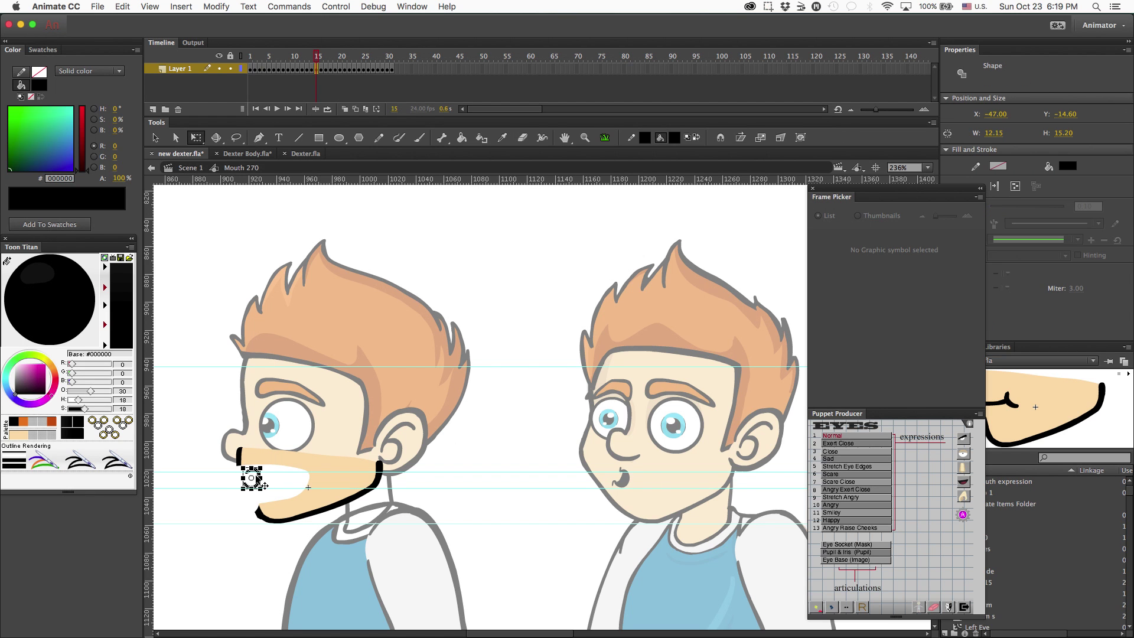
pyautogui.press('b')
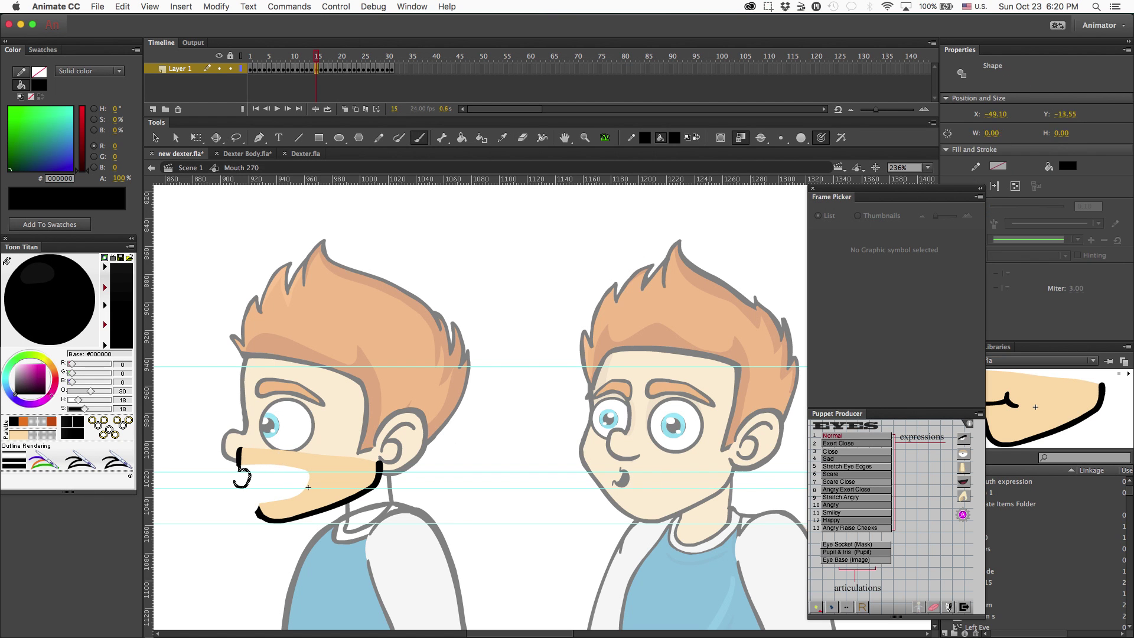
# Brush the lips and the contour down to the chin on frame 15, and redraw the line beneath the nose
pyautogui.moveTo(242, 465); pyautogui.dragTo(236, 496)
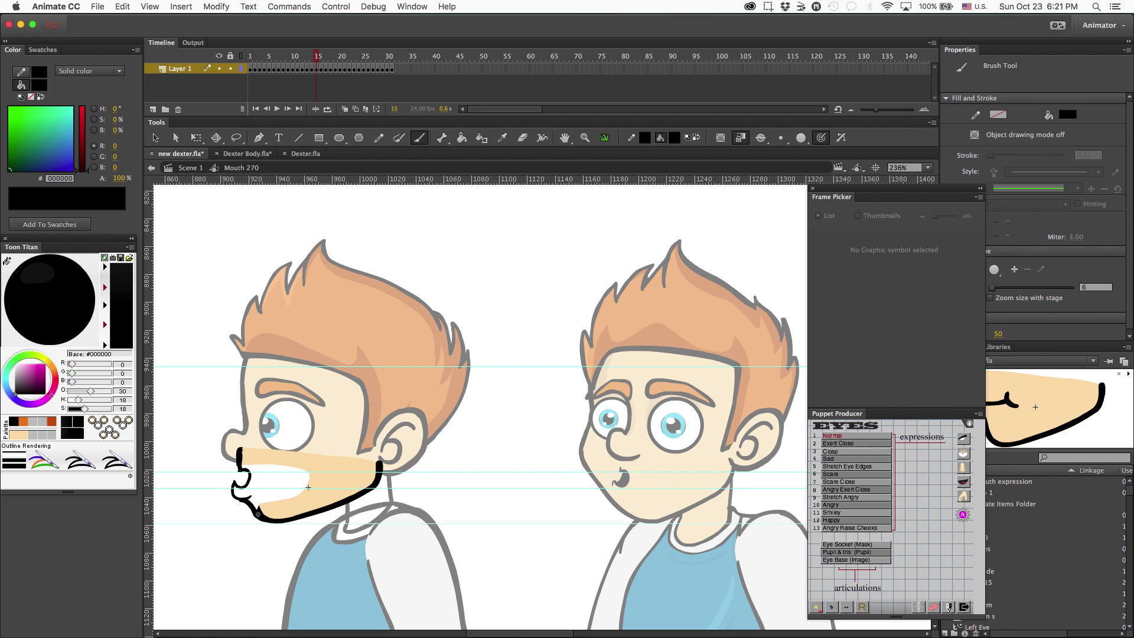
pyautogui.press('e')
pyautogui.moveTo(237, 447)
pyautogui.mouseDown()
pyautogui.moveTo(238, 471)
pyautogui.moveTo(241, 455)
pyautogui.mouseUp()
pyautogui.press('b')
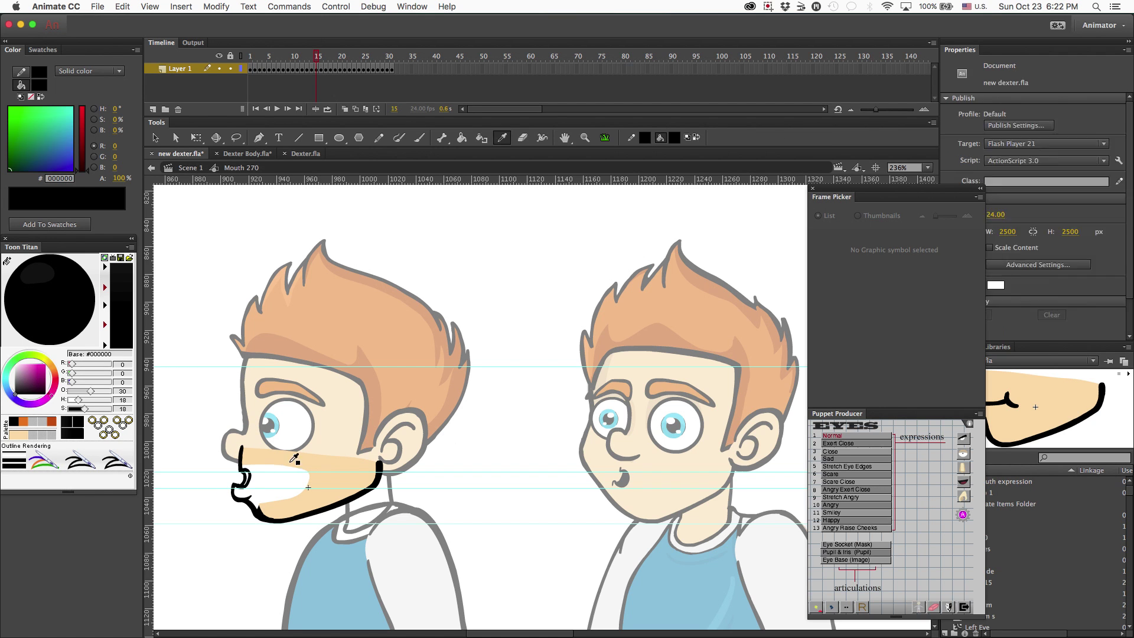
# Undo the line beneath the nose on frame 15, redraw it down to the upper lip and brush the small mouth opening solid black
pyautogui.press('cmd+z')
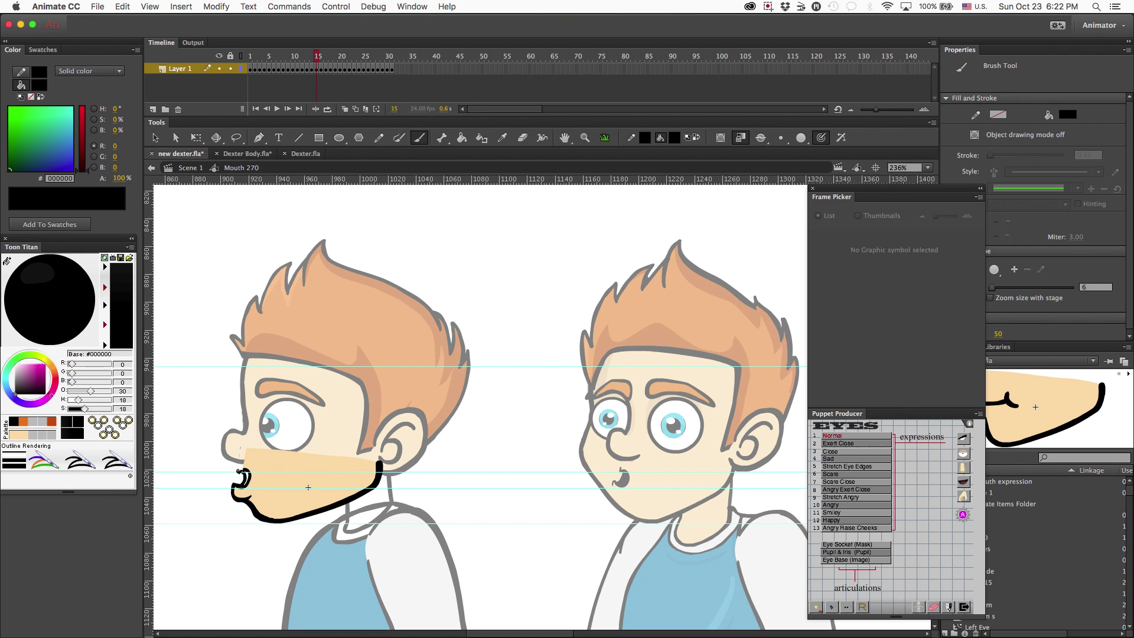
pyautogui.press('e')
pyautogui.press('b')
pyautogui.moveTo(245, 472); pyautogui.dragTo(241, 483)
pyautogui.press('e')
pyautogui.press('i')
pyautogui.click(265, 468)
pyautogui.press('b')
pyautogui.press('i')
pyautogui.click(246, 473)
pyautogui.press('b')
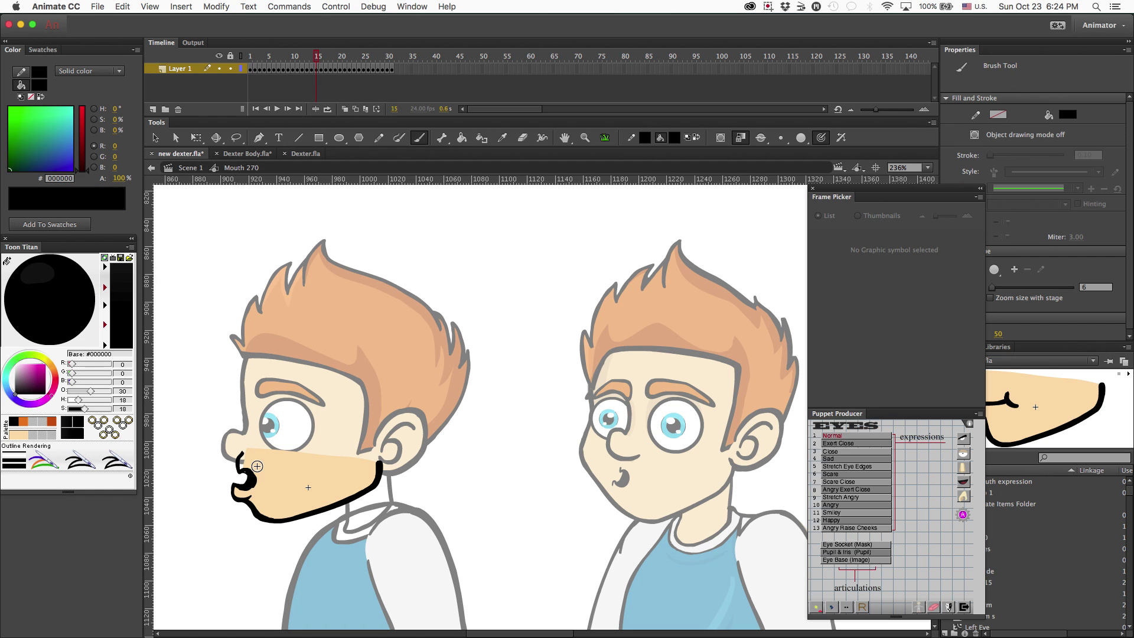
# Add a horizontal guide at mouth height and select the front of the profile mouth for transforming
pyautogui.press('v')
pyautogui.moveTo(414, 177); pyautogui.dragTo(367, 472)
pyautogui.press('q')
pyautogui.moveTo(219, 463); pyautogui.dragTo(252, 502)
pyautogui.click(243, 513)
# Sample colours around the profile mouth and touch up its lips and opening with the brush and eraser
pyautogui.press('e')
pyautogui.press('i')
pyautogui.click(249, 475)
pyautogui.press('b')
pyautogui.press('i')
pyautogui.click(269, 476)
pyautogui.press('b')
pyautogui.press('e')
pyautogui.press('l')
pyautogui.press('q')
pyautogui.click(274, 540)
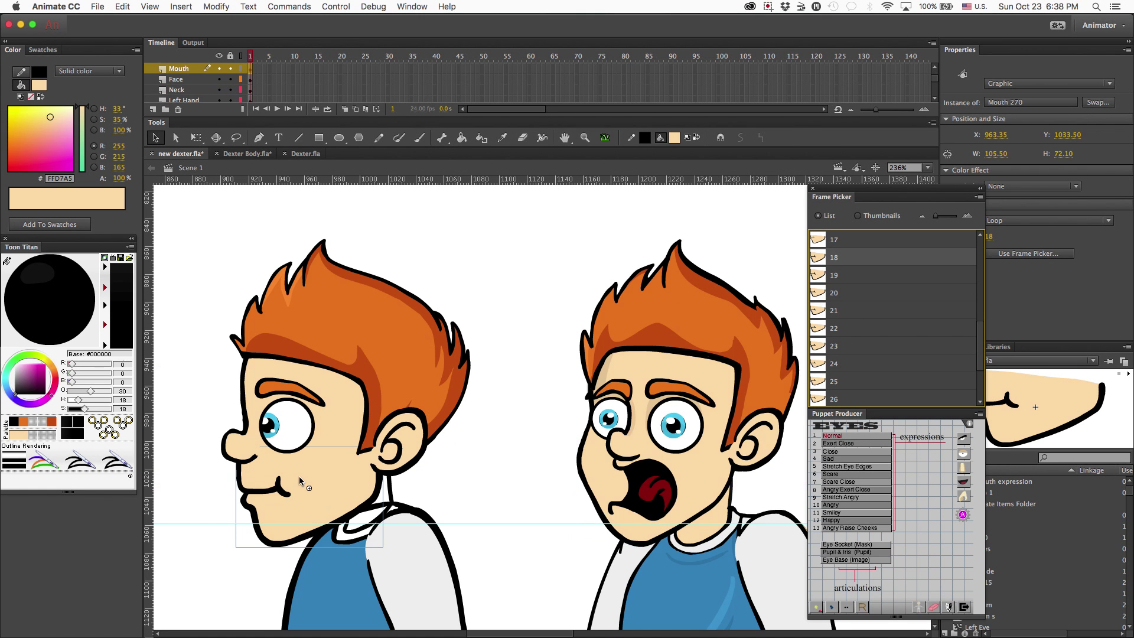
# Open the profile mouth symbol at frame 18 and brush the contour and lower lip of a wide screaming mouth
pyautogui.doubleClick(299, 476)
pyautogui.press('b')
pyautogui.moveTo(238, 450); pyautogui.dragTo(275, 516)
pyautogui.press('super+z')
pyautogui.press('e')
pyautogui.press('b')
pyautogui.press('super+z')
pyautogui.moveTo(238, 467)
pyautogui.mouseDown()
pyautogui.moveTo(284, 515)
pyautogui.moveTo(252, 517)
pyautogui.mouseUp()
pyautogui.press('e')
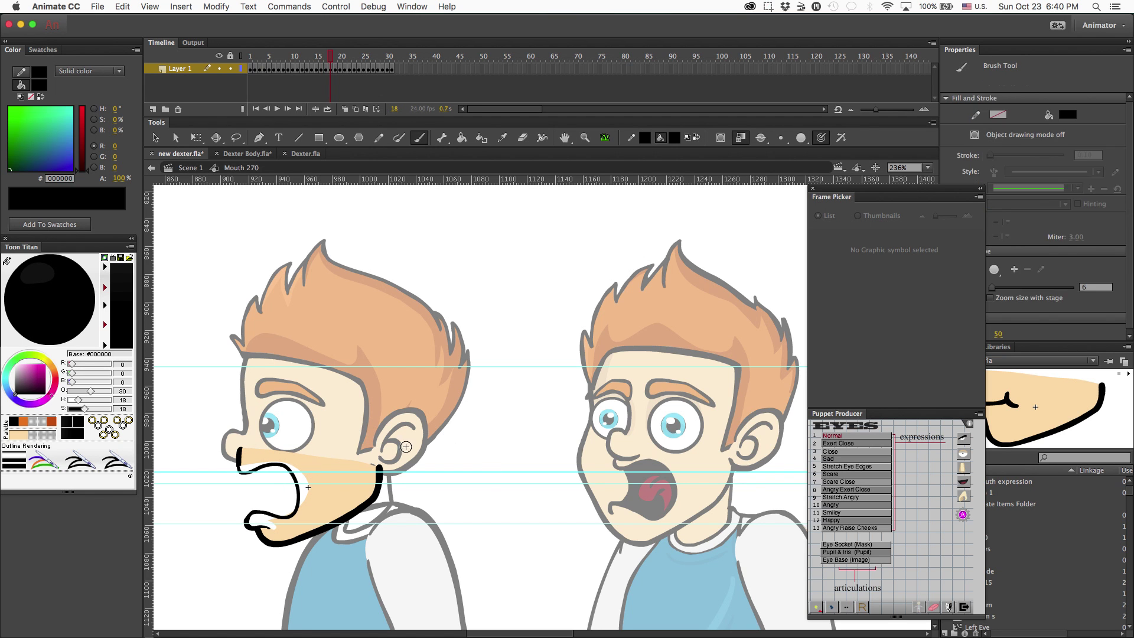
# Brush the inner shapes of the screaming mouth on frame 18, undo the last strokes and redraw the lower lip
pyautogui.press('b')
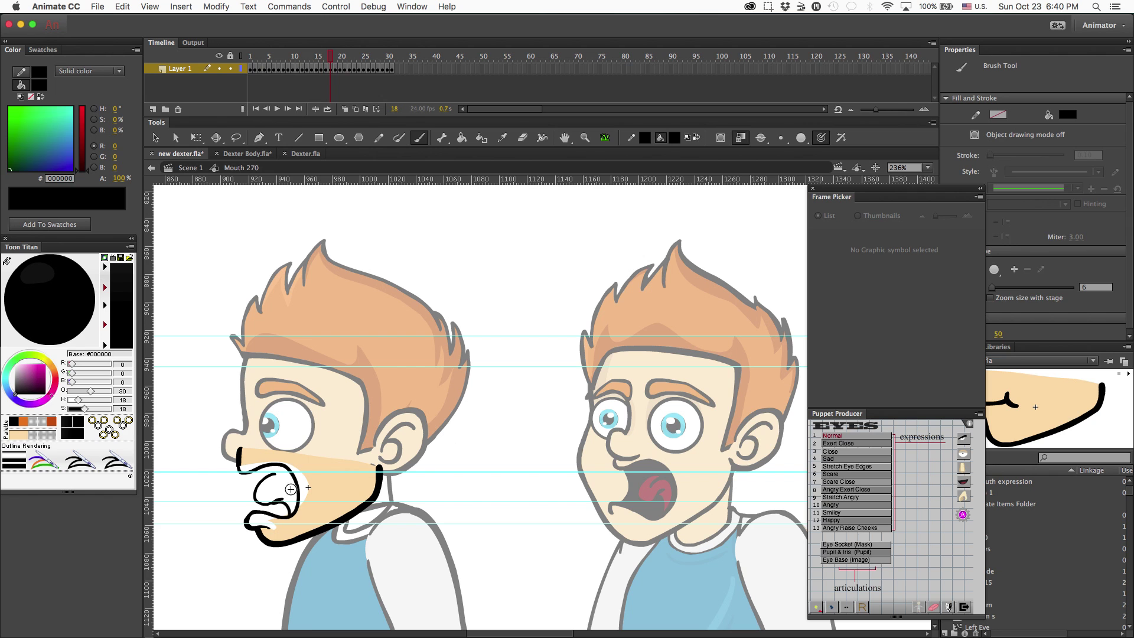
pyautogui.moveTo(267, 484)
pyautogui.mouseDown()
pyautogui.moveTo(288, 461)
pyautogui.moveTo(286, 498)
pyautogui.moveTo(264, 480)
pyautogui.moveTo(272, 499)
pyautogui.moveTo(291, 512)
pyautogui.mouseUp()
pyautogui.press('super+z')
pyautogui.press('super+z')
pyautogui.press('super+z')
pyautogui.press('super+z')
pyautogui.press('super+z')
pyautogui.press('super+z')
pyautogui.moveTo(264, 514); pyautogui.dragTo(257, 512)
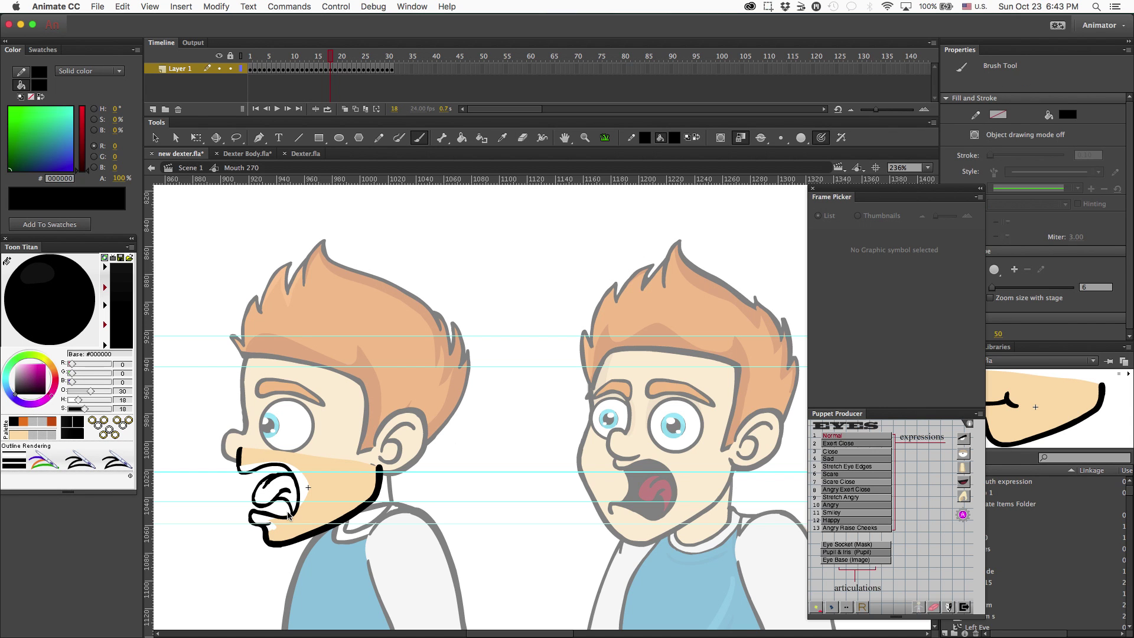
# Redraw the line beneath the nose on frame 18 and fill the gap behind the mouth with the sampled skin colour
pyautogui.moveTo(243, 449); pyautogui.dragTo(243, 470)
pyautogui.press('v')
pyautogui.press('i')
pyautogui.click(331, 490)
pyautogui.click(302, 475)
# Reshape the back edge of the screaming mouth on frame 18 and touch up its outline with the eraser and brush
pyautogui.press('v')
pyautogui.moveTo(302, 502)
pyautogui.mouseDown()
pyautogui.moveTo(304, 489)
pyautogui.moveTo(291, 513)
pyautogui.mouseUp()
pyautogui.press('e')
pyautogui.press('b')
pyautogui.keyDown('alt'); pyautogui.click(301, 502); pyautogui.keyUp('alt')
pyautogui.press('v')
pyautogui.press('b')
pyautogui.press('l')
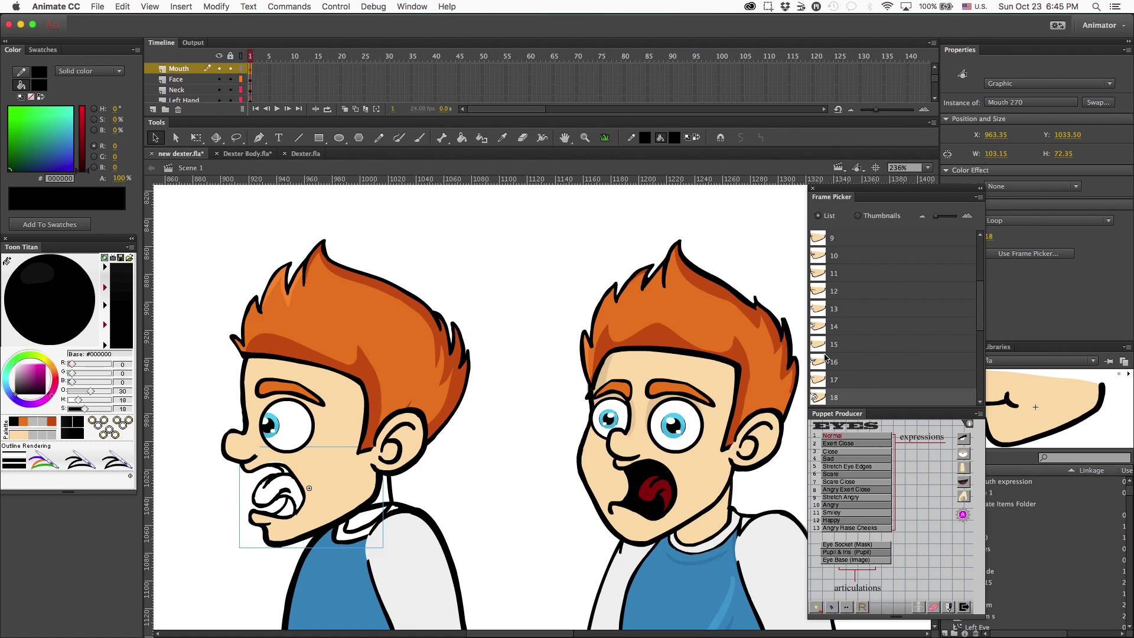
# Move on to frame 19 and brush the contour and lower lip of a tall open mouth, undoing and erasing stray strokes
pyautogui.press('.')
pyautogui.press('b')
pyautogui.moveTo(241, 466)
pyautogui.mouseDown()
pyautogui.moveTo(264, 506)
pyautogui.moveTo(238, 519)
pyautogui.mouseUp()
pyautogui.press('super+z')
pyautogui.press('super+semicolon')
pyautogui.press('super+z')
pyautogui.press('e')
pyautogui.moveTo(276, 512); pyautogui.dragTo(276, 476)
pyautogui.press('b')
pyautogui.moveTo(277, 471); pyautogui.dragTo(244, 521)
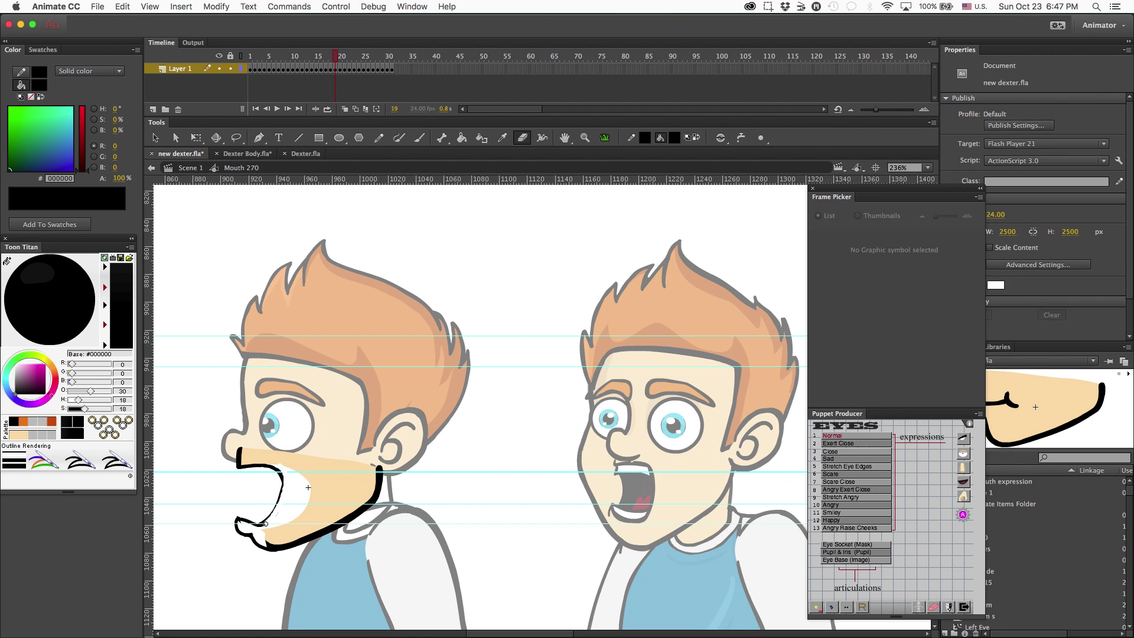
# Clean up the open mouth's outline on frame 19 and brush the upper teeth, lower teeth and tongue inside it
pyautogui.press('e')
pyautogui.press('b')
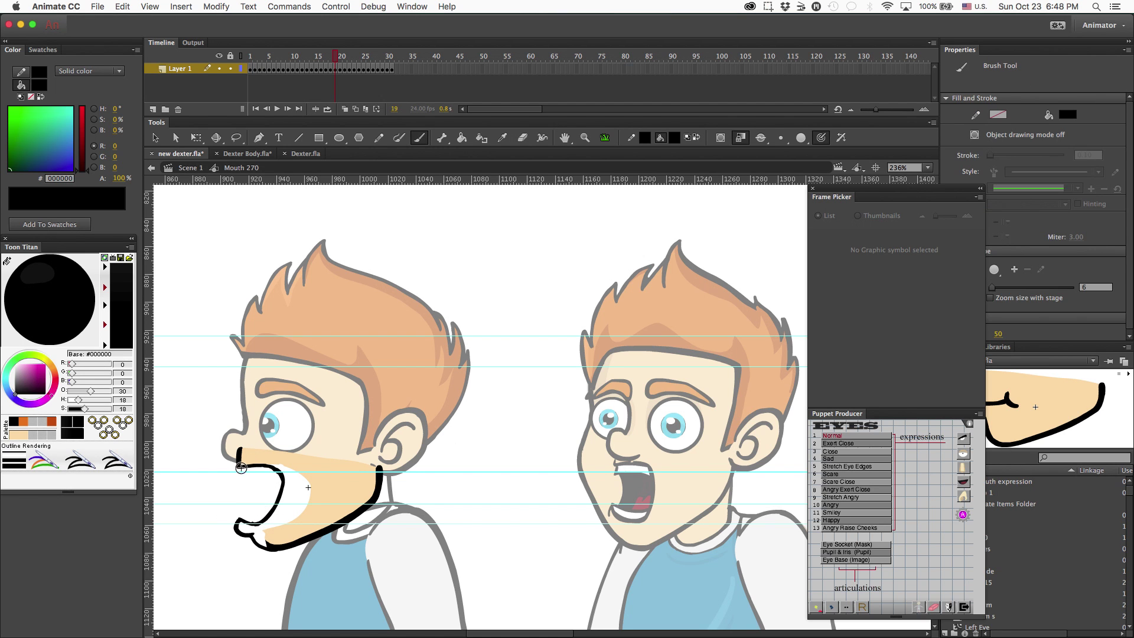
pyautogui.moveTo(234, 461)
pyautogui.mouseDown()
pyautogui.moveTo(280, 473)
pyautogui.moveTo(279, 500)
pyautogui.mouseUp()
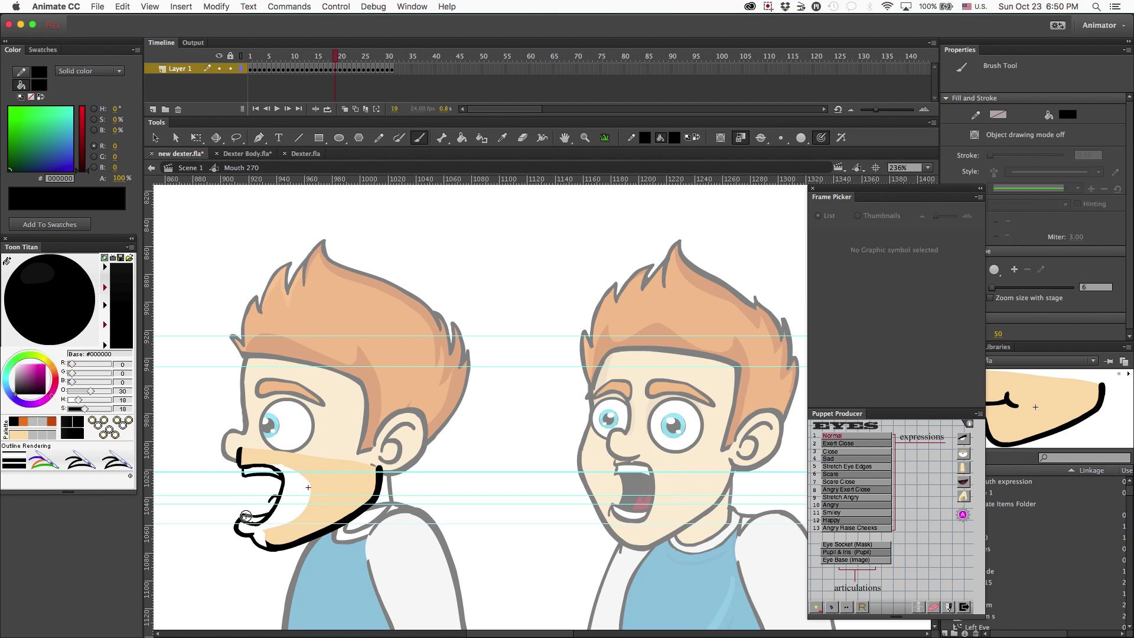
pyautogui.moveTo(270, 478); pyautogui.dragTo(279, 495)
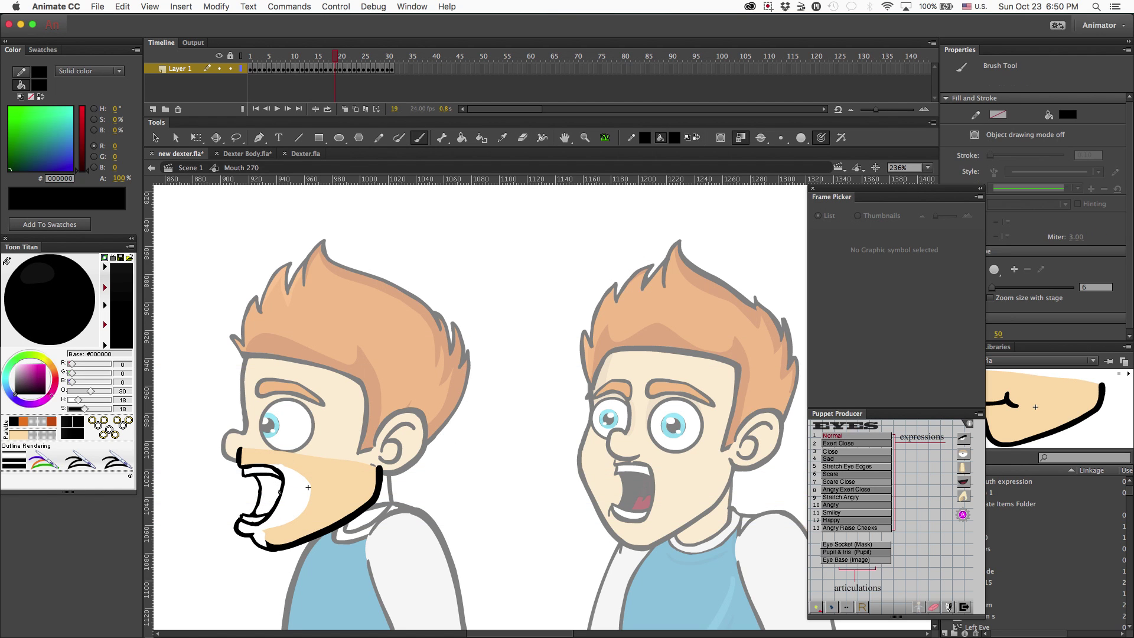
# Fill the gap behind the open mouth on frame 19 with the sampled skin colour and rework the mouth's back edge
pyautogui.press('i')
pyautogui.click(336, 484)
pyautogui.click(297, 489)
pyautogui.press('v')
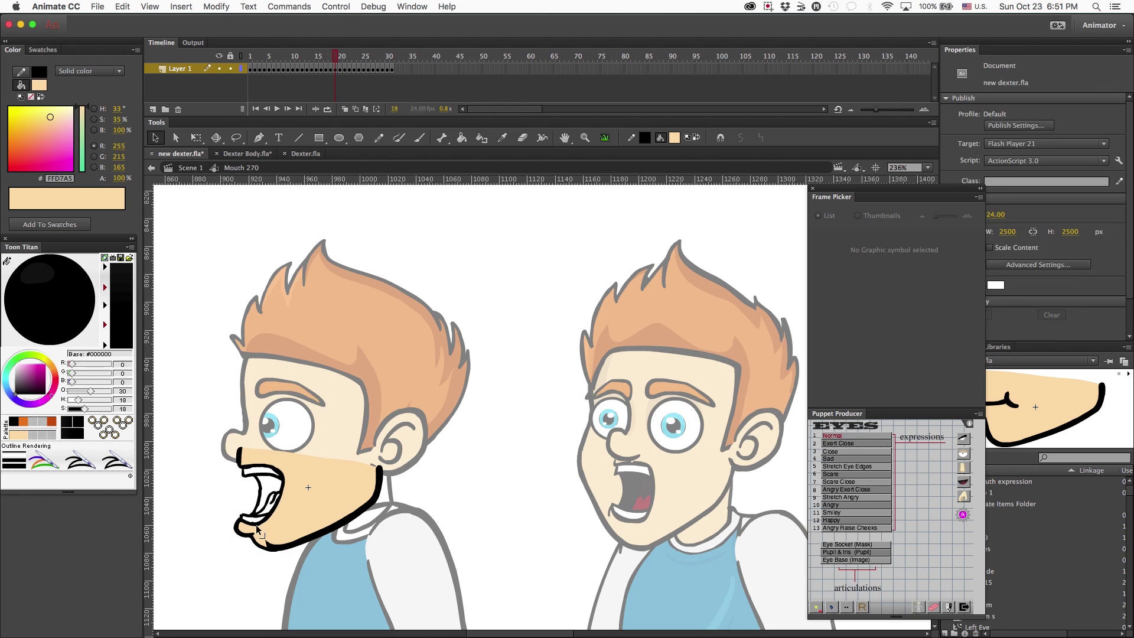
pyautogui.press('b')
pyautogui.moveTo(284, 473); pyautogui.dragTo(285, 502)
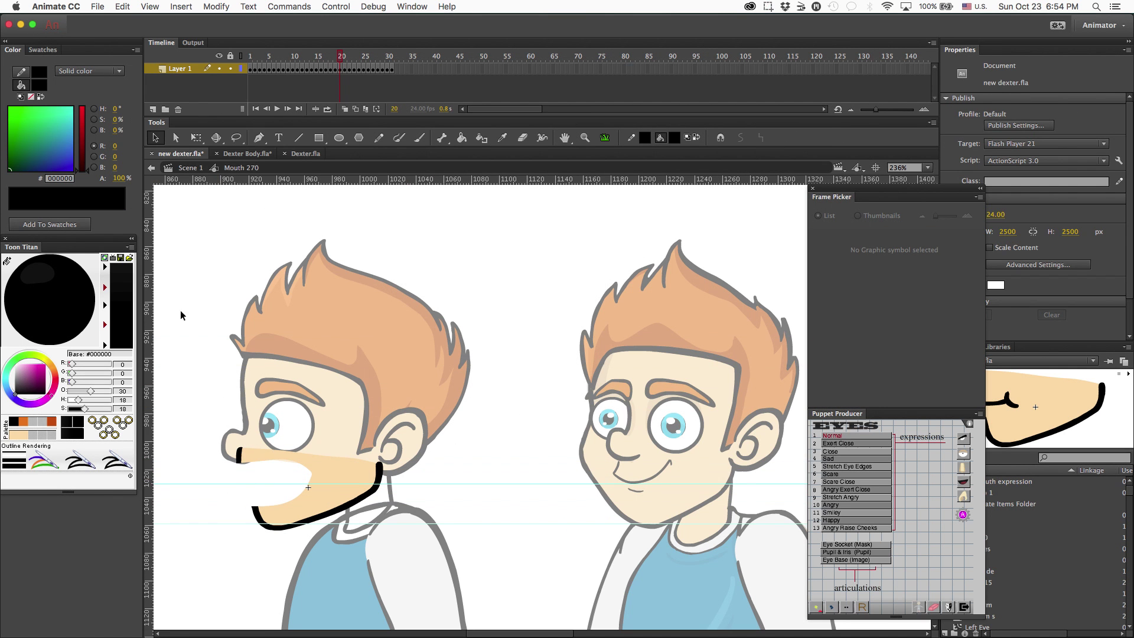
# Brush the closed smile and lips on frame 20, and fill the erased area with the sampled skin colour down to the chin
pyautogui.press('b')
pyautogui.moveTo(238, 464); pyautogui.dragTo(309, 471)
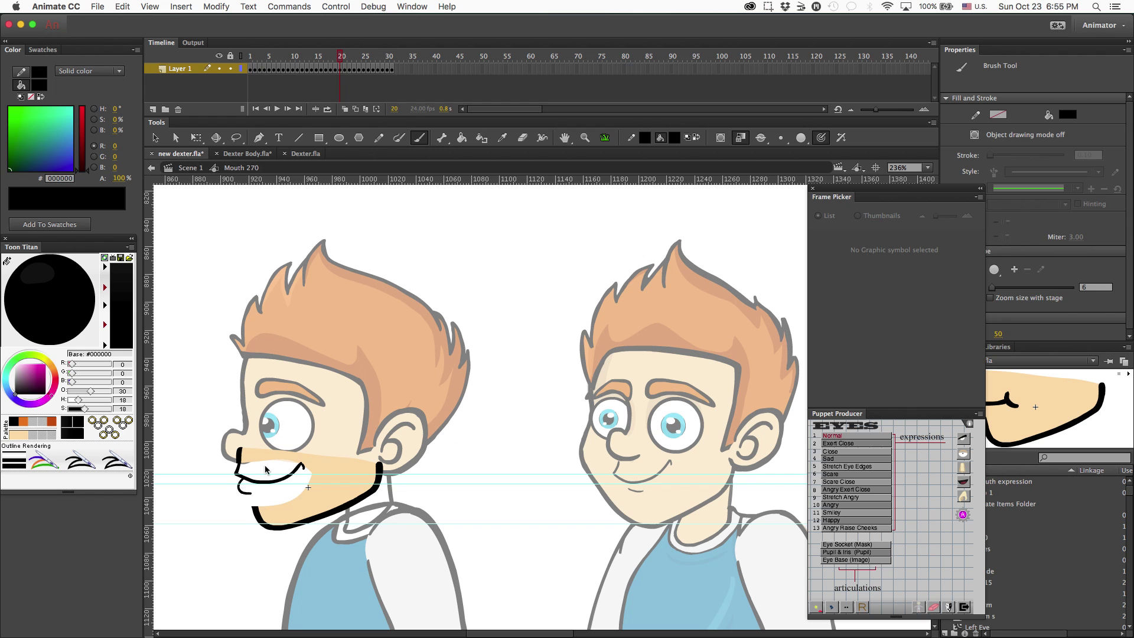
pyautogui.press('i')
pyautogui.click(315, 504)
pyautogui.click(261, 498)
pyautogui.moveTo(251, 495)
pyautogui.mouseDown()
pyautogui.moveTo(273, 527)
pyautogui.moveTo(318, 513)
pyautogui.mouseUp()
pyautogui.press('b')
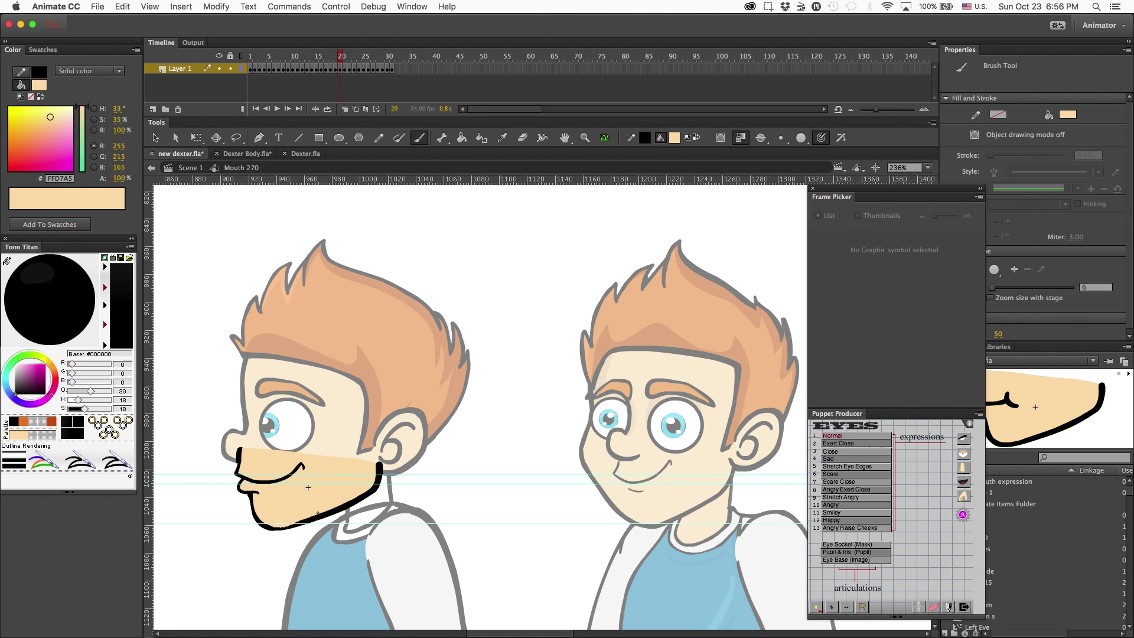
# Redraw the line beneath the nose on frame 20 as a slanted black stroke and restore the skin colour beside it
pyautogui.keyDown('alt'); pyautogui.click(240, 475); pyautogui.keyUp('alt')
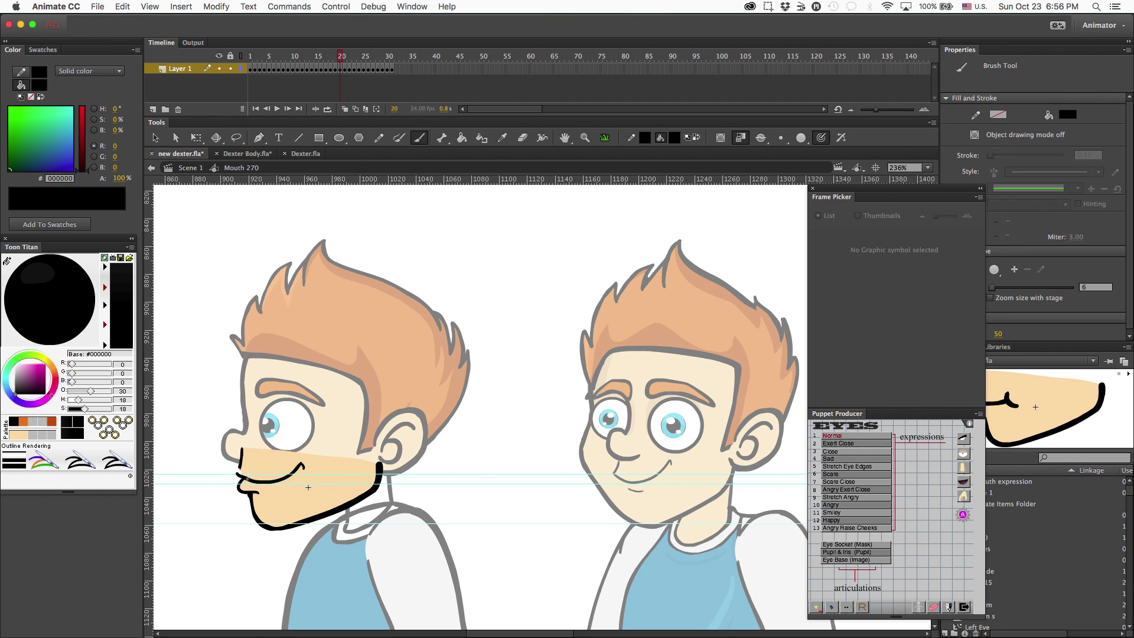
pyautogui.moveTo(240, 475); pyautogui.dragTo(244, 450)
pyautogui.press('i')
pyautogui.click(255, 456)
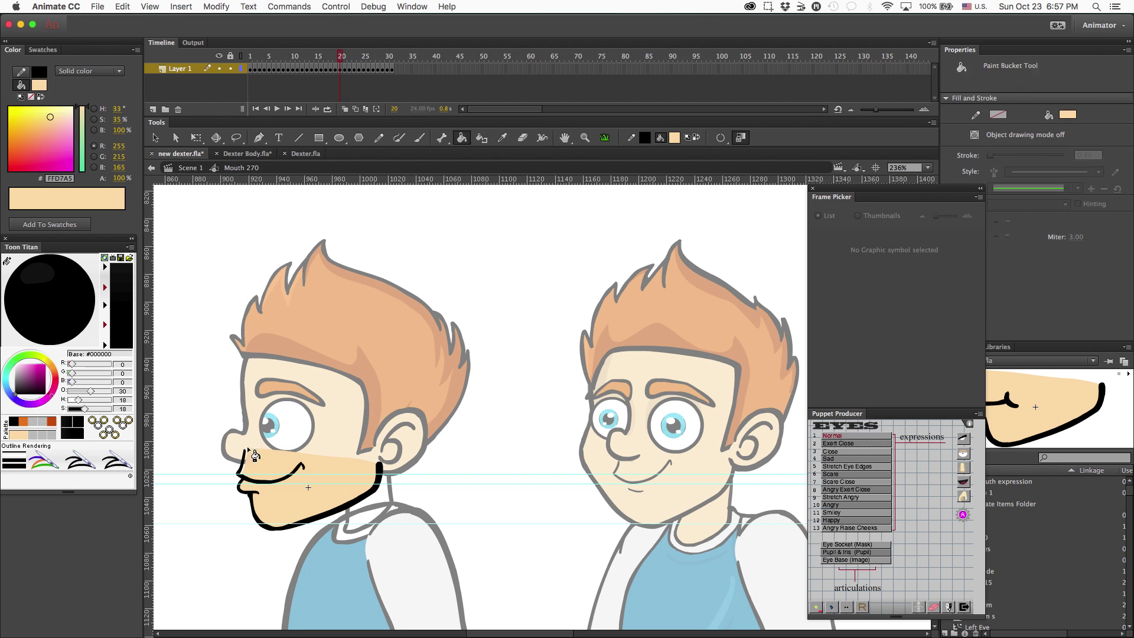
# Narrow the inner part of the smile on frame 20 with Free Transform and fill the resulting gap with the sampled skin colour
pyautogui.press('q')
pyautogui.moveTo(313, 449); pyautogui.dragTo(291, 469)
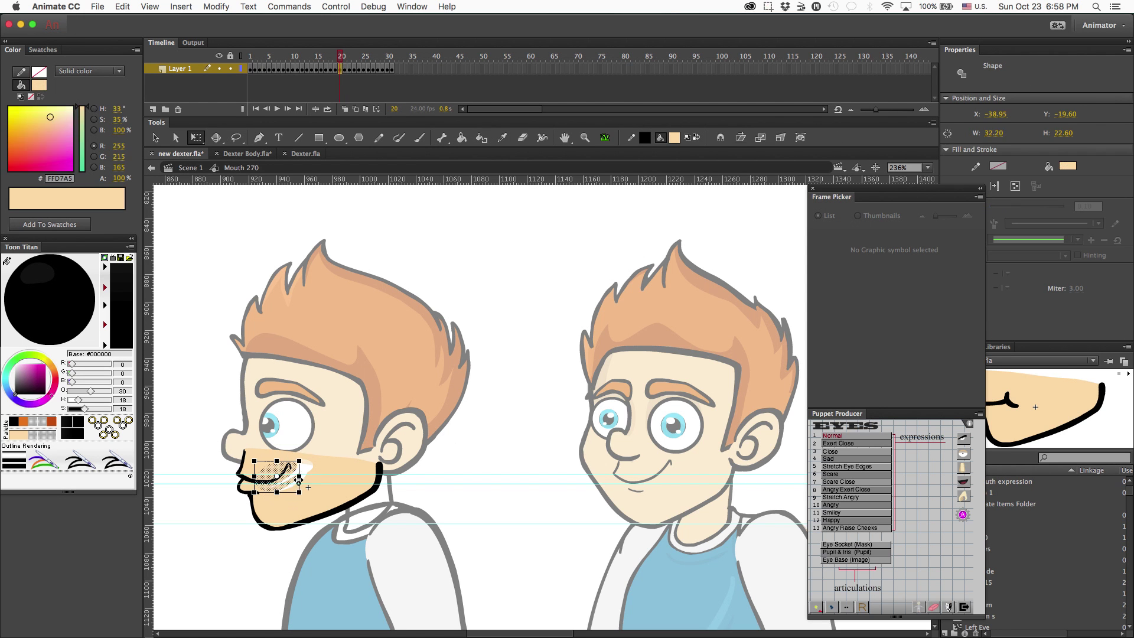
pyautogui.press('i')
pyautogui.click(319, 472)
pyautogui.click(303, 470)
pyautogui.press('b')
pyautogui.keyDown('alt'); pyautogui.click(286, 463); pyautogui.keyUp('alt')
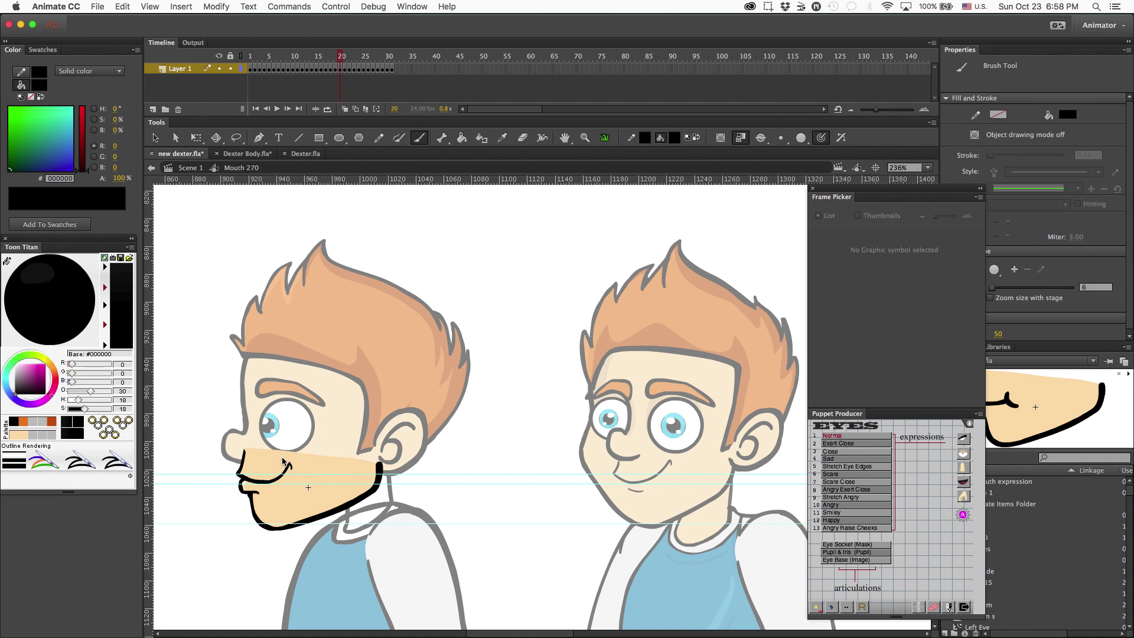
# Move on to frame 21 and brush an open smiling mouth with upper teeth, tongue and lower lip, erasing stray edges
pyautogui.press('v')
pyautogui.press('.')
pyautogui.moveTo(528, 475); pyautogui.dragTo(527, 464)
pyautogui.press('b')
pyautogui.moveTo(268, 460)
pyautogui.mouseDown()
pyautogui.moveTo(290, 468)
pyautogui.moveTo(254, 501)
pyautogui.moveTo(247, 479)
pyautogui.moveTo(282, 482)
pyautogui.moveTo(257, 479)
pyautogui.moveTo(258, 515)
pyautogui.mouseUp()
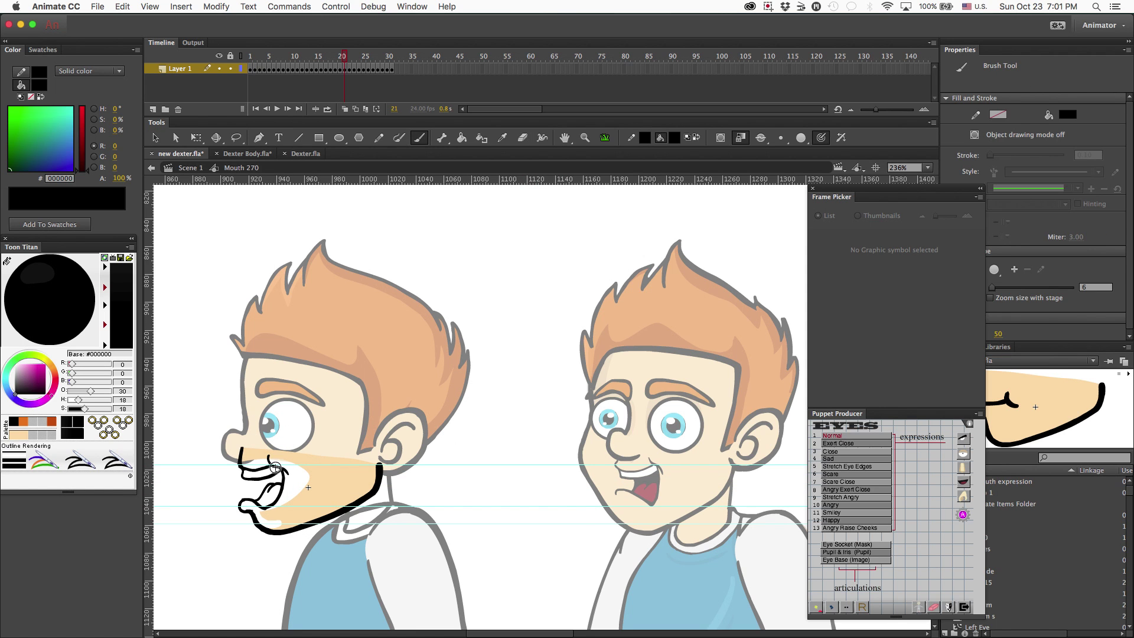
pyautogui.press('e')
pyautogui.press('b')
pyautogui.press('e')
# Sample the skin colour and fill the gap behind the open smile on frame 21
pyautogui.press('i')
pyautogui.click(303, 498)
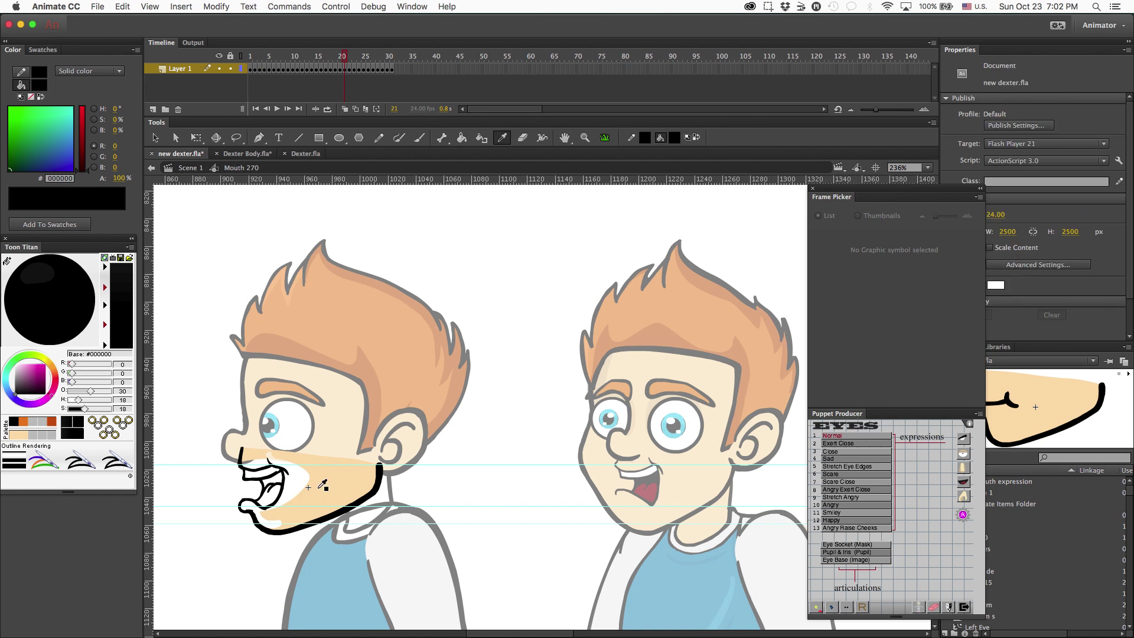
pyautogui.click(297, 486)
# Open the profile mouth symbol at frame 23, delete the old mouth area and brush the contour of a rounded open mouth
pyautogui.press('v')
pyautogui.doubleClick(514, 433)
pyautogui.click(824, 258)
pyautogui.click(849, 258)
pyautogui.doubleClick(319, 490)
pyautogui.press('l')
pyautogui.moveTo(251, 461)
pyautogui.mouseDown()
pyautogui.moveTo(236, 506)
pyautogui.moveTo(264, 492)
pyautogui.mouseUp()
pyautogui.press('Delete')
pyautogui.press('b')
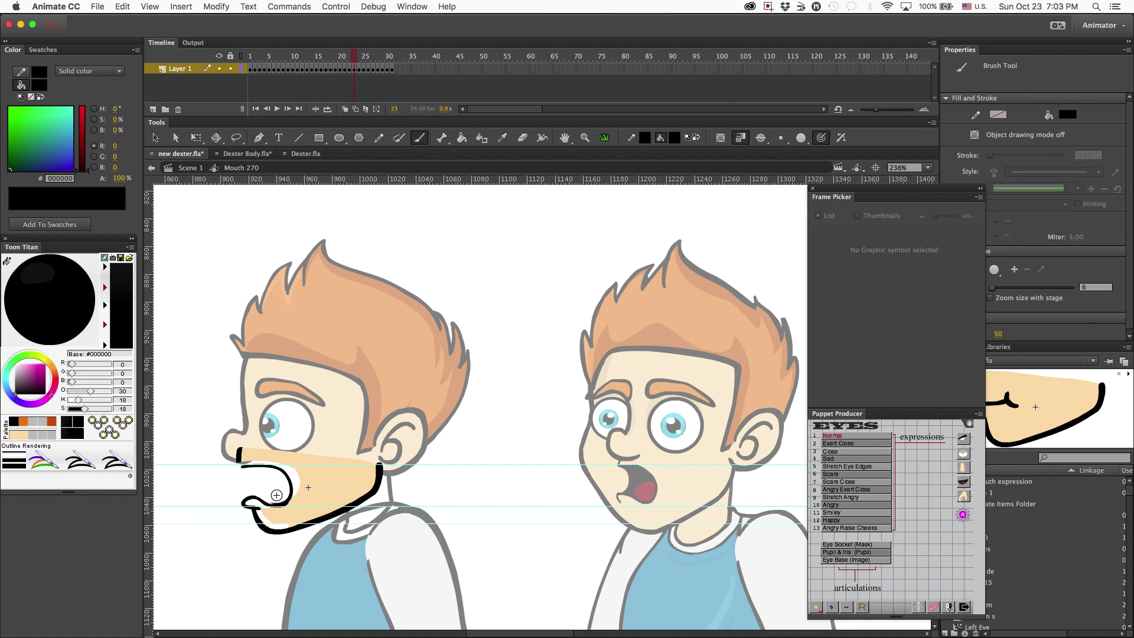
# Lasso the rounded open mouth on frame 23, narrow it with Free Transform and fill the gap behind it with skin colour
pyautogui.press('l')
pyautogui.moveTo(253, 458); pyautogui.dragTo(255, 516)
pyautogui.press('q')
pyautogui.moveTo(306, 487); pyautogui.dragTo(294, 487)
pyautogui.press('b')
pyautogui.press('i')
pyautogui.click(314, 473)
pyautogui.click(290, 473)
# Sample a colour at the mouth on frame 23 and brush the inner detail of the rounded opening
pyautogui.press('b')
pyautogui.press('i')
pyautogui.click(276, 473)
pyautogui.press('b')
pyautogui.moveTo(259, 469); pyautogui.dragTo(265, 501)
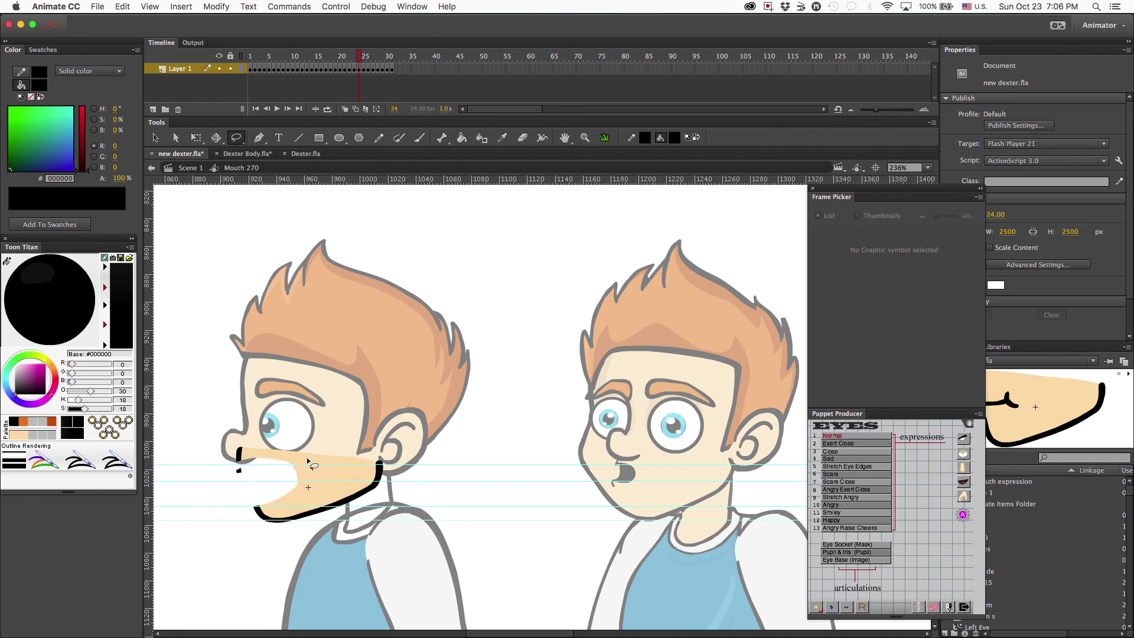
# Brush the small rounded mouth and lips on frame 24, and draw the contour from the lower lip to the chin
pyautogui.press('b')
pyautogui.moveTo(238, 471)
pyautogui.mouseDown()
pyautogui.moveTo(254, 481)
pyautogui.moveTo(238, 467)
pyautogui.moveTo(235, 487)
pyautogui.mouseUp()
pyautogui.press('e')
pyautogui.press('b')
pyautogui.press('l')
pyautogui.press('q')
pyautogui.press('b')
pyautogui.press('e')
pyautogui.press('b')
pyautogui.moveTo(234, 491); pyautogui.dragTo(260, 515)
pyautogui.moveTo(257, 513); pyautogui.dragTo(274, 521)
# Fill the gap behind the mouth on frame 24 with the sampled skin colour and brush the line beneath the nose in black
pyautogui.press('i')
pyautogui.click(275, 455)
pyautogui.click(273, 473)
pyautogui.press('b')
pyautogui.click(51, 294)
pyautogui.moveTo(241, 450); pyautogui.dragTo(238, 465)
# Refine the lip edges on frame 24 with the eraser, brush and sampled skin colour, and switch to another application
pyautogui.press('e')
pyautogui.press('b')
pyautogui.press('e')
pyautogui.press('b')
pyautogui.press('i')
pyautogui.click(277, 484)
pyautogui.press('b')
pyautogui.press('e')
pyautogui.press('super+Tab')
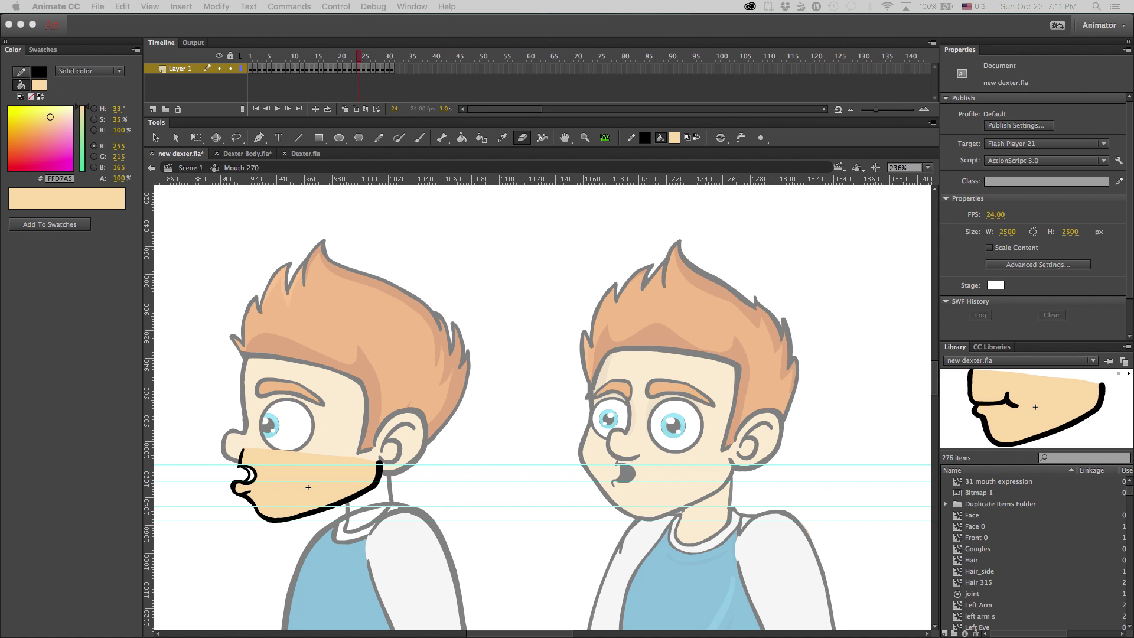
# Switch back to Animate CC, undo the stray brush stroke on frame 24, and return to Scene 1
pyautogui.press('super+Tab')
pyautogui.press('b')
pyautogui.moveTo(377, 464); pyautogui.dragTo(287, 516)
pyautogui.press('super+z')
pyautogui.press('v')
pyautogui.doubleClick(503, 360)
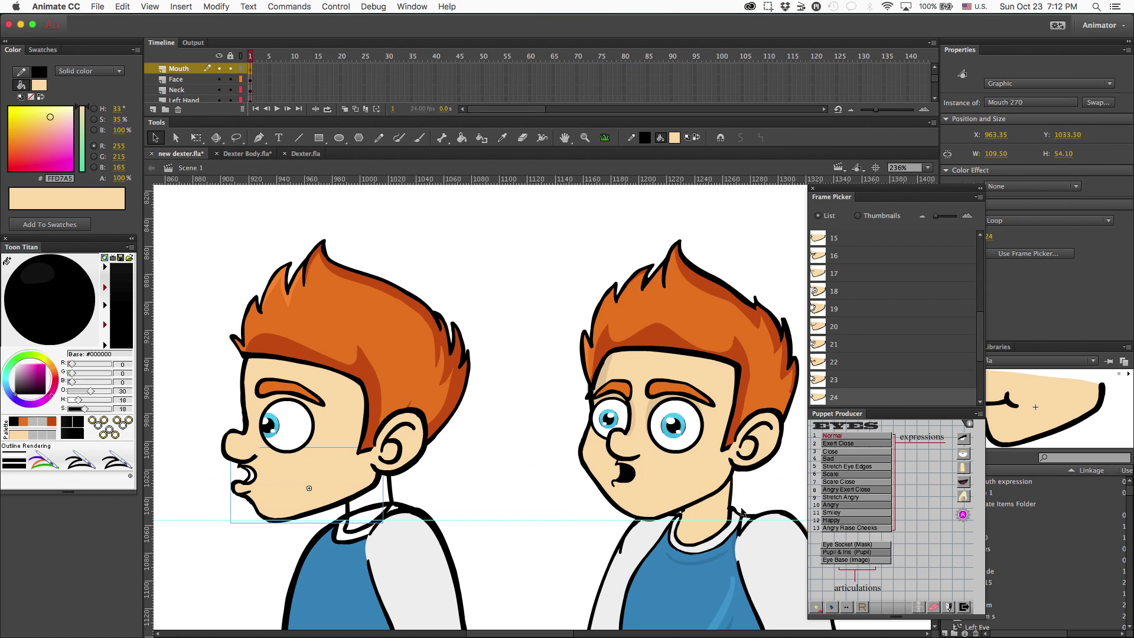
# Set the characters' mouths to frame 25 and open the profile character's mouth symbol for editing
pyautogui.click(642, 486)
pyautogui.click(838, 335)
pyautogui.doubleClick(277, 481)
# Erase the old mouth on frame 25 and brush a bared-teeth mouth with lips and a contour running to the chin
pyautogui.press('e')
pyautogui.press('b')
pyautogui.press('e')
pyautogui.press('b')
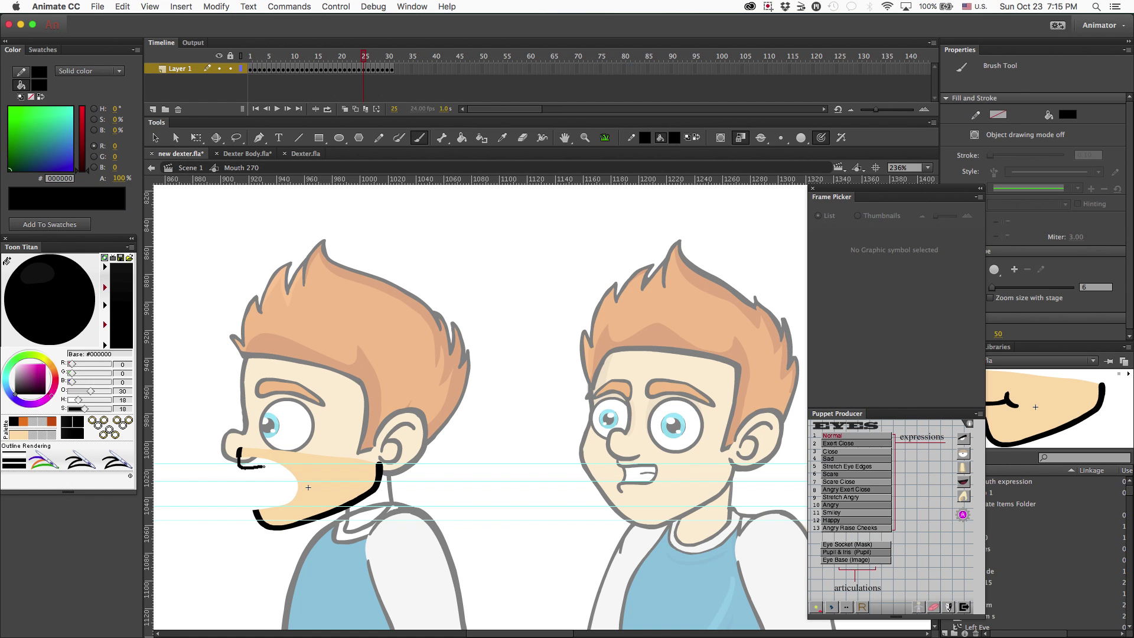
pyautogui.moveTo(238, 455); pyautogui.dragTo(280, 480)
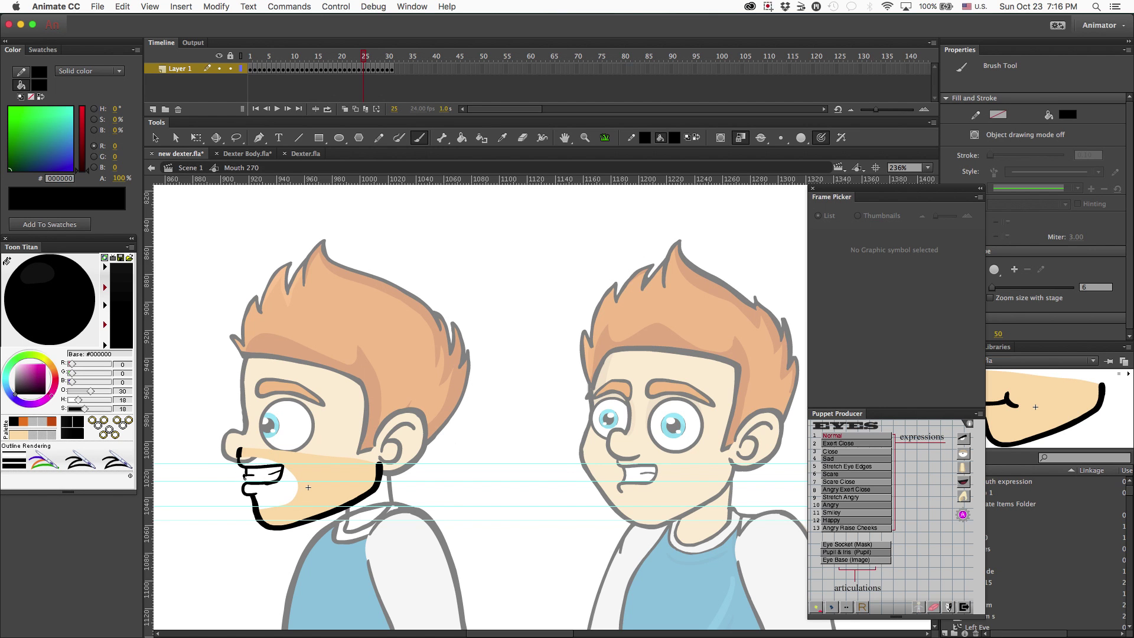
# Refine the teeth and upper lip outlines on frame 25 with the brush and eraser
pyautogui.press('super+equal')
pyautogui.moveTo(487, 372)
pyautogui.mouseDown()
pyautogui.moveTo(419, 384)
pyautogui.moveTo(410, 420)
pyautogui.mouseUp()
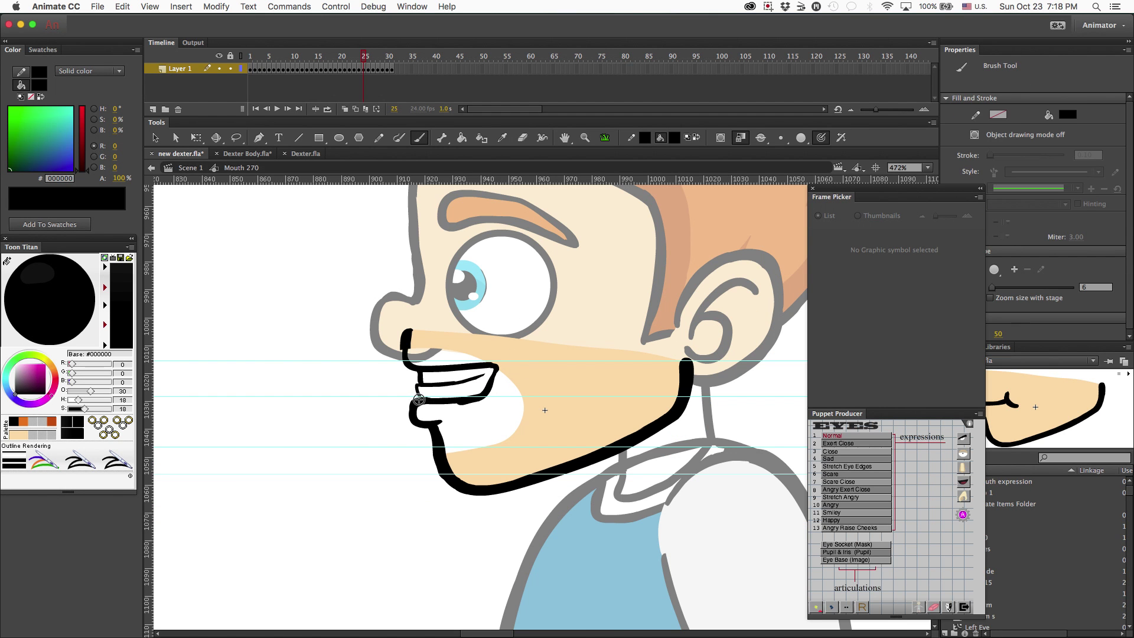
pyautogui.press('e')
pyautogui.press('b')
pyautogui.click(501, 370)
pyautogui.press('e')
pyautogui.moveTo(410, 348)
pyautogui.mouseDown()
pyautogui.moveTo(404, 324)
pyautogui.moveTo(403, 353)
pyautogui.moveTo(499, 365)
pyautogui.mouseUp()
# Fill the gap behind the mouth on frame 25 with sampled skin colour #FFD7A5 and thin the chin contour with it
pyautogui.press('i')
pyautogui.click(454, 341)
pyautogui.click(457, 357)
pyautogui.press('b')
pyautogui.moveTo(434, 425); pyautogui.dragTo(460, 482)
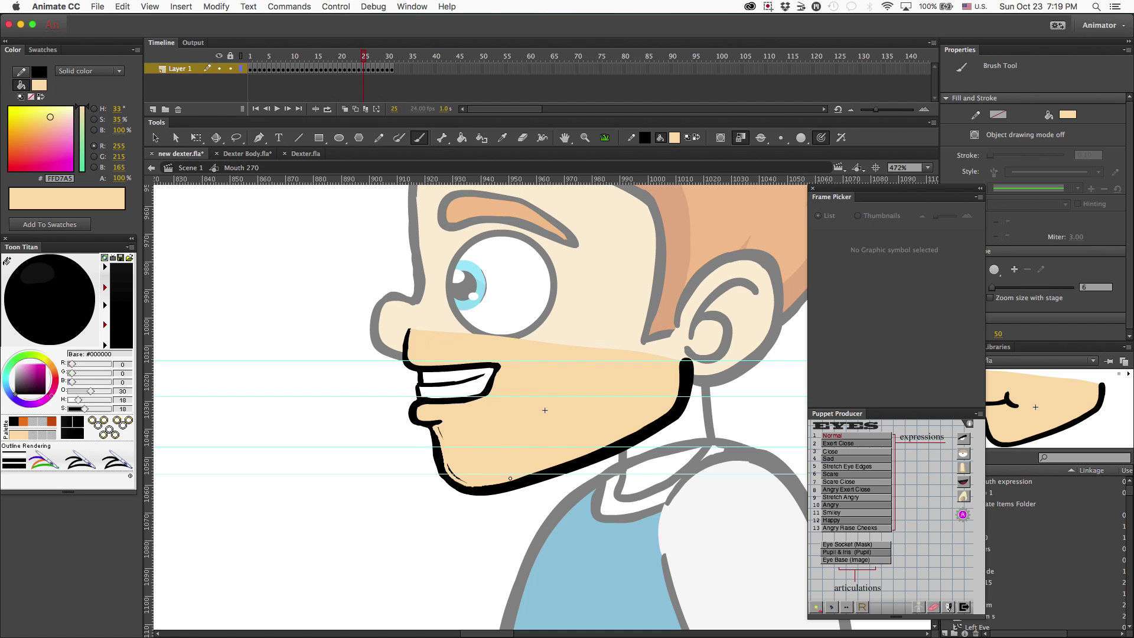
# Sample the outline colour below the lower lip on frame 25 for the brush and leave the profile mouth symbol
pyautogui.press('i')
pyautogui.click(432, 427)
pyautogui.press('b')
pyautogui.press('super+minus')
pyautogui.press('super+minus')
pyautogui.press('v')
pyautogui.doubleClick(424, 455)
# Open the three-quarter character's mouth symbol, brush detail on its bared teeth, and return to Scene 1
pyautogui.press('super+equal')
pyautogui.moveTo(689, 384); pyautogui.dragTo(417, 412)
pyautogui.doubleClick(601, 404)
pyautogui.press('b')
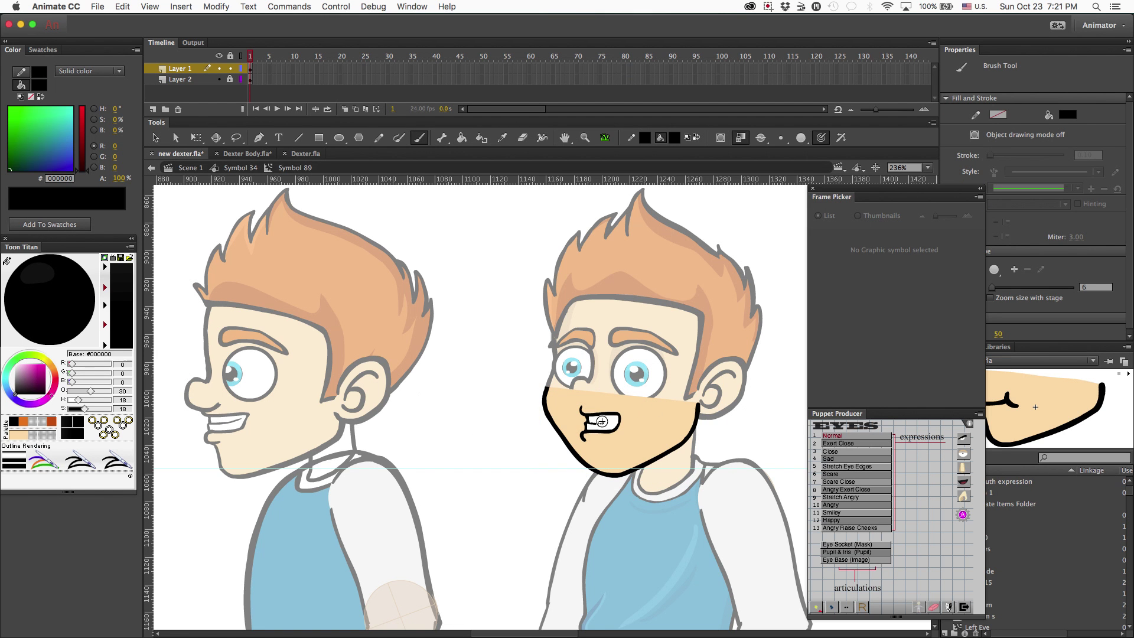
pyautogui.moveTo(602, 421); pyautogui.dragTo(619, 417)
pyautogui.press('v')
pyautogui.doubleClick(544, 513)
pyautogui.doubleClick(544, 514)
# Set the three-quarter and profile mouths to frame 26 and open the profile mouth symbol
pyautogui.click(866, 308)
pyautogui.doubleClick(260, 440)
pyautogui.doubleClick(485, 472)
pyautogui.click(862, 308)
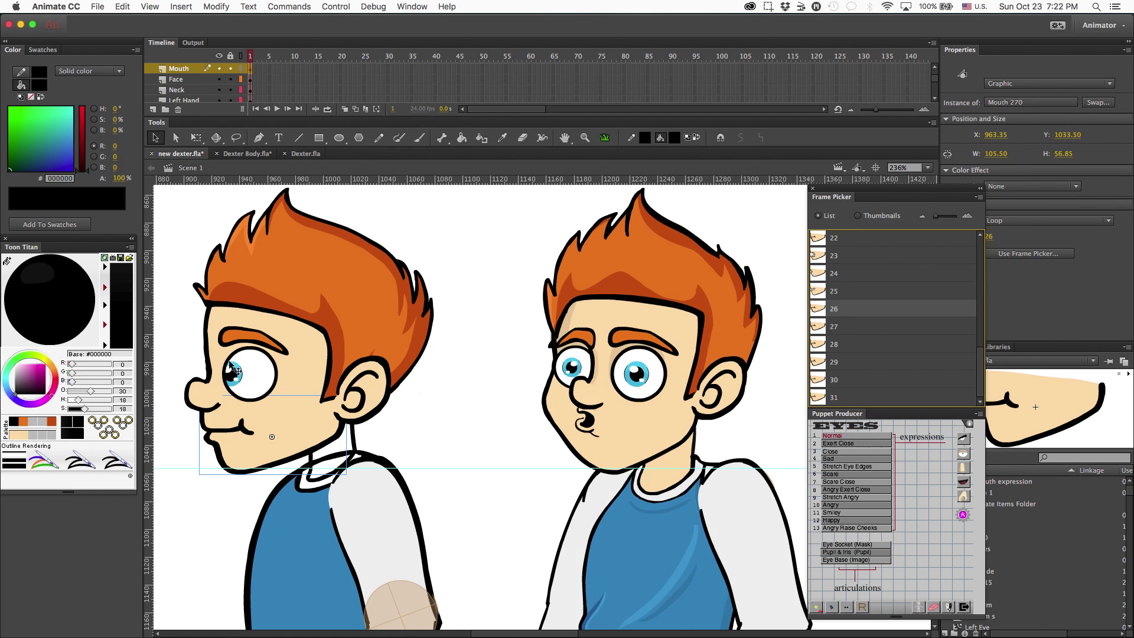
pyautogui.doubleClick(221, 416)
# Brush small puckered lips in black on frame 26 and draw the contour from the nose down to the chin
pyautogui.press('b')
pyautogui.press('cmd+z')
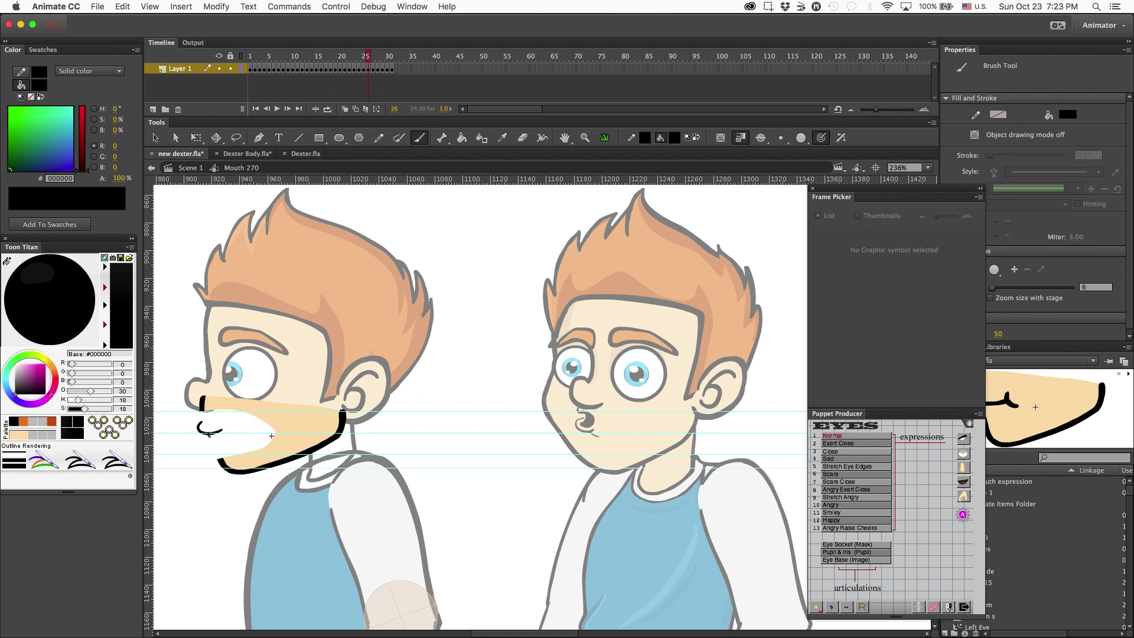
pyautogui.moveTo(210, 419); pyautogui.dragTo(207, 431)
pyautogui.press('cmd+=')
pyautogui.press('e')
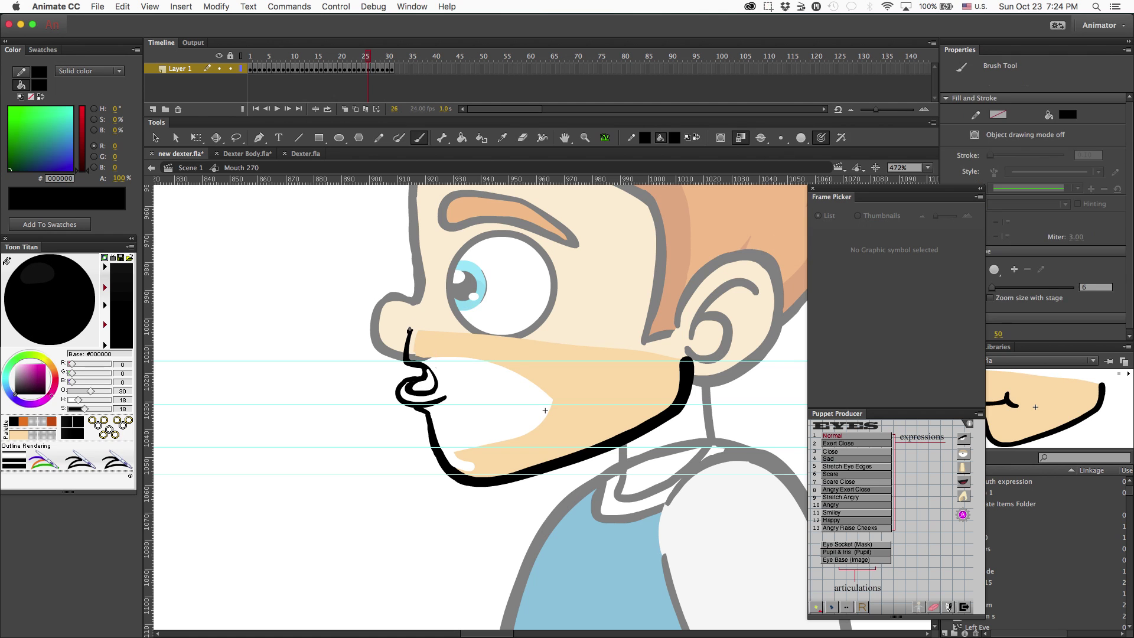
pyautogui.press('b')
pyautogui.moveTo(417, 378)
pyautogui.mouseDown()
pyautogui.moveTo(399, 395)
pyautogui.moveTo(407, 376)
pyautogui.moveTo(406, 405)
pyautogui.moveTo(394, 402)
pyautogui.mouseUp()
# Shape the puckered lips and small mouth opening on frame 26 by alternating between eraser and brush
pyautogui.press('e')
pyautogui.press('b')
pyautogui.press('e')
pyautogui.press('b')
pyautogui.press('e')
pyautogui.press('b')
pyautogui.press('super+z')
pyautogui.press('super+minus')
pyautogui.press('super+equal')
pyautogui.press('e')
pyautogui.press('b')
pyautogui.press('e')
pyautogui.press('b')
pyautogui.press('e')
pyautogui.press('b')
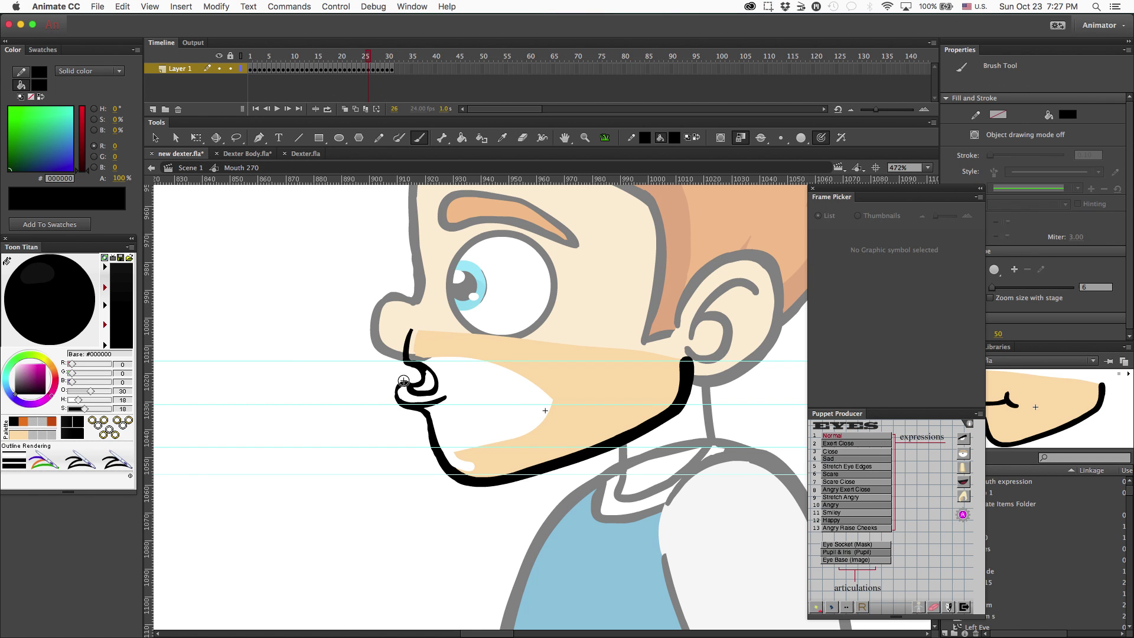
# Fill the area behind the puckered mouth on frame 26 with sampled skin colour and touch up the line beneath the nose
pyautogui.press('super+minus')
pyautogui.press('super+minus')
pyautogui.press('super+equal')
pyautogui.press('e')
pyautogui.press('i')
pyautogui.click(204, 408)
pyautogui.click(210, 429)
pyautogui.press('b')
pyautogui.press('i')
pyautogui.click(183, 408)
pyautogui.press('b')
# Clean the lip edges on frame 26 with eraser and brush, then leave and reopen the profile mouth symbol
pyautogui.press('e')
pyautogui.press('b')
pyautogui.press('e')
pyautogui.press('b')
pyautogui.press('v')
pyautogui.doubleClick(448, 496)
pyautogui.doubleClick(260, 437)
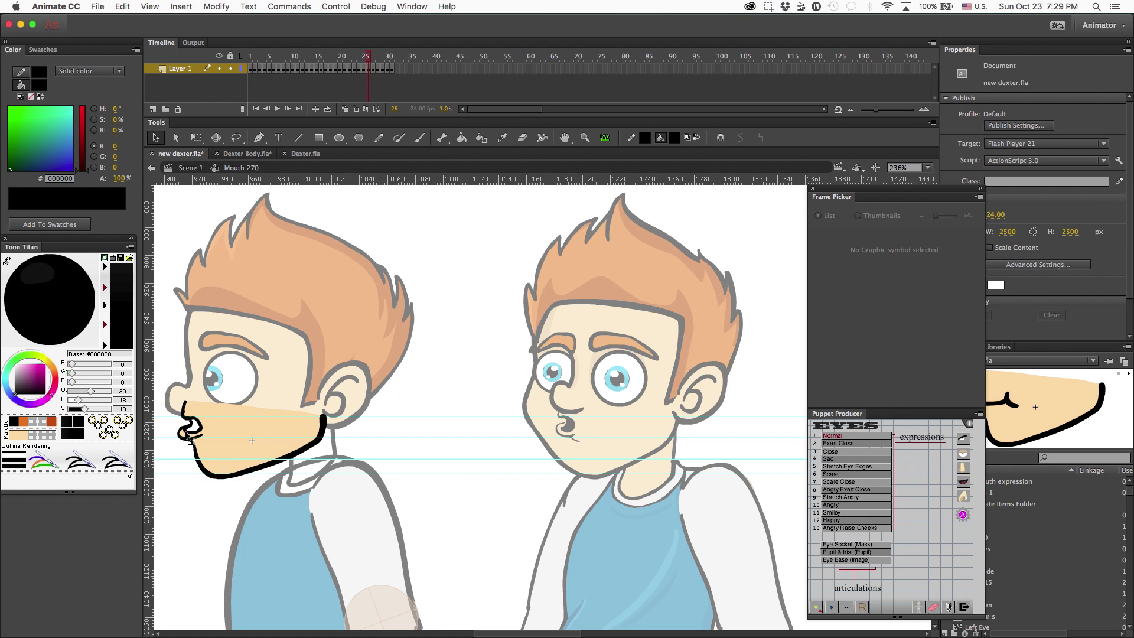
# Trim the front of the lower lip on frame 26 with the eraser and clean the line under the nose
pyautogui.press('e')
pyautogui.moveTo(179, 428); pyautogui.dragTo(179, 438)
pyautogui.press('b')
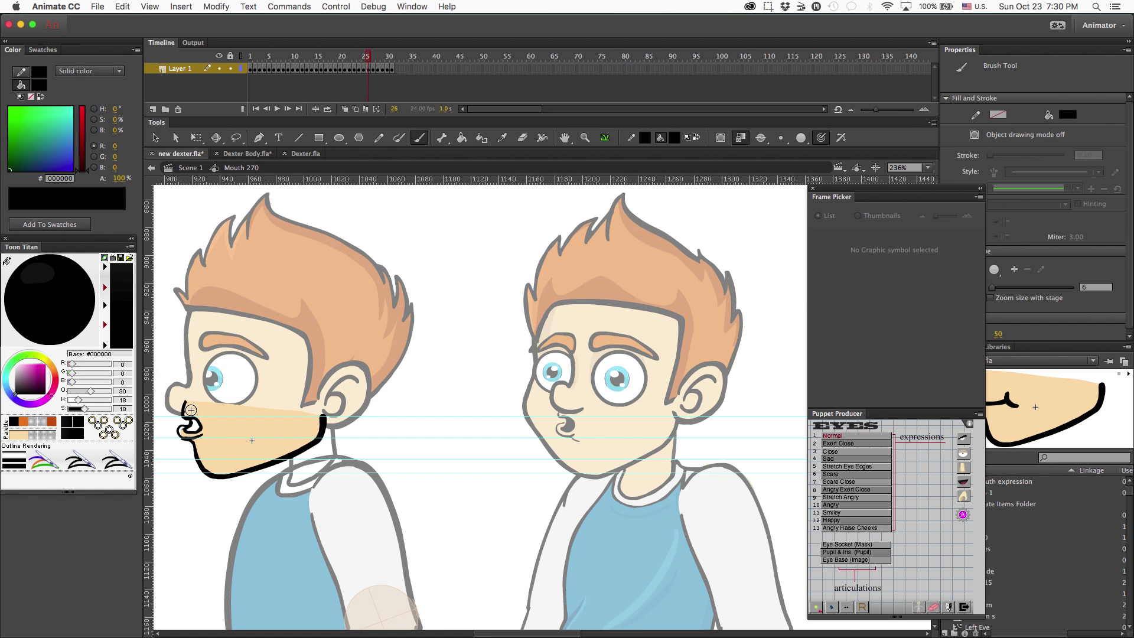
pyautogui.press('super+equal')
pyautogui.press('e')
pyautogui.click(436, 355)
pyautogui.press('b')
# Touch up the lips on frame 26 with a sampled colour and rotate the selected mouth area slightly
pyautogui.press('v')
pyautogui.doubleClick(360, 408)
pyautogui.doubleClick(423, 368)
pyautogui.press('b')
pyautogui.press('i')
pyautogui.click(440, 378)
pyautogui.press('b')
pyautogui.press('super+minus')
pyautogui.press('super+minus')
pyautogui.press('super+minus')
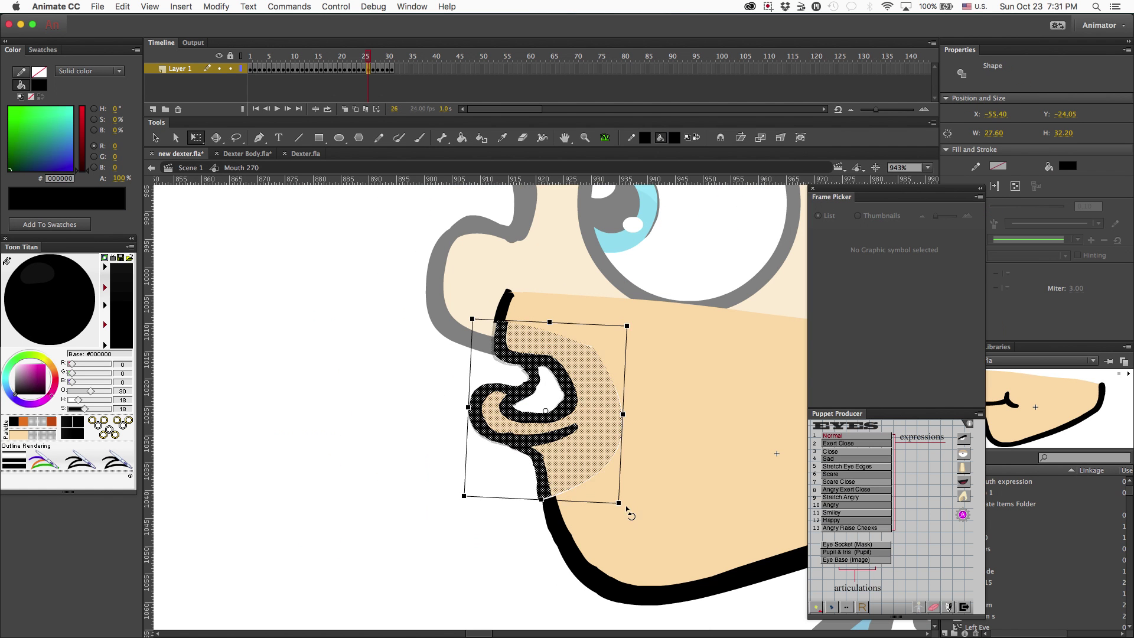
# Smooth the rotated mouth's outline on frame 26 with the eraser and brush, sampling a colour beside the lips
pyautogui.press('e')
pyautogui.click(762, 141)
pyautogui.press('b')
pyautogui.press('e')
pyautogui.moveTo(416, 333)
pyautogui.mouseDown()
pyautogui.moveTo(409, 353)
pyautogui.moveTo(458, 421)
pyautogui.mouseUp()
pyautogui.press('b')
pyautogui.press('i')
pyautogui.click(449, 378)
# Brush a wide rounded open mouth with lower lip on frame 27 and fill the gap behind it with skin colour
pyautogui.press('e')
pyautogui.press('b')
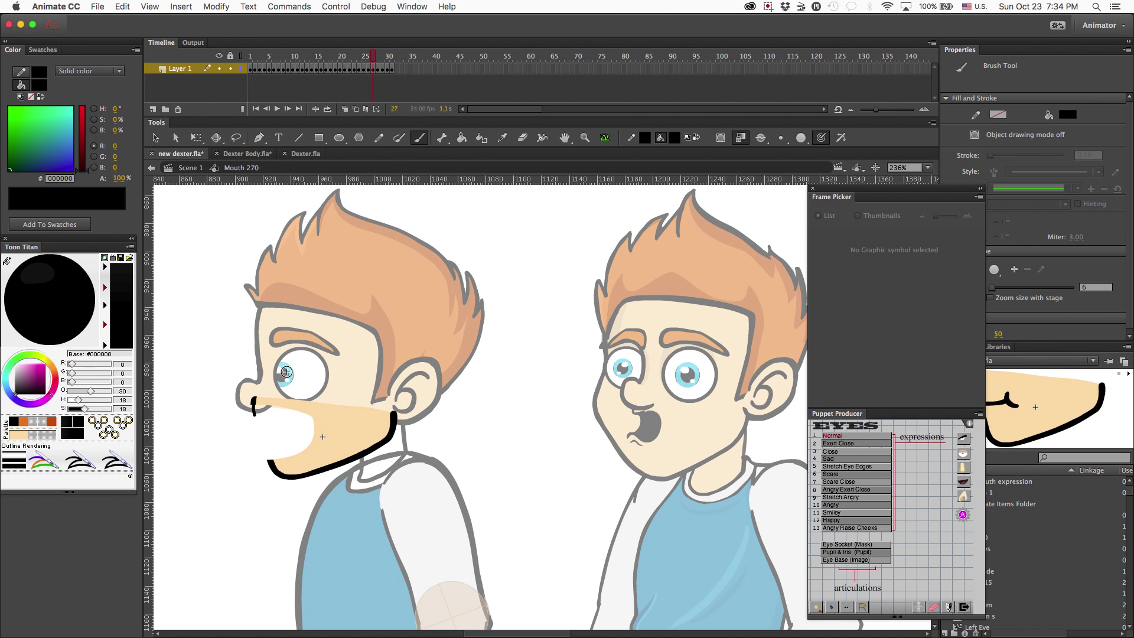
pyautogui.moveTo(254, 402); pyautogui.dragTo(251, 455)
pyautogui.press('super+z')
pyautogui.moveTo(254, 417); pyautogui.dragTo(272, 470)
pyautogui.press('e')
pyautogui.press('b')
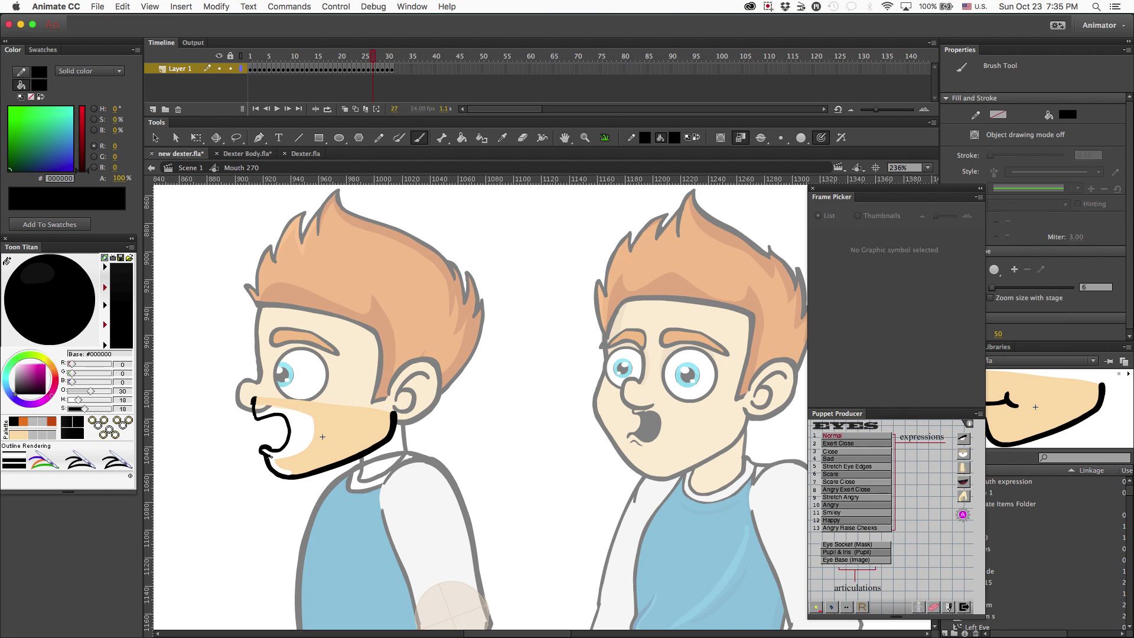
pyautogui.click(304, 436)
pyautogui.doubleClick(543, 437)
# Set both characters' mouths to frame 28 and open the profile mouth symbol for editing
pyautogui.click(676, 435)
pyautogui.click(321, 434)
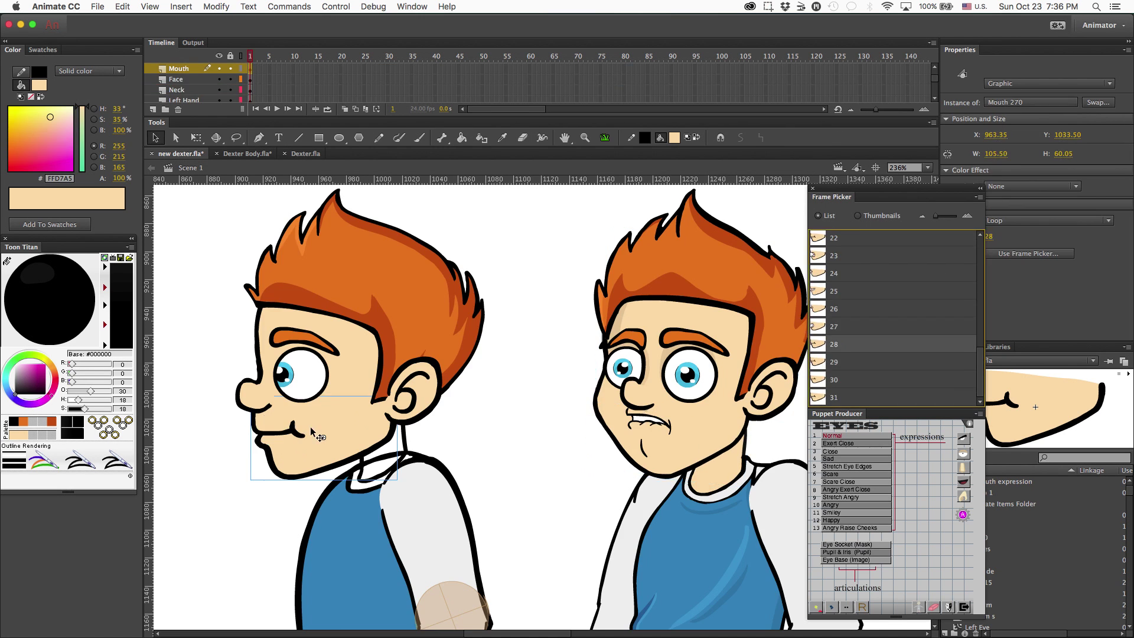
pyautogui.doubleClick(320, 434)
# Brush the upper lip, front teeth edge and lower lip of the grimacing mouth on frame 28
pyautogui.moveTo(255, 410); pyautogui.dragTo(296, 426)
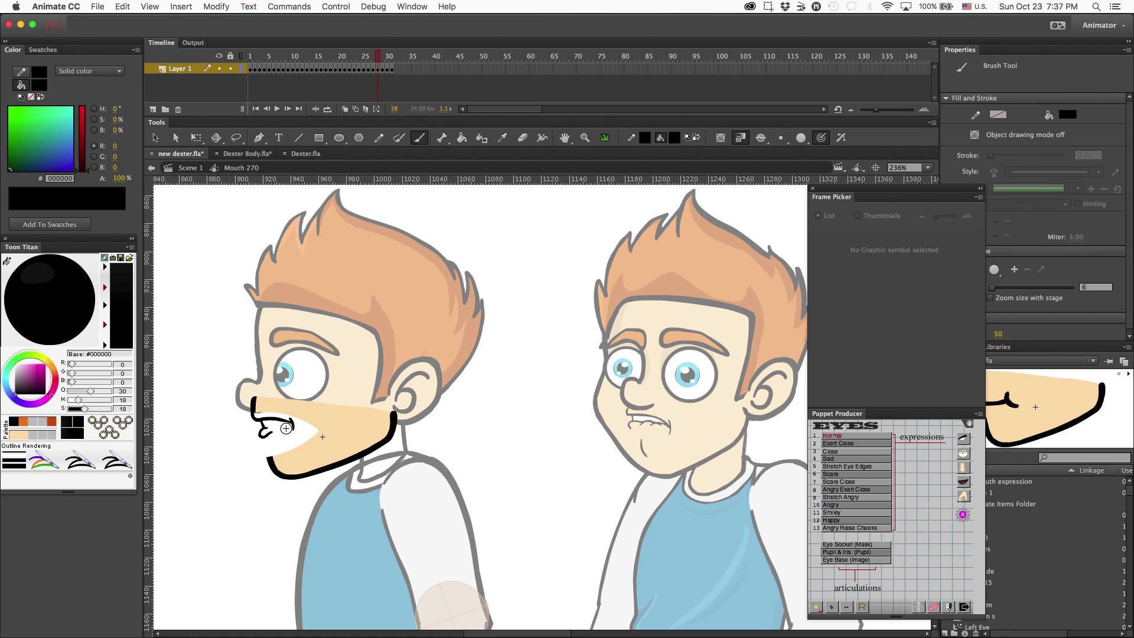
pyautogui.press('i')
pyautogui.click(310, 420)
pyautogui.press('b')
pyautogui.moveTo(299, 419); pyautogui.dragTo(259, 413)
pyautogui.moveTo(270, 435)
pyautogui.mouseDown()
pyautogui.moveTo(301, 433)
pyautogui.moveTo(278, 440)
pyautogui.mouseUp()
pyautogui.click(272, 402)
# Sample a colour at the mouth on frame 28 and undo the last four changes
pyautogui.press('i')
pyautogui.click(271, 419)
pyautogui.press('b')
pyautogui.press('super+z')
pyautogui.press('super+z')
pyautogui.press('super+z')
pyautogui.press('super+z')
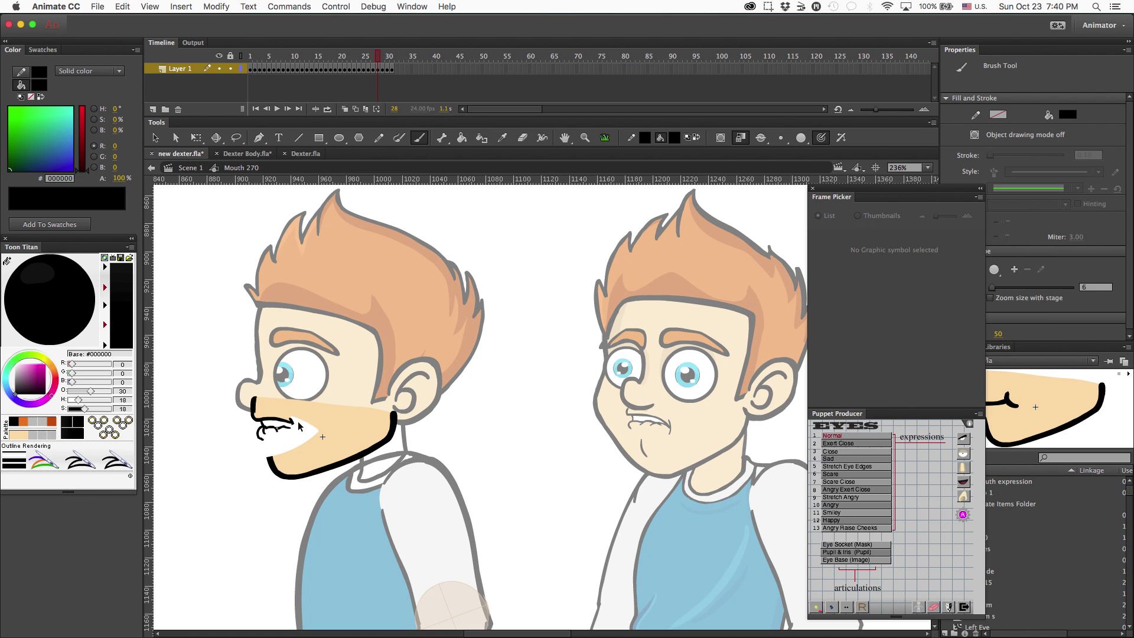
# Draw the lower lip and contour to the chin on frame 28, erase rough edges, and fill the gap with skin colour
pyautogui.press('e')
pyautogui.press('b')
pyautogui.moveTo(260, 437); pyautogui.dragTo(273, 459)
pyautogui.press('e')
pyautogui.press('b')
pyautogui.press('e')
pyautogui.moveTo(266, 442); pyautogui.dragTo(274, 475)
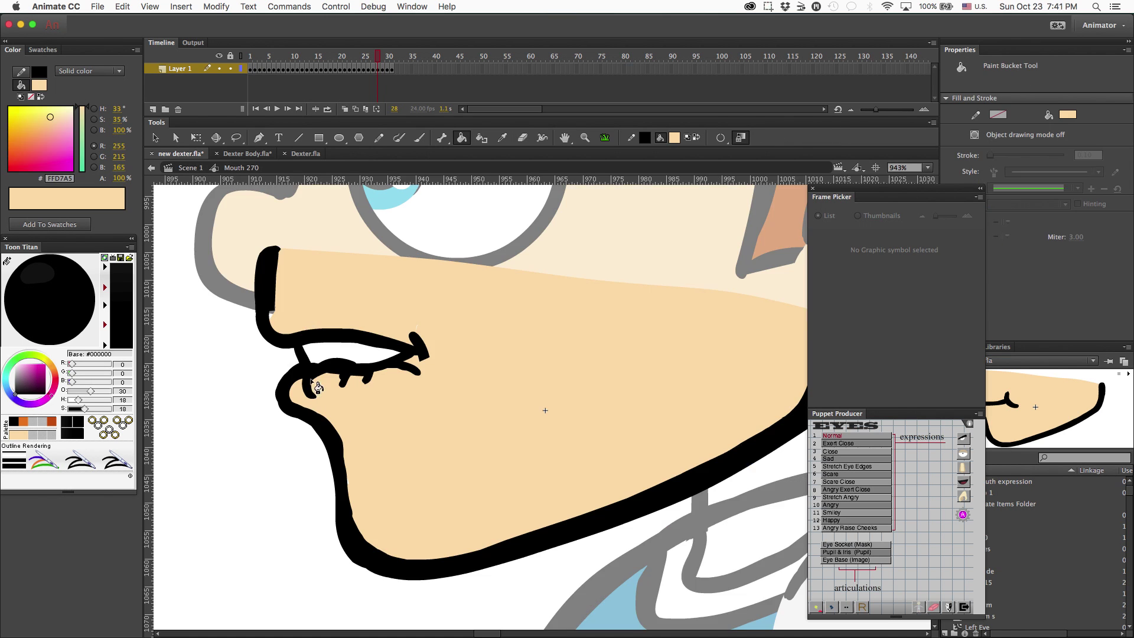
# Trim the outlines below the nose and along the lower lip with skin colour on frame 28, and brush the mouth corner in black
pyautogui.press('b')
pyautogui.moveTo(270, 320); pyautogui.dragTo(275, 264)
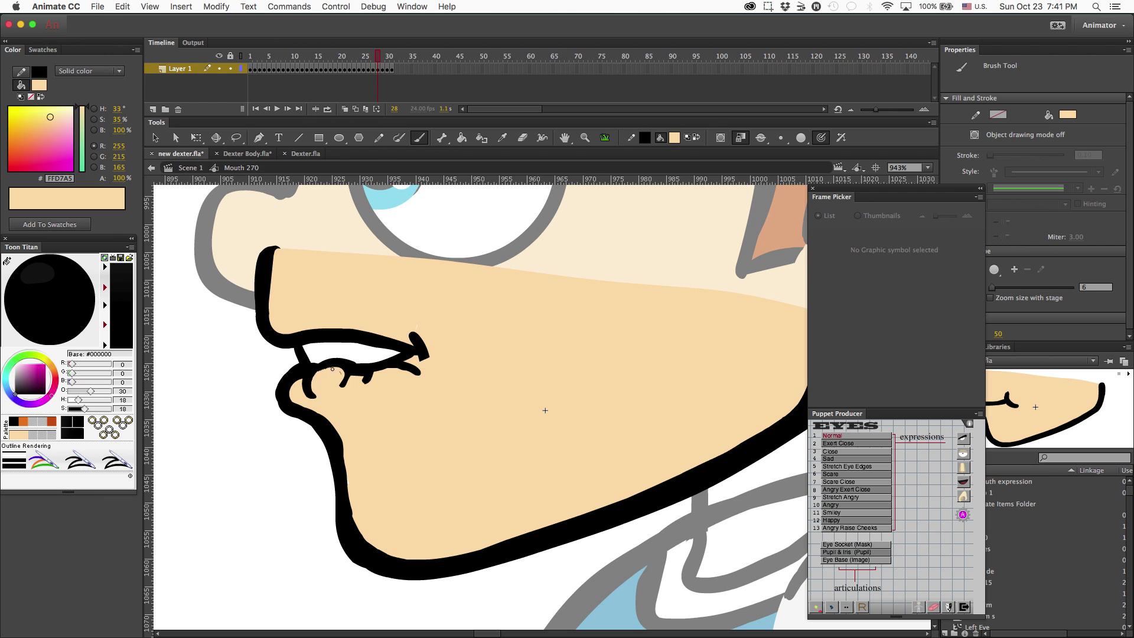
pyautogui.moveTo(307, 373)
pyautogui.mouseDown()
pyautogui.moveTo(372, 337)
pyautogui.moveTo(376, 372)
pyautogui.mouseUp()
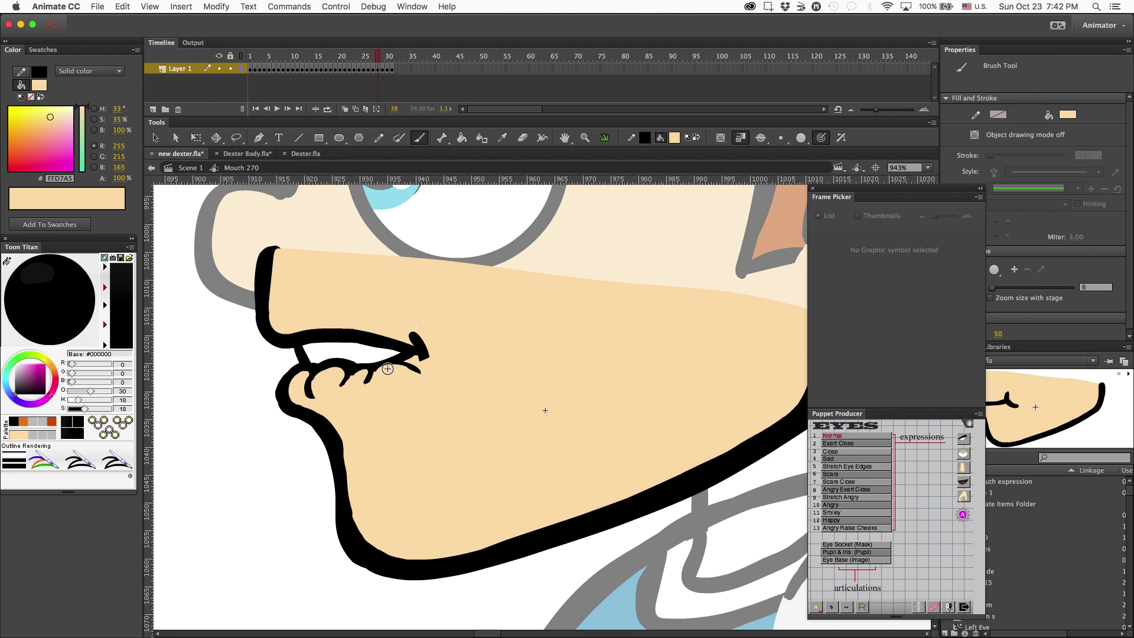
pyautogui.press('i')
pyautogui.click(417, 351)
pyautogui.press('b')
pyautogui.moveTo(409, 337); pyautogui.dragTo(428, 371)
pyautogui.press('i')
pyautogui.click(426, 387)
# Erase the rough edges along the lower lip on frame 28 and sample mouth colours for repainting
pyautogui.press('v')
pyautogui.press('super+minus')
pyautogui.press('super+minus')
pyautogui.press('super+minus')
pyautogui.press('super+equal')
pyautogui.press('super+equal')
pyautogui.press('super+equal')
pyautogui.press('e')
pyautogui.moveTo(314, 368)
pyautogui.mouseDown()
pyautogui.moveTo(297, 376)
pyautogui.moveTo(335, 361)
pyautogui.mouseUp()
pyautogui.press('i')
pyautogui.click(285, 386)
pyautogui.press('b')
pyautogui.press('e')
pyautogui.moveTo(315, 398)
pyautogui.mouseDown()
pyautogui.moveTo(307, 378)
pyautogui.moveTo(351, 370)
pyautogui.moveTo(341, 384)
pyautogui.mouseUp()
pyautogui.press('i')
pyautogui.click(324, 395)
pyautogui.press('b')
# Pick a palette colour and sample a face colour for brushing the mouth on frame 28
pyautogui.press('super+minus')
pyautogui.press('super+minus')
pyautogui.press('super+minus')
pyautogui.press('super+equal')
pyautogui.press('super+equal')
pyautogui.press('super+equal')
pyautogui.press('v')
pyautogui.click(354, 402)
pyautogui.click(228, 413)
pyautogui.click(33, 435)
pyautogui.press('b')
pyautogui.press('super+minus')
pyautogui.press('super+minus')
pyautogui.press('super+minus')
pyautogui.press('super+equal')
pyautogui.press('super+equal')
pyautogui.press('super+equal')
pyautogui.press('i')
pyautogui.click(418, 307)
pyautogui.press('b')
# Repaint the upper lip outline and teeth edge below the nose on frame 28 with sampled colours
pyautogui.press('super+equal')
pyautogui.press('super+equal')
pyautogui.press('super+minus')
pyautogui.press('super+minus')
pyautogui.press('super+minus')
pyautogui.press('i')
pyautogui.click(210, 425)
pyautogui.press('b')
pyautogui.moveTo(224, 427); pyautogui.dragTo(228, 440)
pyautogui.press('i')
pyautogui.click(235, 430)
pyautogui.press('b')
pyautogui.press('i')
pyautogui.click(222, 424)
pyautogui.press('b')
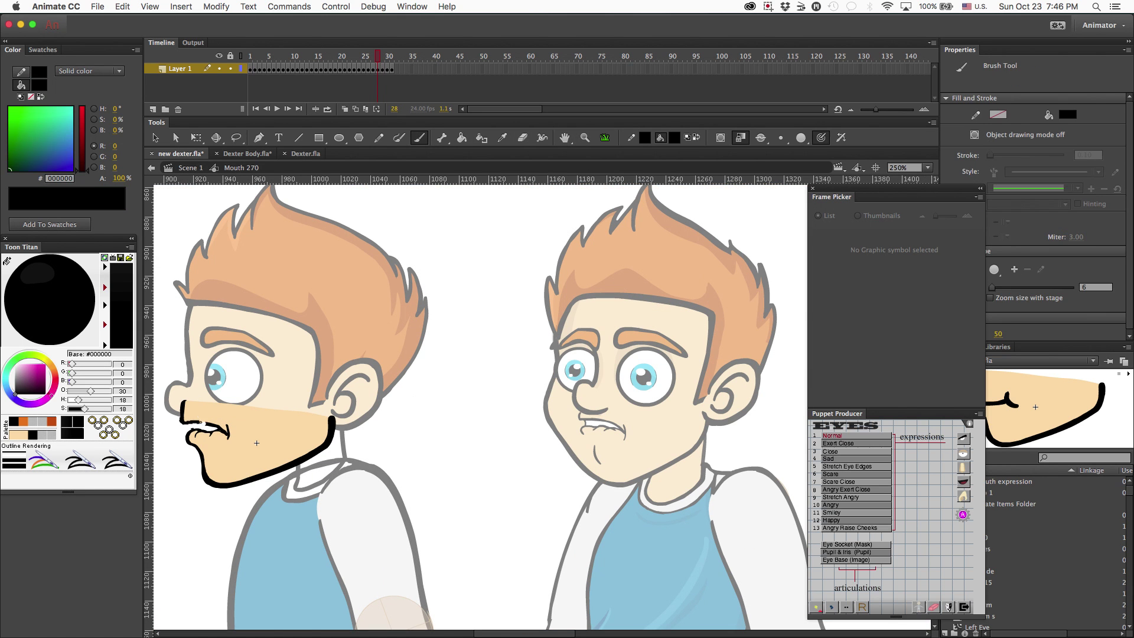
pyautogui.moveTo(181, 421); pyautogui.dragTo(216, 424)
# Erase and redraw the front chin contour on frame 28, and paint the gap behind it with skin colour
pyautogui.press('super+minus')
pyautogui.press('super+minus')
pyautogui.press('super+equal')
pyautogui.press('super+equal')
pyautogui.press('super+equal')
pyautogui.press('e')
pyautogui.press('super+minus')
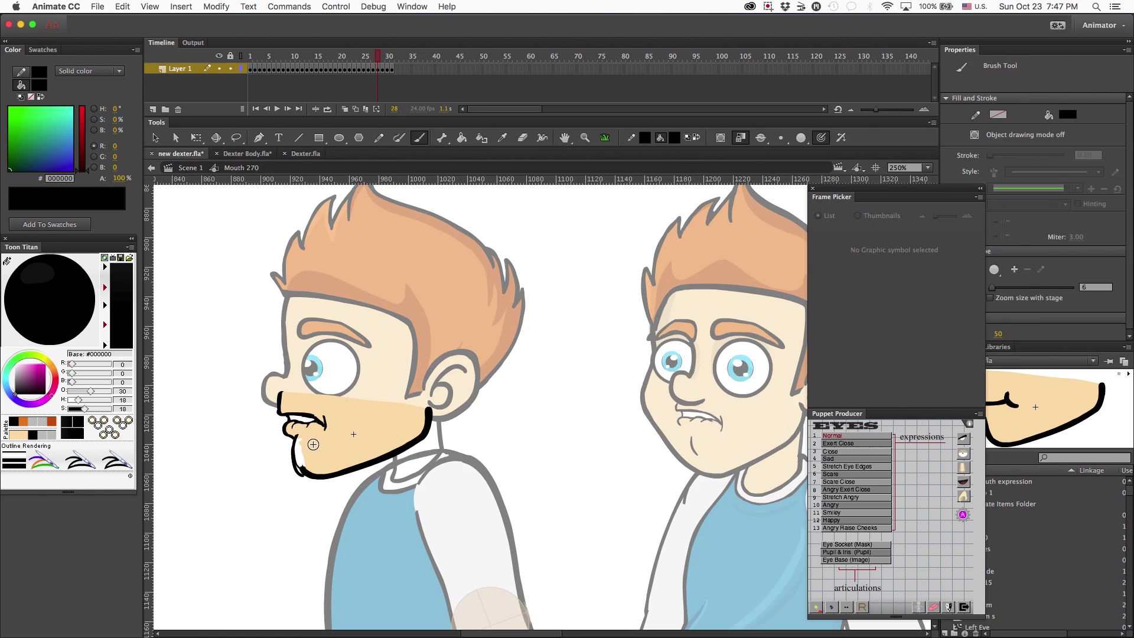
pyautogui.press('i')
pyautogui.click(327, 440)
pyautogui.press('b')
pyautogui.moveTo(298, 440); pyautogui.dragTo(304, 468)
pyautogui.press('i')
pyautogui.click(291, 416)
pyautogui.press('b')
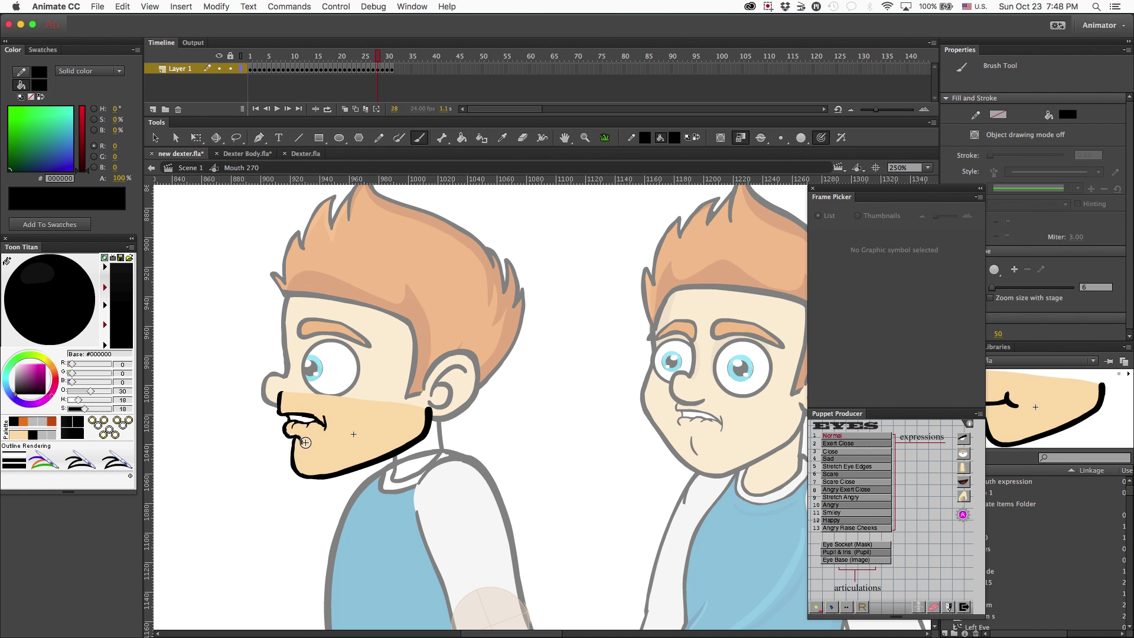
# Redraw the chin contour farther forward on frame 28, add a crease inside the chin, and fill the gap with skin colour
pyautogui.press('i')
pyautogui.click(313, 446)
pyautogui.press('b')
pyautogui.press('i')
pyautogui.click(296, 438)
pyautogui.press('b')
pyautogui.moveTo(297, 443)
pyautogui.mouseDown()
pyautogui.moveTo(300, 470)
pyautogui.moveTo(292, 465)
pyautogui.mouseUp()
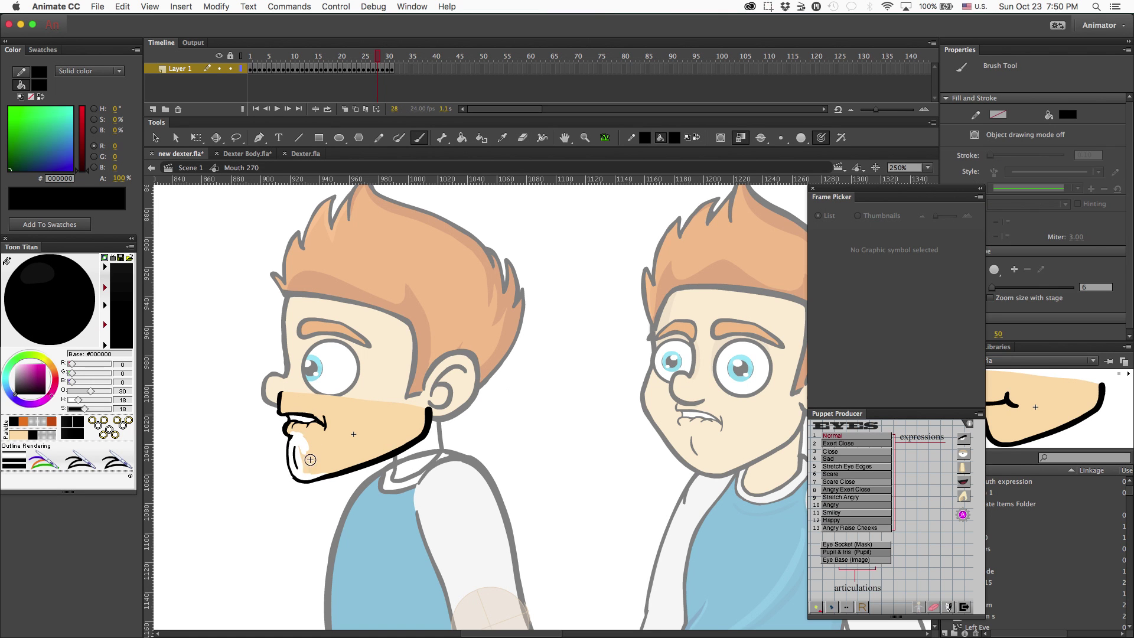
pyautogui.press('i')
pyautogui.click(311, 455)
pyautogui.press('b')
pyautogui.press('i')
pyautogui.click(290, 454)
pyautogui.press('b')
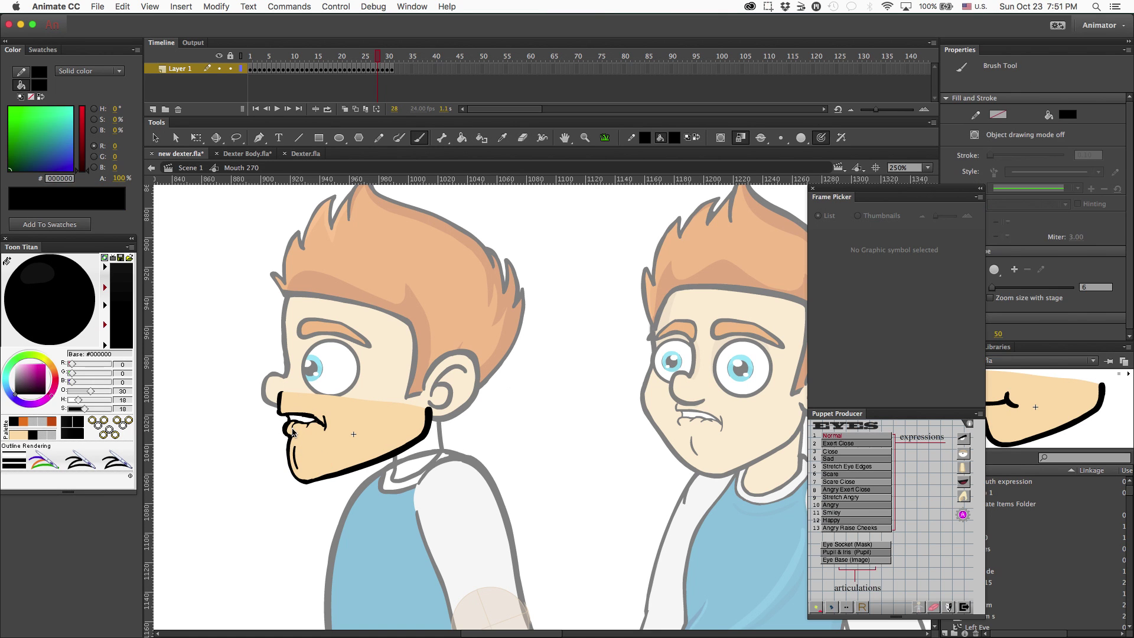
pyautogui.press('i')
pyautogui.click(298, 443)
pyautogui.press('b')
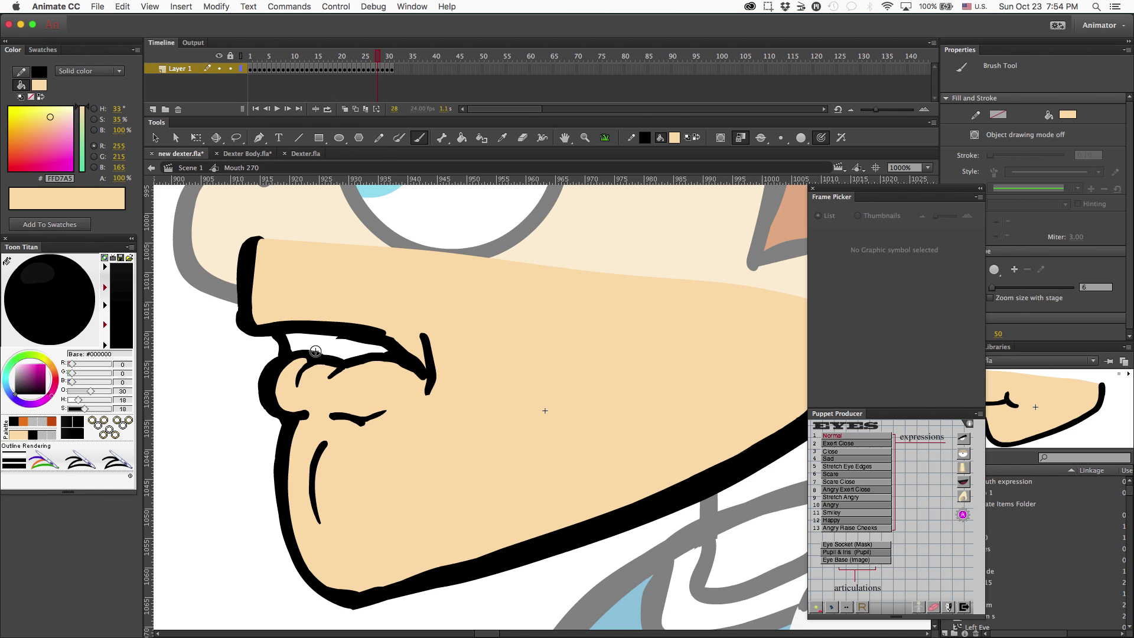
# Lasso the rough upper lip outline near the mouth corner on frame 28 and smooth it
pyautogui.press('v')
pyautogui.moveTo(371, 349); pyautogui.dragTo(432, 378)
pyautogui.press('b')
pyautogui.press('l')
pyautogui.moveTo(335, 377); pyautogui.dragTo(432, 381)
pyautogui.click(246, 497)
pyautogui.press('v')
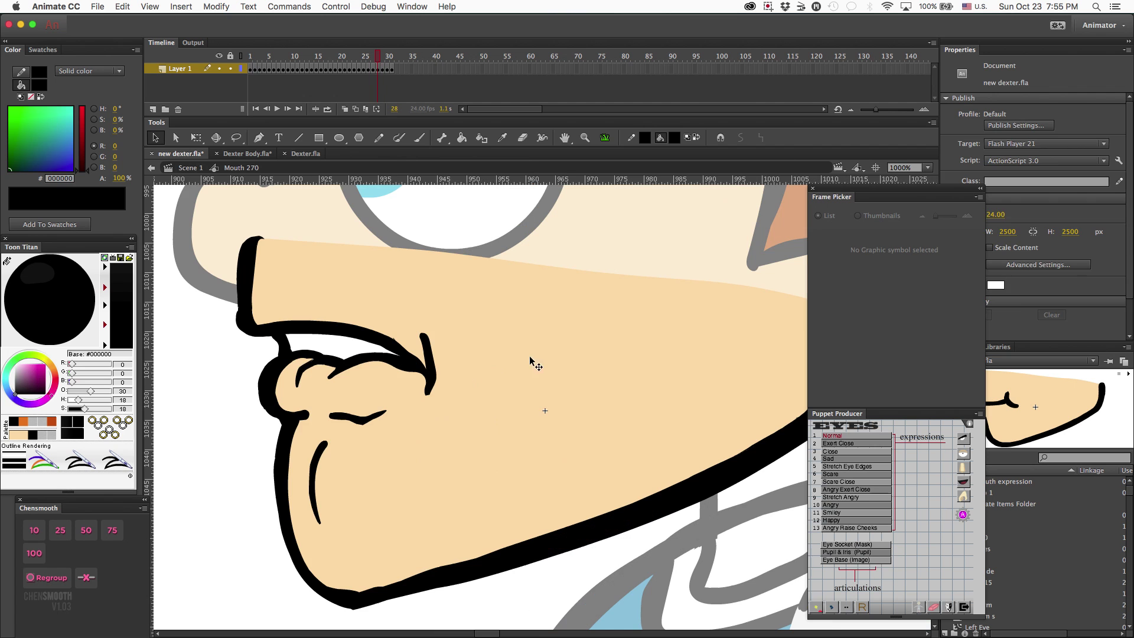
# Sample white from the teeth and brush along the front teeth edge on frame 28
pyautogui.press('b')
pyautogui.press('i')
pyautogui.click(303, 344)
pyautogui.press('b')
pyautogui.moveTo(307, 351); pyautogui.dragTo(294, 352)
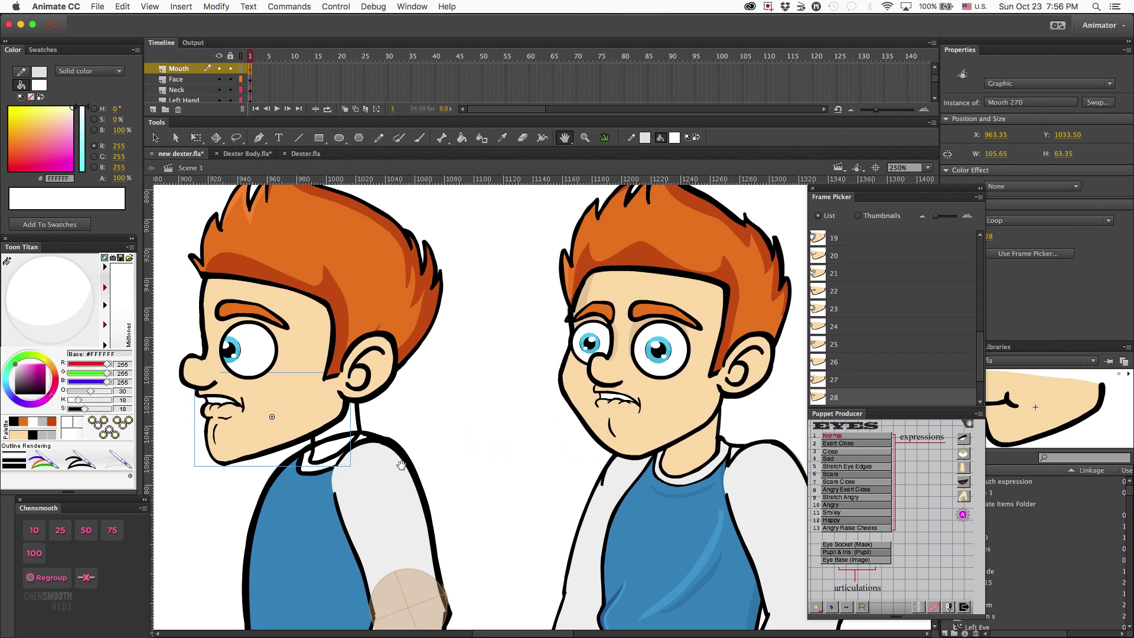
# Switch both mouths to frame 29 and brush the profile mouth's upper lip and teeth outline in black
pyautogui.click(830, 398)
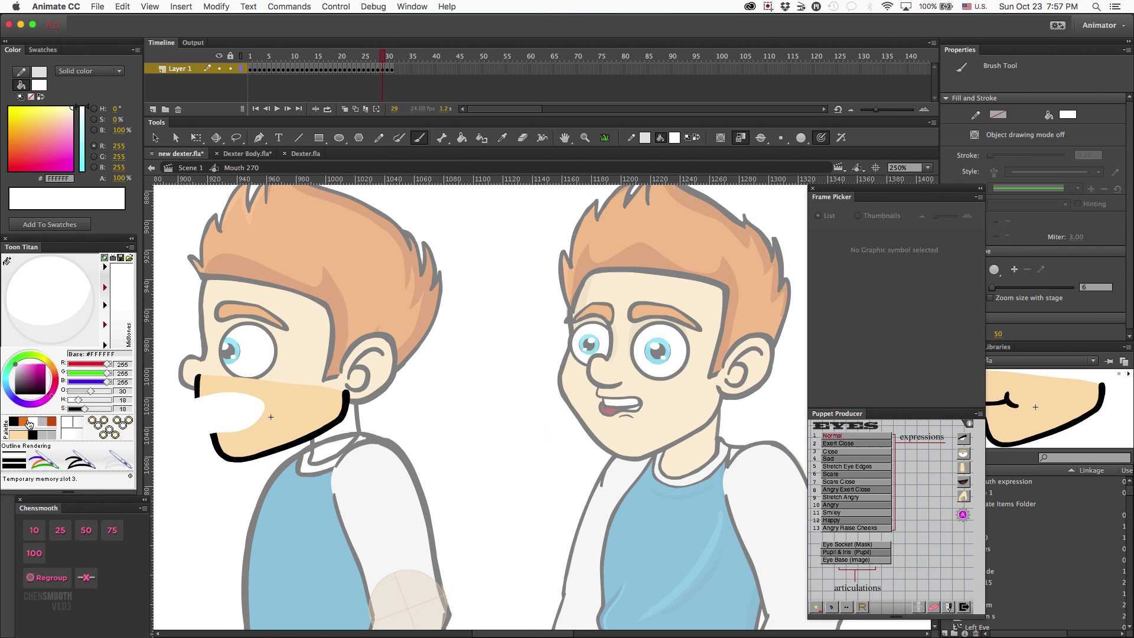
pyautogui.press('i')
pyautogui.click(198, 387)
pyautogui.press('b')
pyautogui.moveTo(242, 399)
pyautogui.mouseDown()
pyautogui.moveTo(199, 399)
pyautogui.moveTo(239, 401)
pyautogui.moveTo(204, 423)
pyautogui.mouseUp()
pyautogui.press('super+z')
pyautogui.press('b')
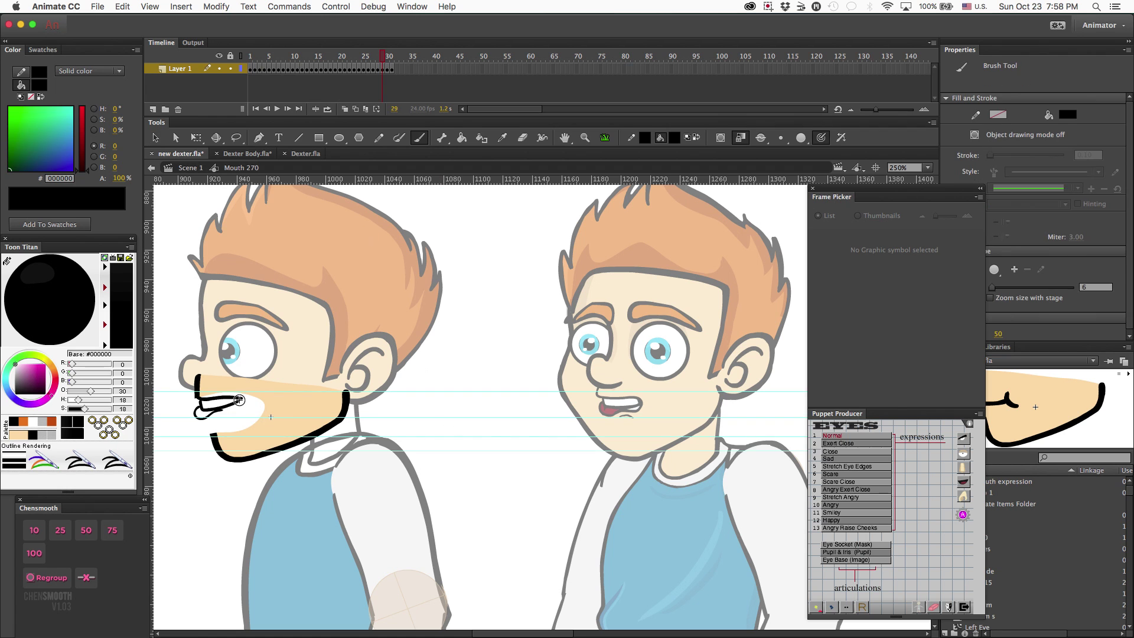
# Draw the lower lip down to the chin on frame 29 and fill the surrounding gap with skin colour
pyautogui.moveTo(242, 400)
pyautogui.mouseDown()
pyautogui.moveTo(213, 409)
pyautogui.moveTo(211, 451)
pyautogui.mouseUp()
pyautogui.press('i')
pyautogui.click(236, 440)
pyautogui.click(248, 416)
pyautogui.press('b')
pyautogui.press('i')
pyautogui.click(212, 434)
pyautogui.press('b')
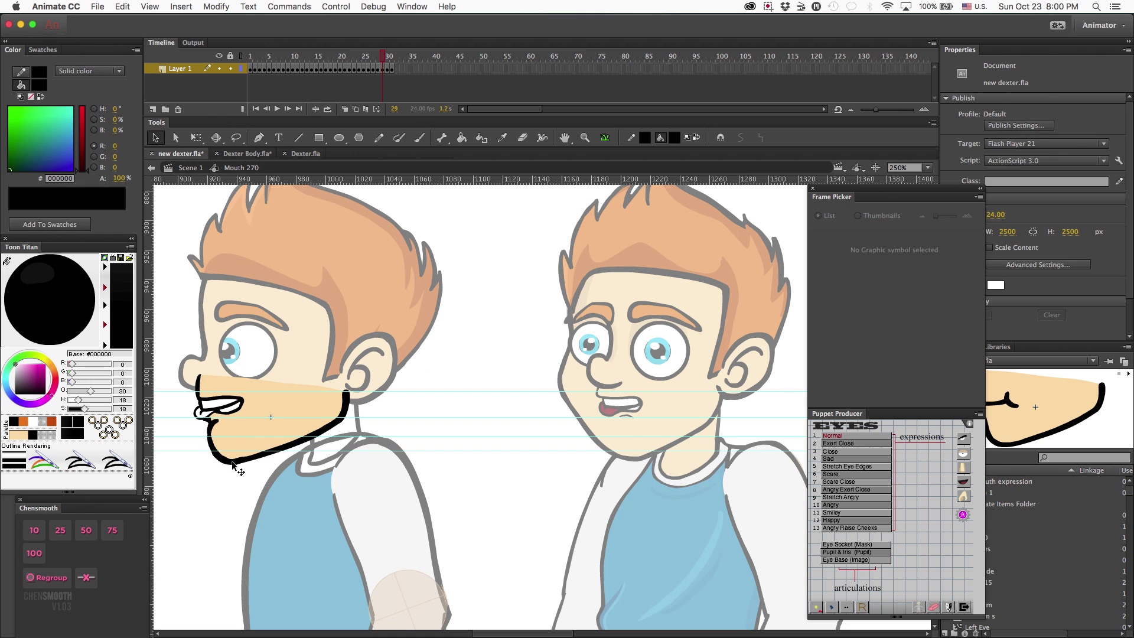
# Undo the last change on frame 29 and brush the line across the open mouth
pyautogui.press('e')
pyautogui.press('b')
pyautogui.press('super+z')
pyautogui.moveTo(203, 410); pyautogui.dragTo(239, 406)
# Erase the rough lip and chin edges on frame 29 and touch up the lower lip with a sampled colour
pyautogui.press('z')
pyautogui.moveTo(253, 388); pyautogui.dragTo(206, 424)
pyautogui.press('e')
pyautogui.moveTo(544, 450); pyautogui.dragTo(437, 442)
pyautogui.moveTo(607, 362); pyautogui.dragTo(619, 387)
pyautogui.moveTo(362, 582); pyautogui.dragTo(324, 527)
pyautogui.press('i')
pyautogui.click(415, 477)
pyautogui.press('b')
pyautogui.moveTo(381, 499); pyautogui.dragTo(450, 520)
pyautogui.press('i')
pyautogui.click(298, 394)
pyautogui.press('b')
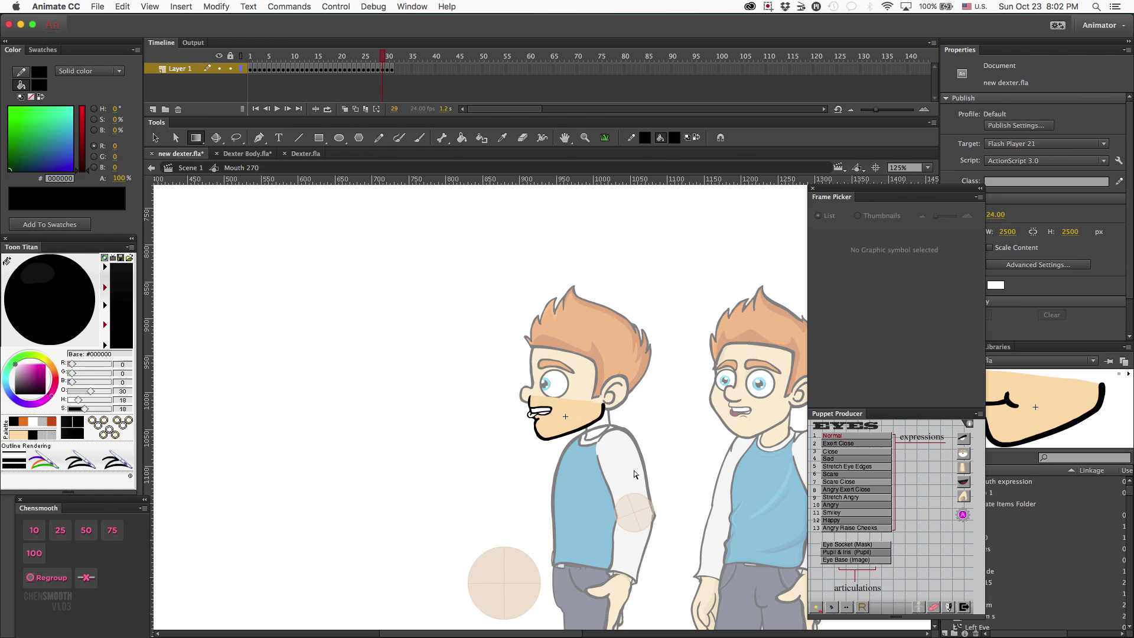
# Switch both mouths to frame 30, draw the profile's open lips in black, and fill around them with skin colour
pyautogui.click(823, 391)
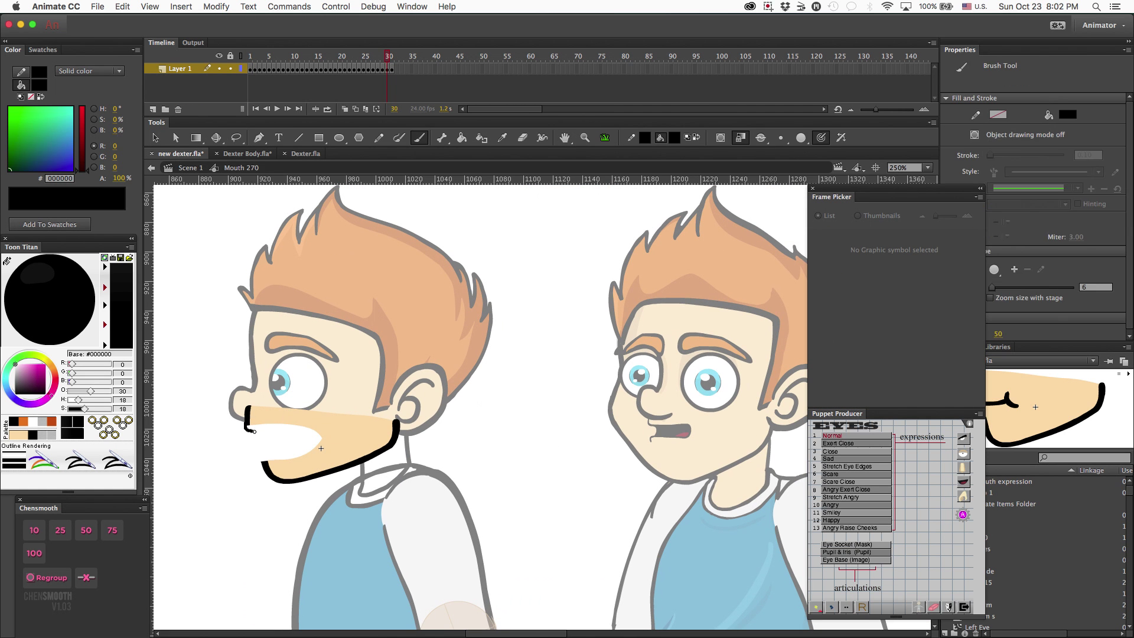
pyautogui.moveTo(247, 421)
pyautogui.mouseDown()
pyautogui.moveTo(281, 437)
pyautogui.moveTo(261, 458)
pyautogui.moveTo(298, 425)
pyautogui.moveTo(256, 440)
pyautogui.moveTo(286, 445)
pyautogui.mouseUp()
pyautogui.press('e')
pyautogui.press('b')
pyautogui.press('e')
pyautogui.press('b')
pyautogui.press('i')
pyautogui.click(340, 438)
pyautogui.click(307, 439)
# Place horizontal guides at the chin and lower lip, and resize the profile's drawn mouth on frame 30 with Free Transform
pyautogui.press('v')
pyautogui.moveTo(460, 180); pyautogui.dragTo(461, 482)
pyautogui.moveTo(295, 180); pyautogui.dragTo(296, 442)
pyautogui.moveTo(233, 419)
pyautogui.mouseDown()
pyautogui.moveTo(300, 461)
pyautogui.moveTo(272, 449)
pyautogui.moveTo(272, 413)
pyautogui.mouseUp()
pyautogui.press('q')
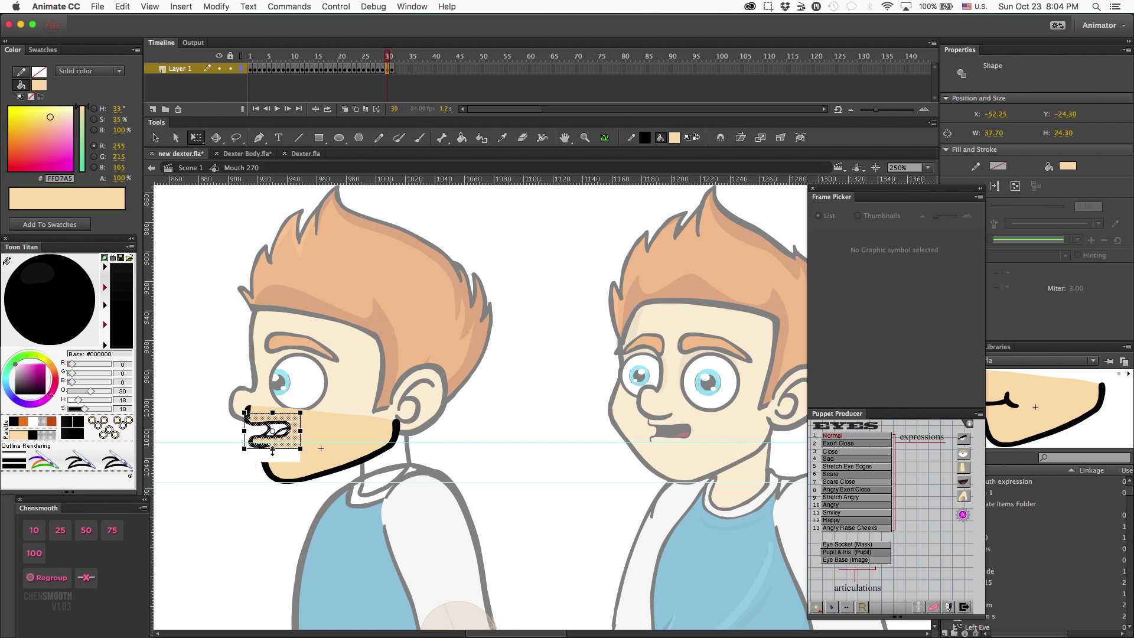
pyautogui.click(251, 459)
# Fill the gap below the resized mouth on frame 30 with sampled skin colour and clean up the lip outline edges
pyautogui.press('b')
pyautogui.press('i')
pyautogui.click(266, 470)
pyautogui.press('b')
pyautogui.press('e')
pyautogui.moveTo(260, 452)
pyautogui.mouseDown()
pyautogui.moveTo(264, 471)
pyautogui.moveTo(243, 414)
pyautogui.moveTo(289, 427)
pyautogui.moveTo(252, 413)
pyautogui.mouseUp()
pyautogui.press('b')
pyautogui.press('i')
pyautogui.click(284, 469)
pyautogui.click(282, 457)
pyautogui.press('b')
# Reopen the profile mouth symbol and touch up the frame 30 lips and surrounding skin with sampled black and skin colours
pyautogui.press('v')
pyautogui.press('super+e')
pyautogui.doubleClick(284, 438)
pyautogui.press('q')
pyautogui.press('super+e')
pyautogui.doubleClick(272, 438)
pyautogui.press('b')
pyautogui.press('i')
pyautogui.click(247, 417)
pyautogui.press('b')
pyautogui.press('i')
pyautogui.click(284, 414)
pyautogui.press('b')
pyautogui.press('i')
pyautogui.click(247, 418)
pyautogui.press('b')
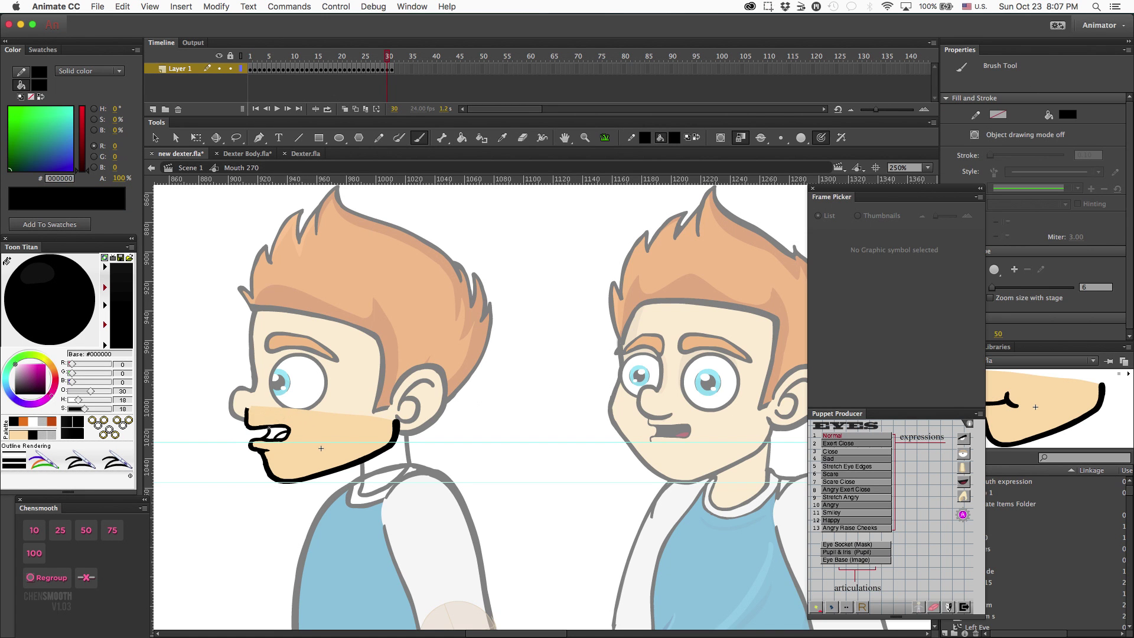
# Switch both mouths to frame 31, delete the profile's old mouth area, and brush the open lips in black
pyautogui.press('v')
pyautogui.press('super+e')
pyautogui.click(673, 433)
pyautogui.doubleClick(277, 438)
pyautogui.press('l')
pyautogui.press('Delete')
pyautogui.press('b')
pyautogui.moveTo(238, 421)
pyautogui.mouseDown()
pyautogui.moveTo(285, 433)
pyautogui.moveTo(366, 375)
pyautogui.moveTo(287, 431)
pyautogui.mouseUp()
pyautogui.moveTo(254, 449); pyautogui.dragTo(289, 445)
pyautogui.press('super+z')
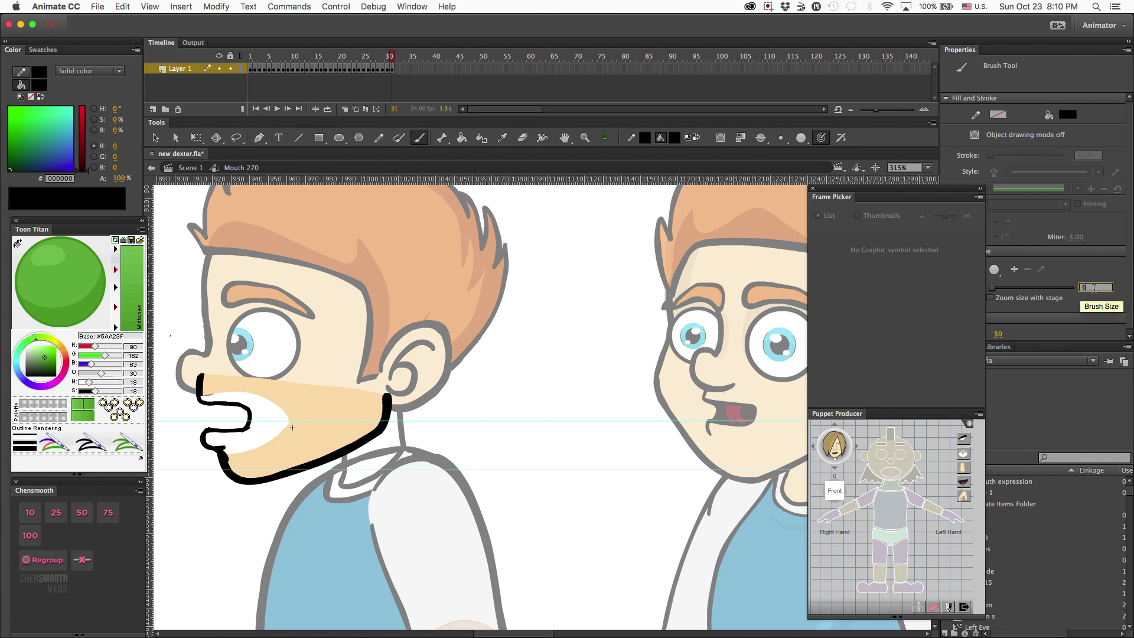
# Draw the teeth and tongue lines inside the open mouth on frame 31 with a size 8 brush, undoing stray strokes
pyautogui.moveTo(231, 405)
pyautogui.mouseDown()
pyautogui.moveTo(221, 427)
pyautogui.moveTo(247, 424)
pyautogui.moveTo(225, 418)
pyautogui.moveTo(224, 428)
pyautogui.mouseUp()
pyautogui.press('super+z')
pyautogui.press('e')
pyautogui.press('b')
pyautogui.press('super+z')
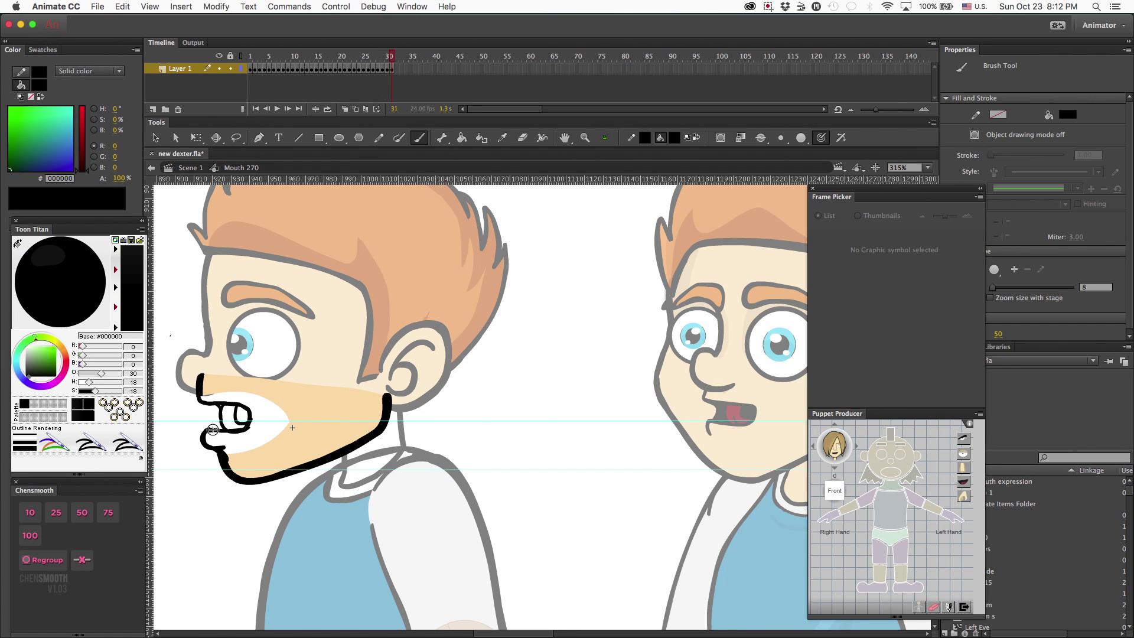
# Fill the white gap around the frame 31 mouth with the sampled skin colour
pyautogui.press('i')
pyautogui.click(245, 384)
pyautogui.click(266, 413)
pyautogui.press('b')
pyautogui.press('e')
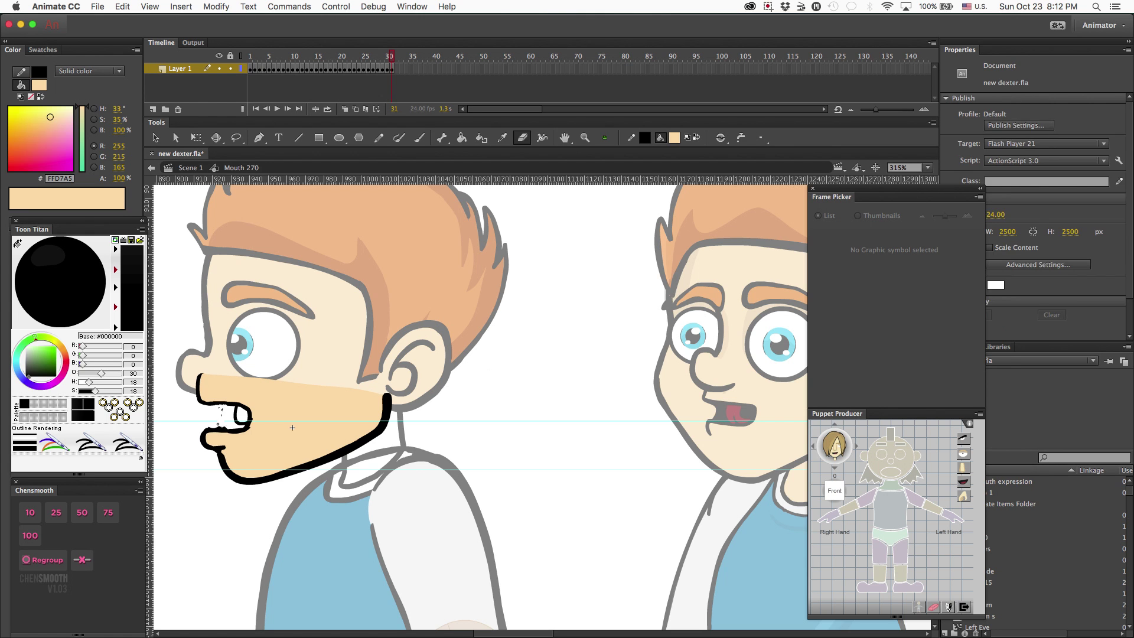
# Redraw the inner-mouth lines on frame 31 in sampled black and clean them up with the eraser
pyautogui.press('i')
pyautogui.click(230, 404)
pyautogui.press('b')
pyautogui.moveTo(221, 406)
pyautogui.mouseDown()
pyautogui.moveTo(224, 427)
pyautogui.moveTo(247, 422)
pyautogui.mouseUp()
pyautogui.press('e')
pyautogui.press('b')
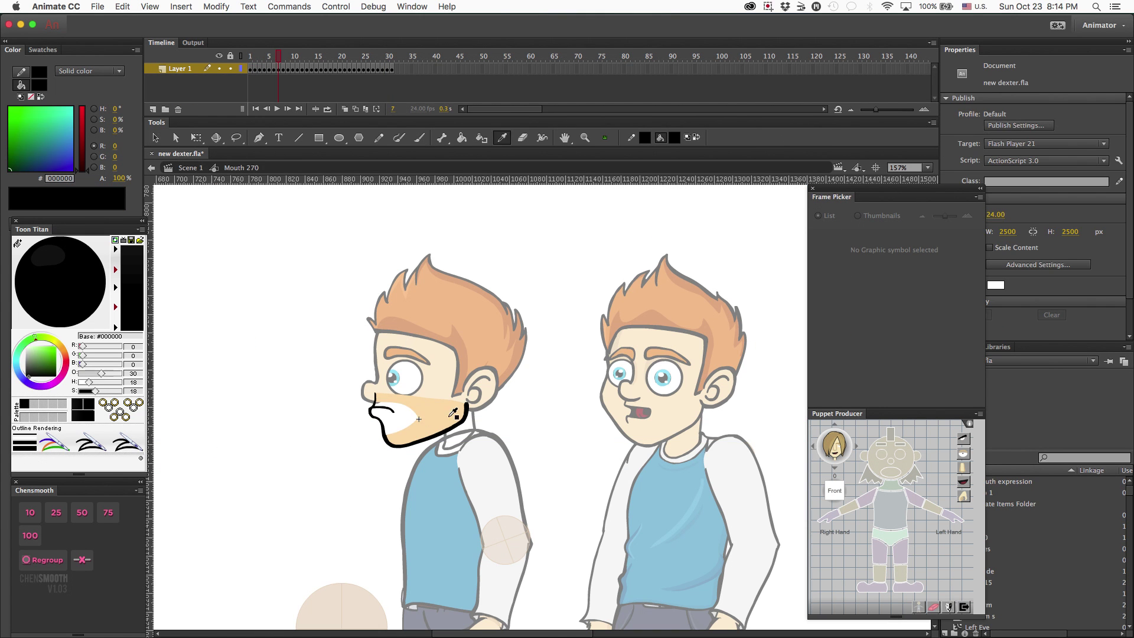
# Step through the profile mouth symbol's frames to review the drawn expressions
pyautogui.press('.')
pyautogui.press('.')
pyautogui.press('.')
pyautogui.press('.')
pyautogui.press('.')
pyautogui.press('.')
pyautogui.press('.')
pyautogui.press('.')
pyautogui.press('.')
pyautogui.press('.')
pyautogui.press('.')
pyautogui.press('.')
pyautogui.press('.')
pyautogui.press('.')
pyautogui.press('.')
pyautogui.press('.')
pyautogui.press('.')
pyautogui.press('.')
pyautogui.press('.')
pyautogui.press('.')
# Return to the main scene and compare expressions by choosing frames for the profile and three-quarter mouths
pyautogui.doubleClick(455, 295)
pyautogui.click(418, 419)
pyautogui.click(850, 306)
pyautogui.click(656, 426)
pyautogui.click(840, 247)
pyautogui.click(390, 416)
pyautogui.click(389, 416)
pyautogui.click(655, 426)
pyautogui.click(390, 416)
# Try sad, half-closed expression frames on both of the three-quarter character's eyes
pyautogui.click(662, 378)
pyautogui.click(838, 365)
pyautogui.click(618, 374)
pyautogui.scroll(-4, 838, 368)
pyautogui.click(840, 386)
pyautogui.click(666, 378)
pyautogui.click(840, 386)
pyautogui.scroll(-3, 839, 354)
pyautogui.click(840, 274)
pyautogui.click(619, 374)
pyautogui.click(840, 275)
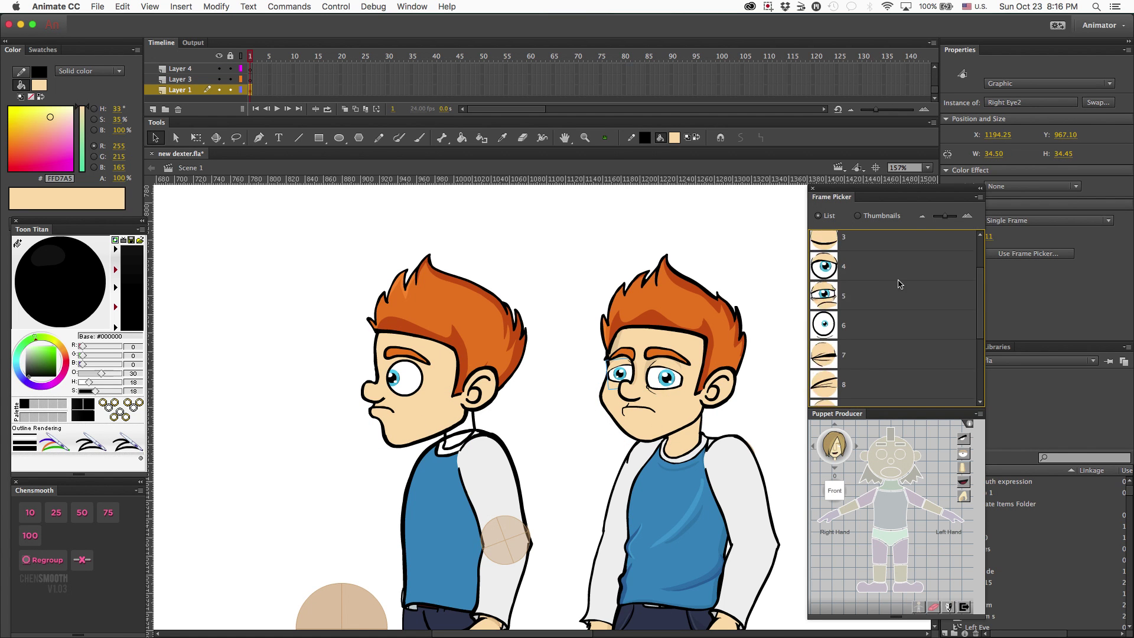
# Set the three-quarter character's eyes back to the wide-open expression and check the eyebrows on both characters
pyautogui.scroll(5, 898, 284)
pyautogui.click(840, 245)
pyautogui.click(666, 378)
pyautogui.click(668, 355)
pyautogui.click(408, 355)
# Compare the puckered expression on both characters by switching their mouths to frame 13
pyautogui.click(390, 417)
pyautogui.click(649, 422)
pyautogui.click(390, 416)
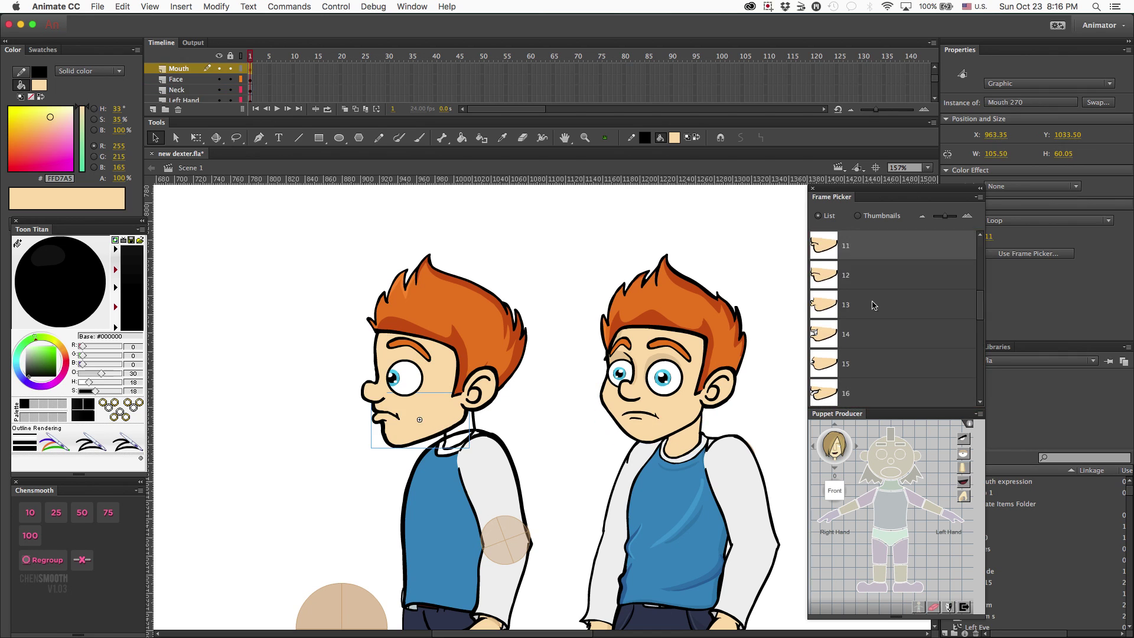
pyautogui.click(850, 301)
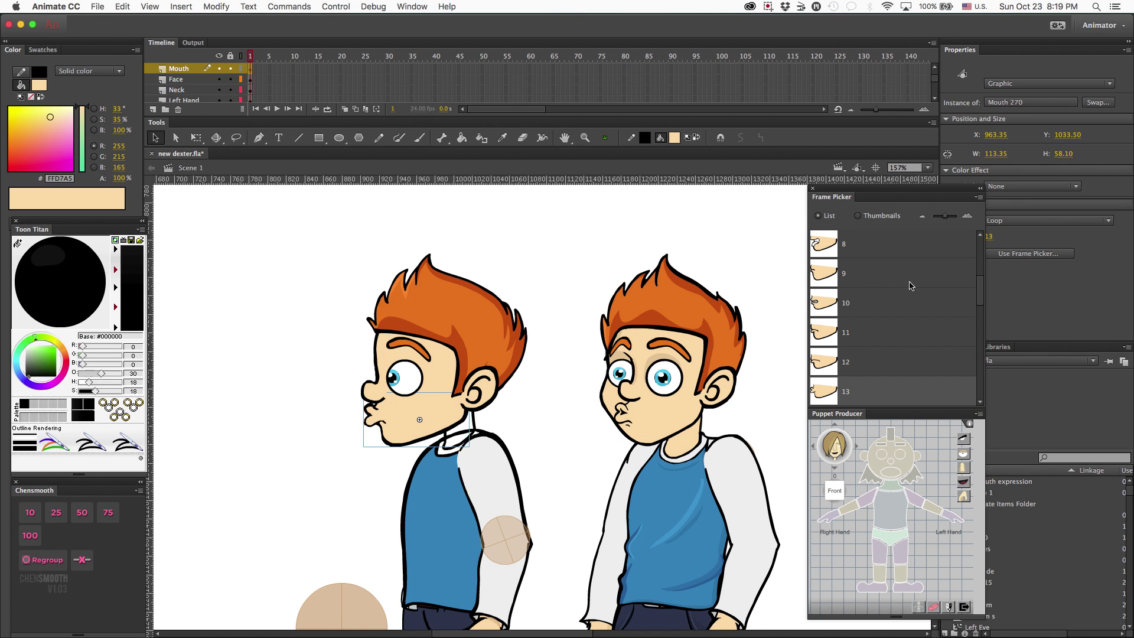
# Set the profile and three-quarter mouths to frame 1
pyautogui.scroll(5, 913, 287)
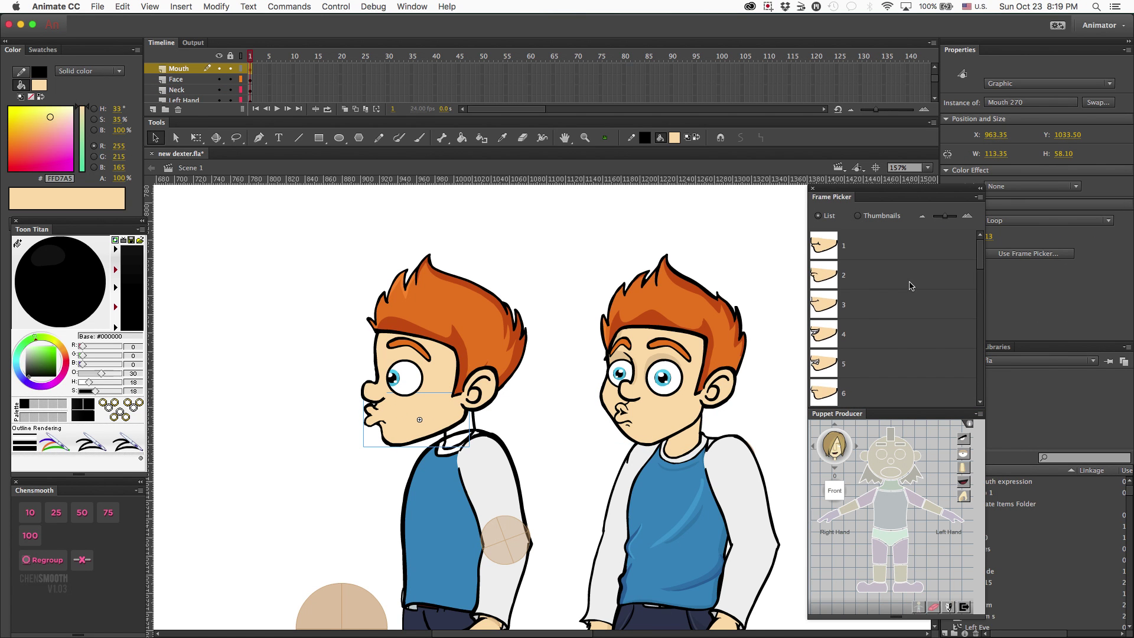
pyautogui.click(853, 258)
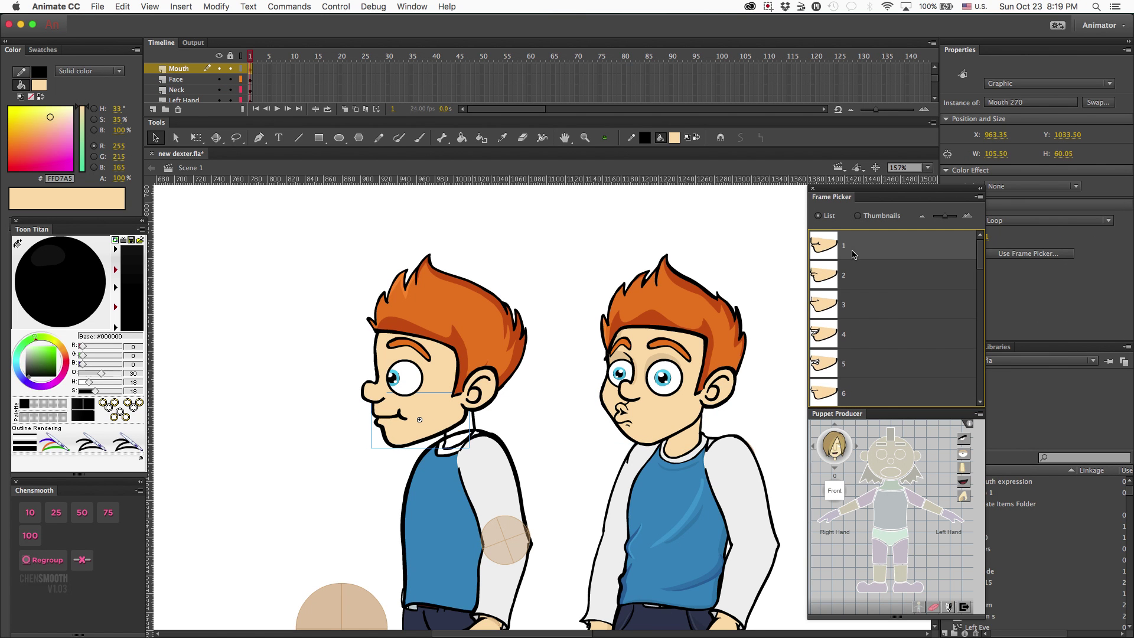
pyautogui.click(634, 433)
pyautogui.scroll(8, 822, 299)
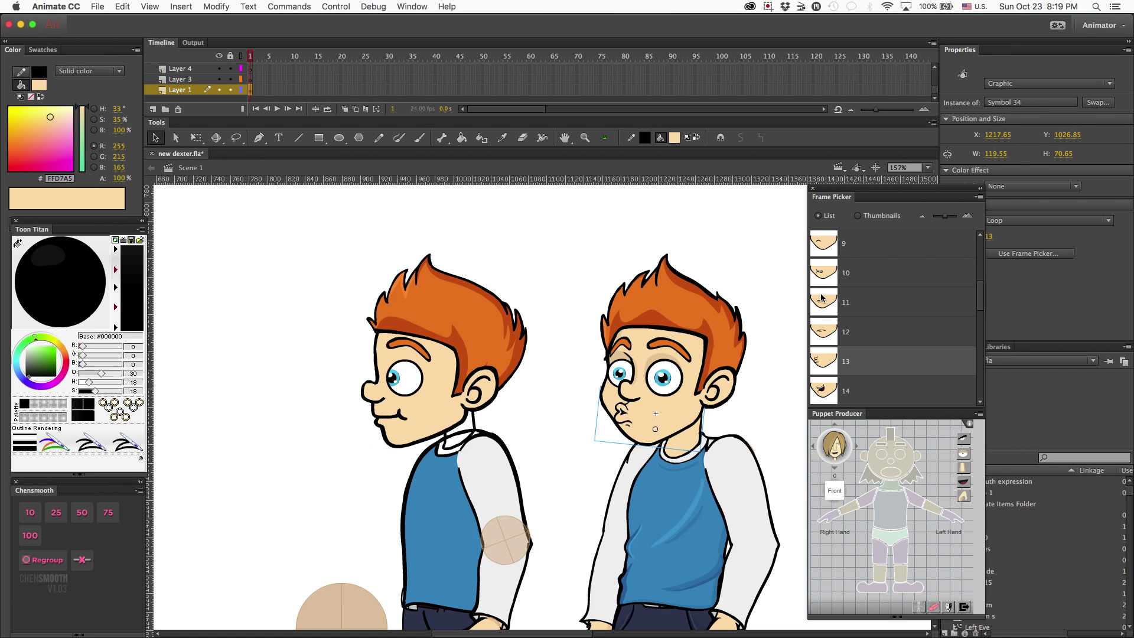
pyautogui.click(853, 246)
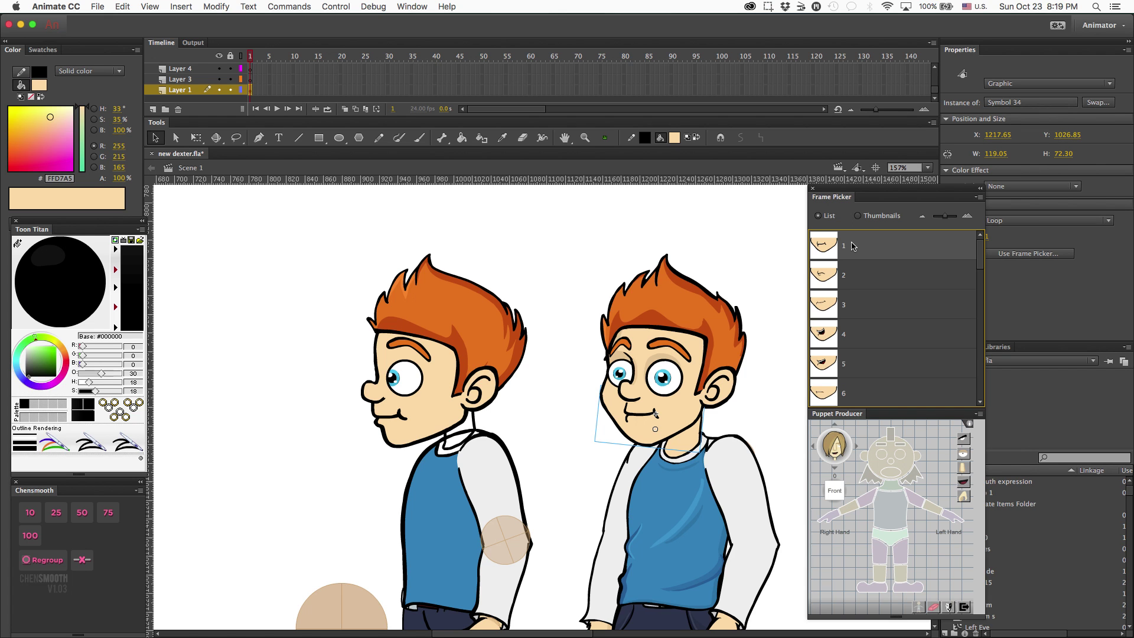
# Open the profile mouth symbol, go to frame 18, and fill the white gap above the upper lip with skin colour
pyautogui.doubleClick(391, 419)
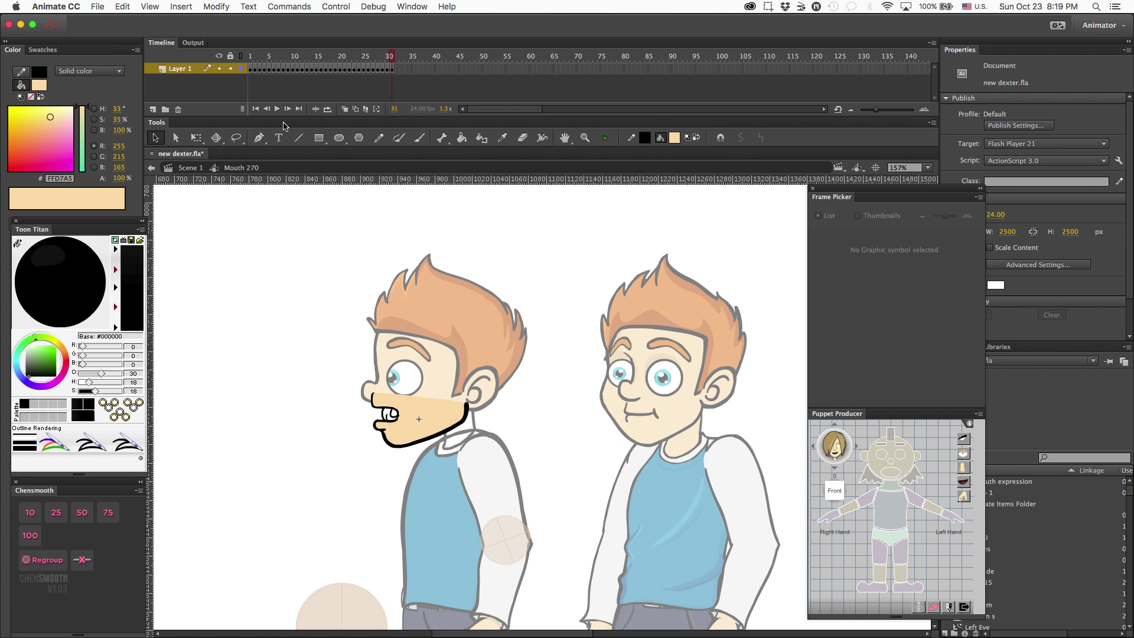
pyautogui.click(253, 70)
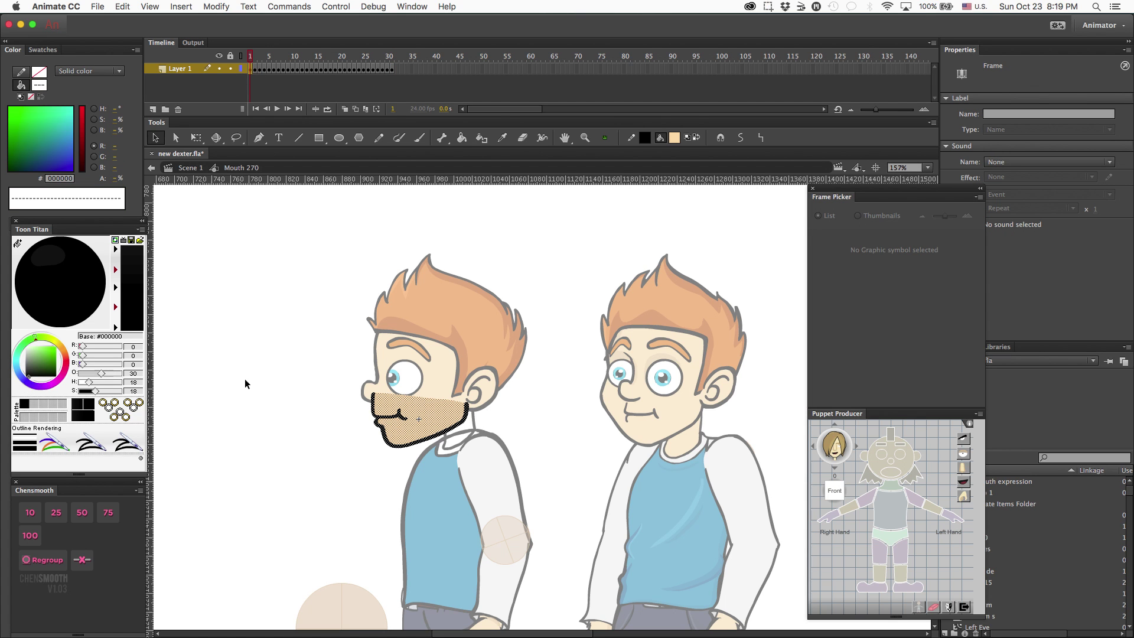
pyautogui.press('z')
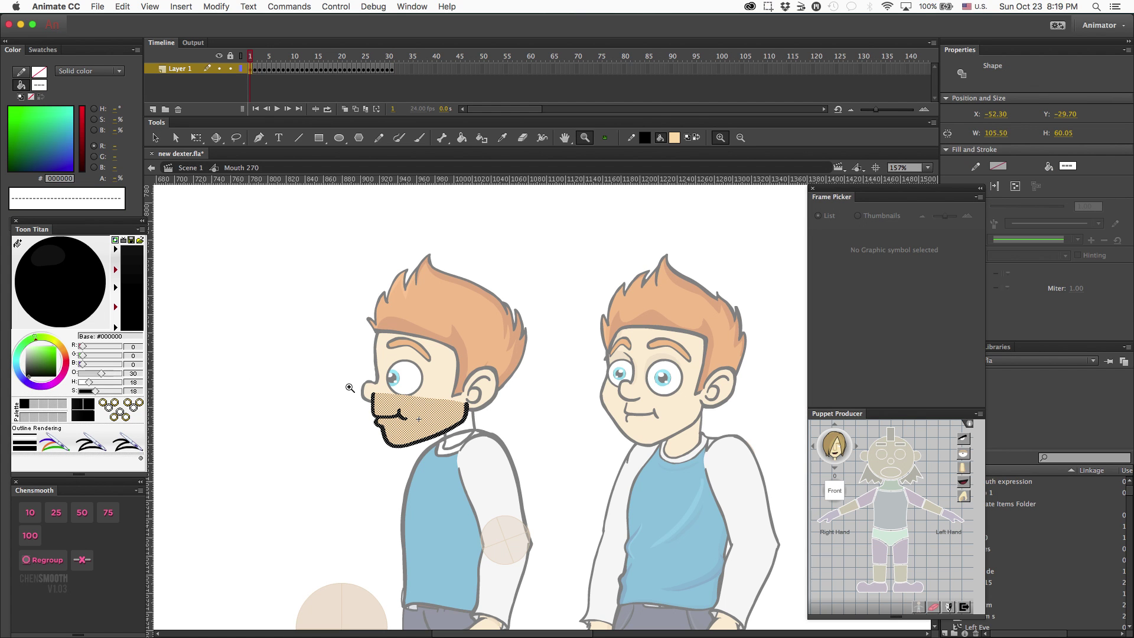
pyautogui.moveTo(363, 393); pyautogui.dragTo(488, 442)
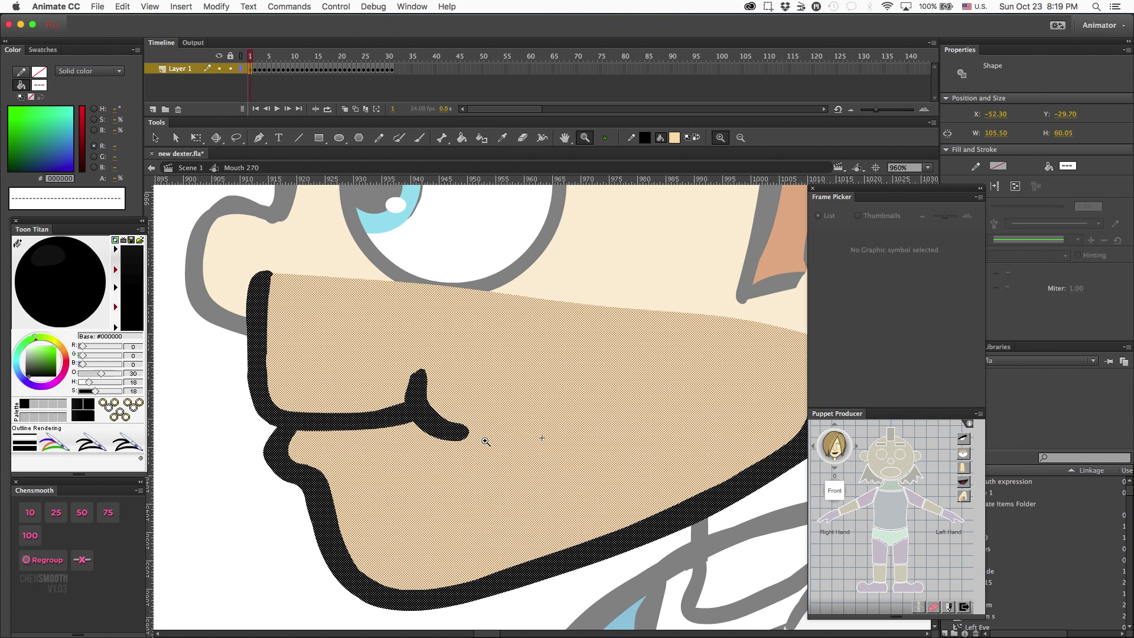
pyautogui.press('v')
pyautogui.click(231, 384)
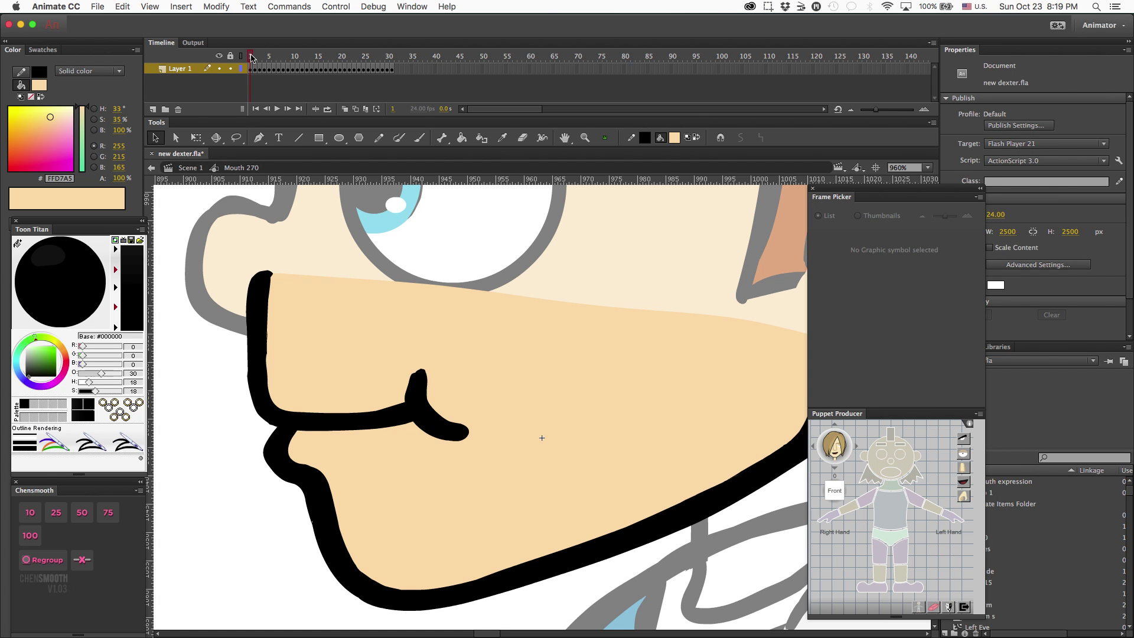
pyautogui.moveTo(253, 58)
pyautogui.mouseDown()
pyautogui.moveTo(411, 130)
pyautogui.moveTo(251, 134)
pyautogui.moveTo(332, 147)
pyautogui.mouseUp()
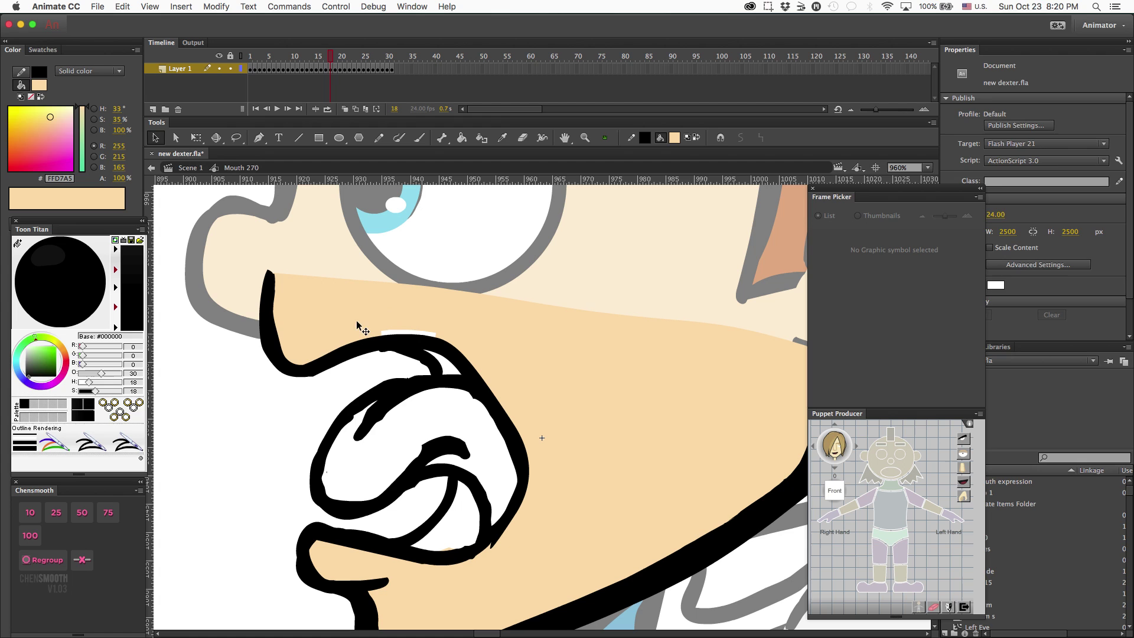
pyautogui.press('k')
pyautogui.click(395, 335)
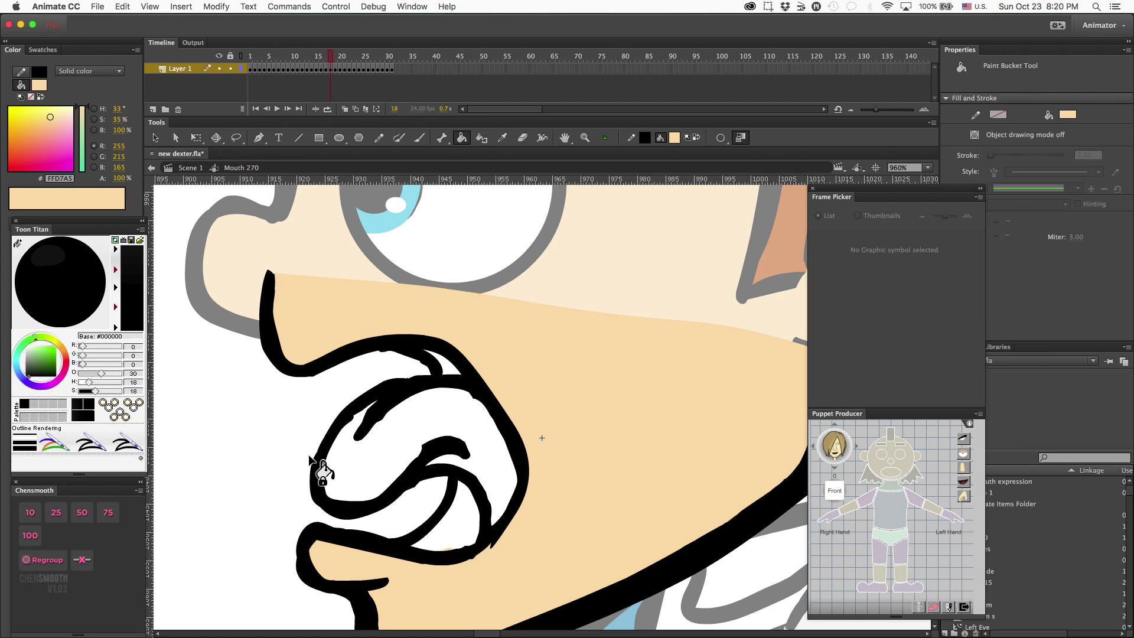
# Adjust the outline curves of the upper lip and inner mouth on frame 18
pyautogui.press('v')
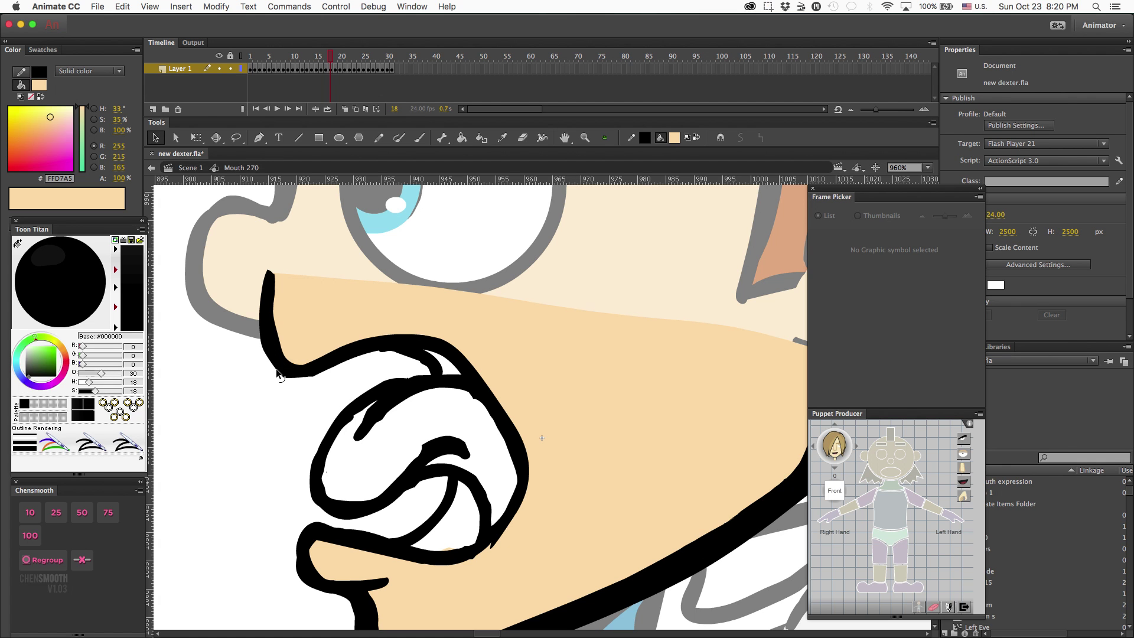
pyautogui.moveTo(293, 380); pyautogui.dragTo(297, 382)
pyautogui.click(272, 275)
pyautogui.click(233, 322)
pyautogui.moveTo(414, 463); pyautogui.dragTo(412, 464)
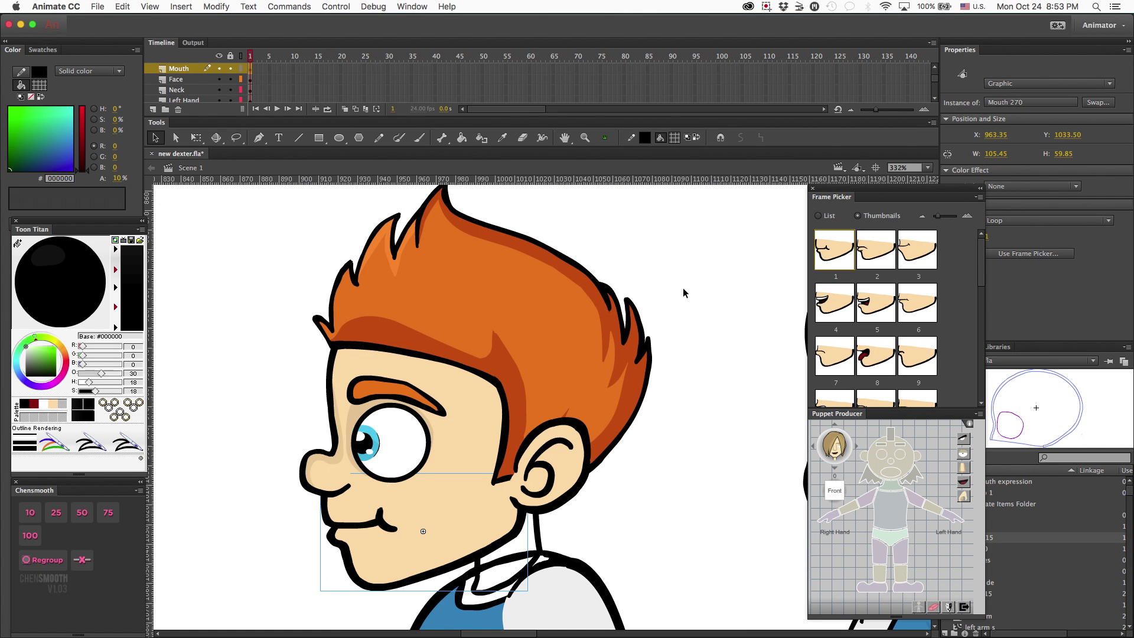
# Preview the profile character's mouth expressions in order from frame 2 to frame 12
pyautogui.click(684, 293)
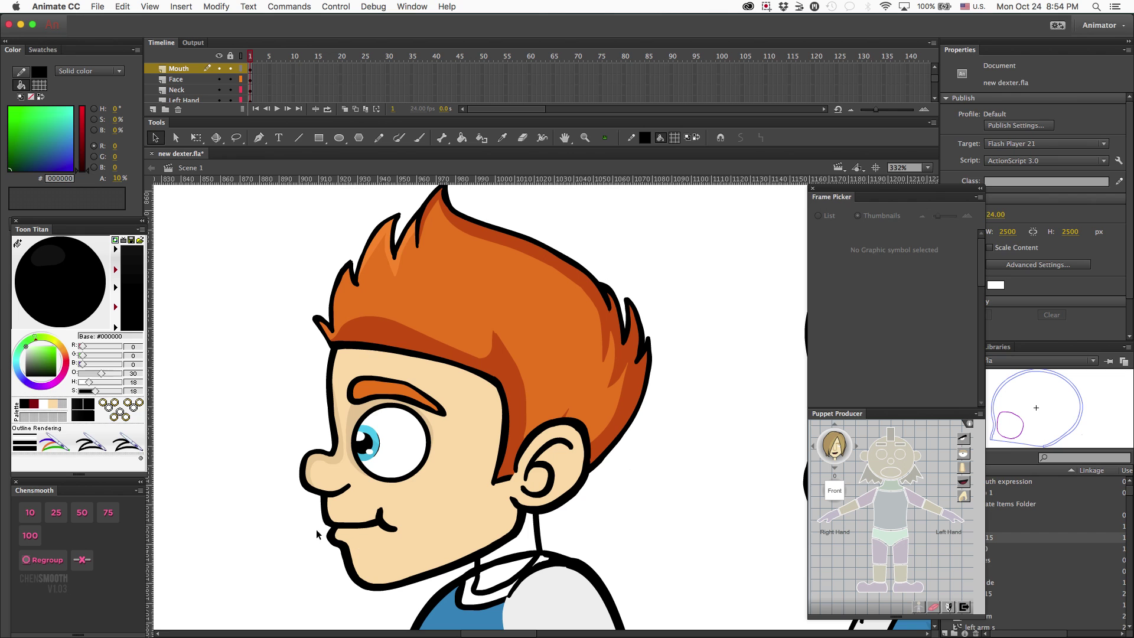
pyautogui.click(378, 529)
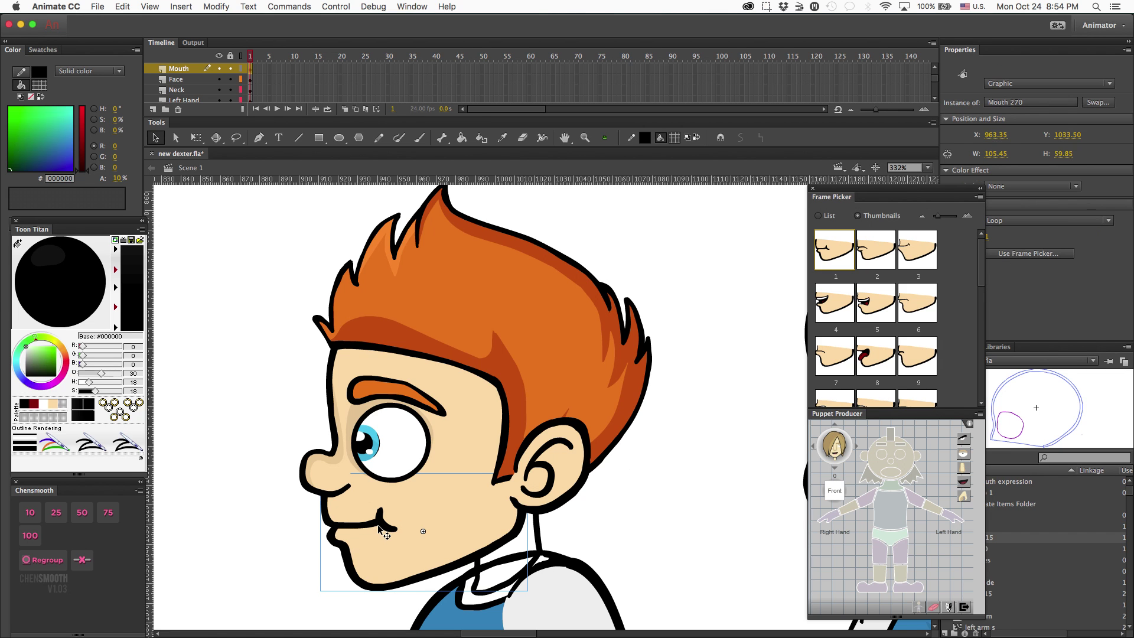
pyautogui.click(879, 255)
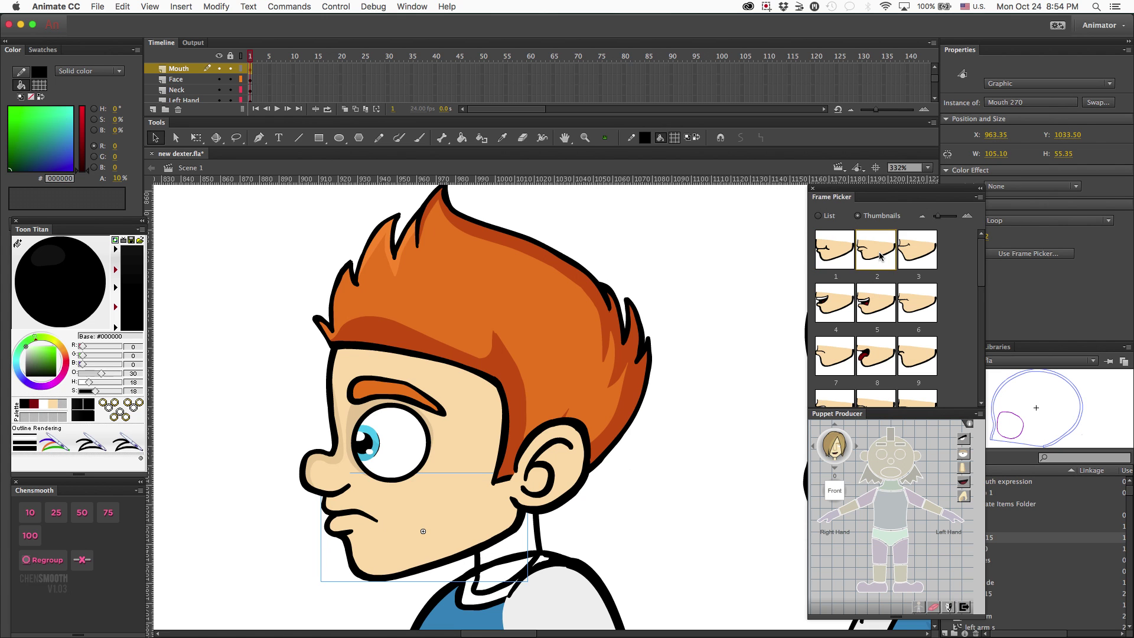
pyautogui.click(922, 254)
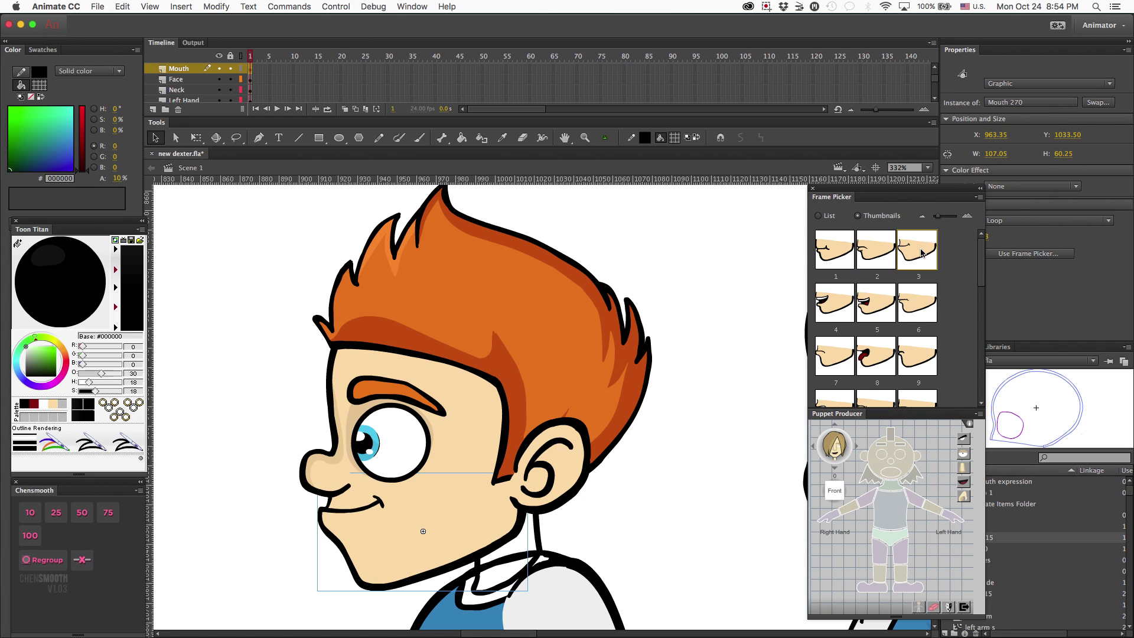
pyautogui.click(836, 308)
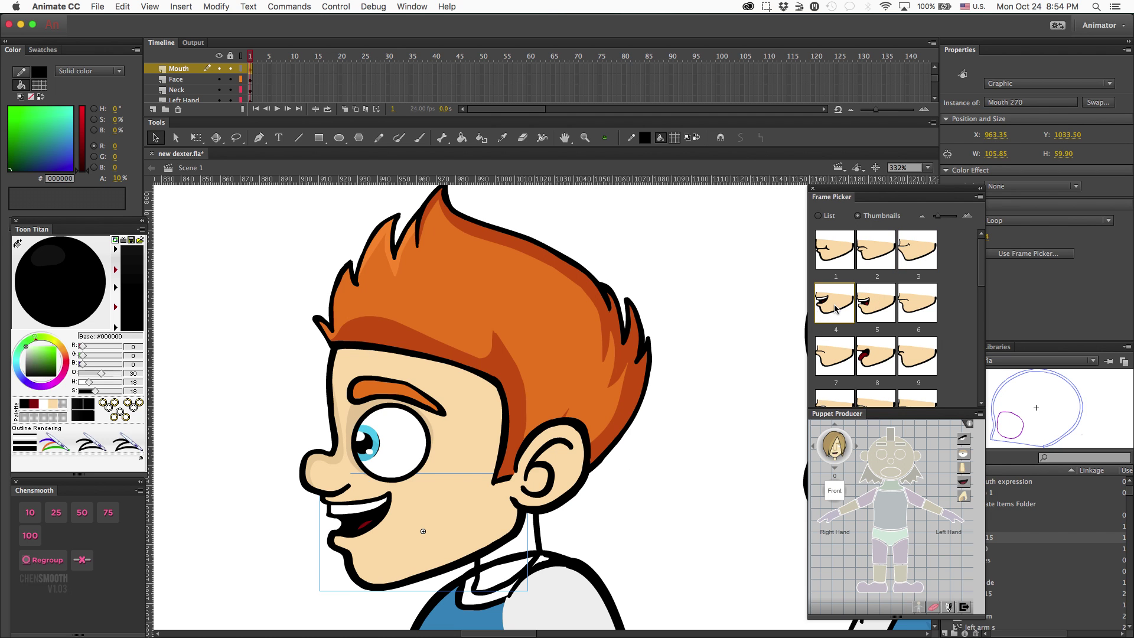
pyautogui.click(883, 307)
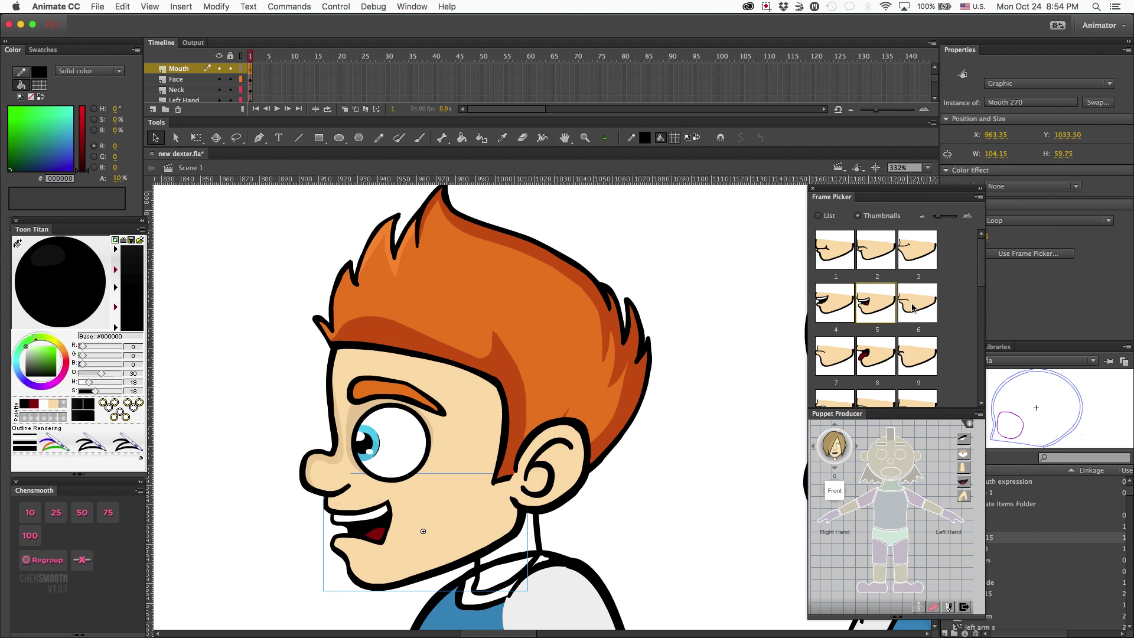
pyautogui.click(913, 308)
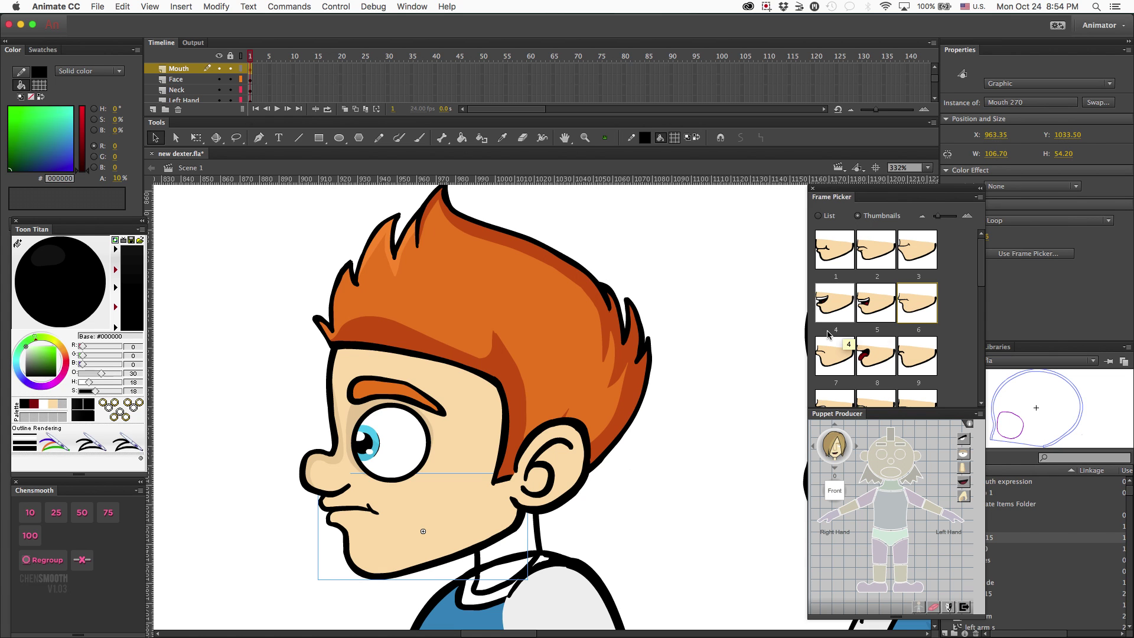
pyautogui.click(830, 363)
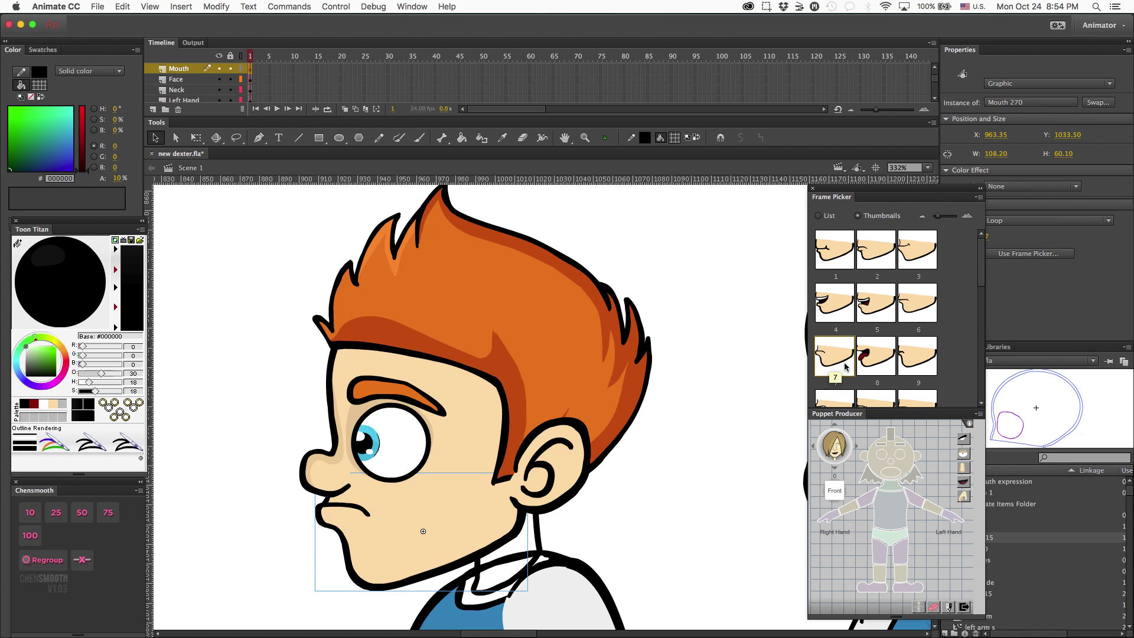
pyautogui.click(876, 367)
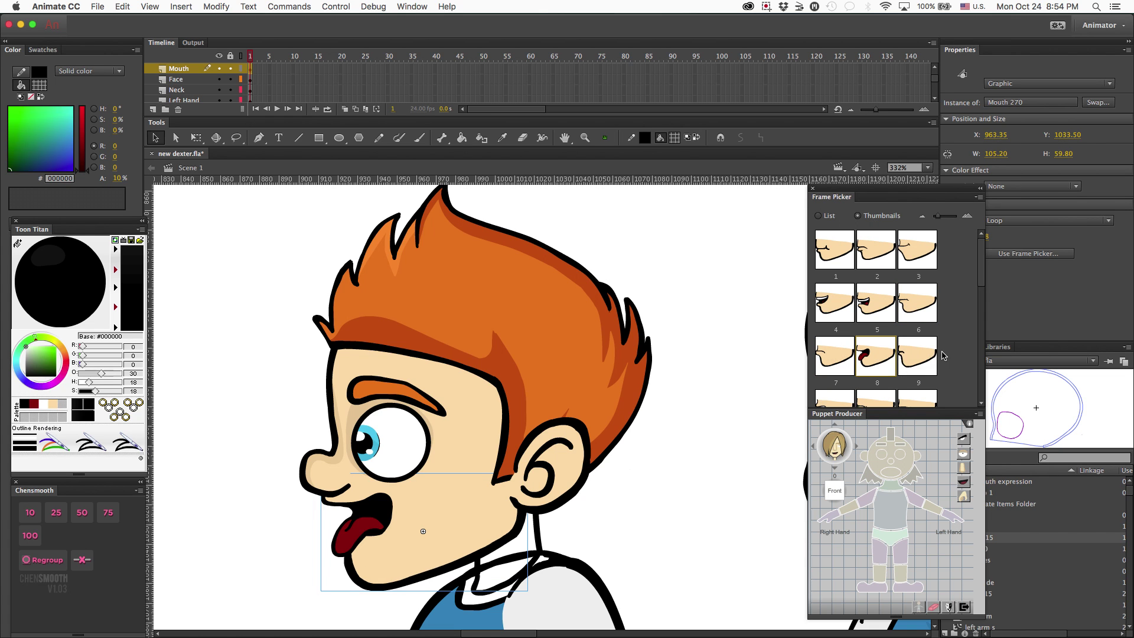
pyautogui.click(921, 357)
pyautogui.scroll(-1, 895, 363)
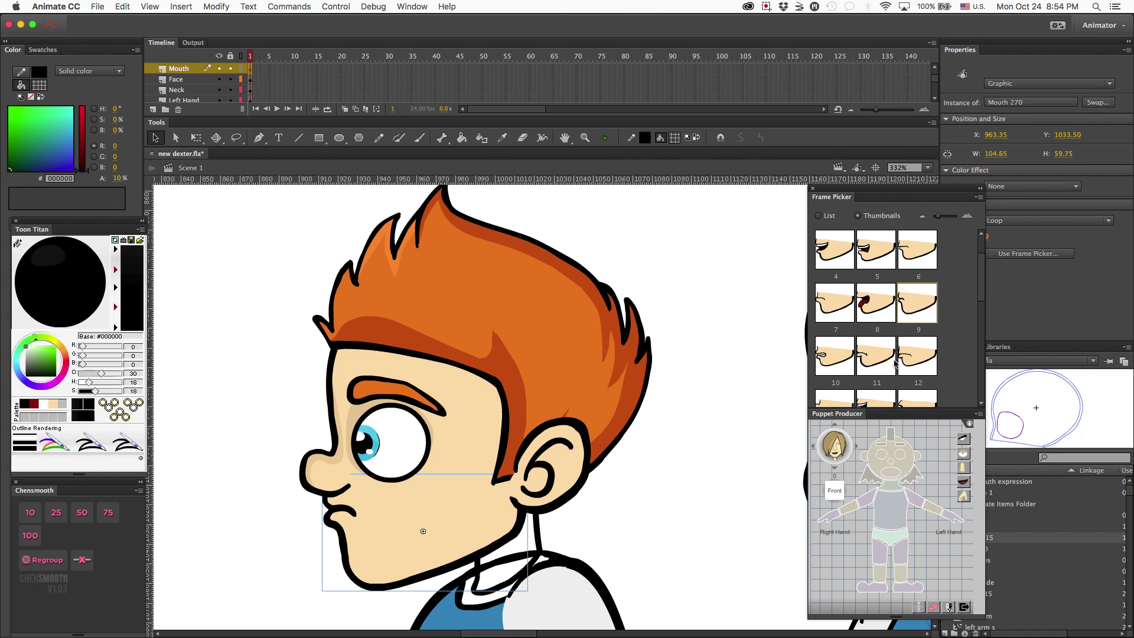
pyautogui.click(830, 367)
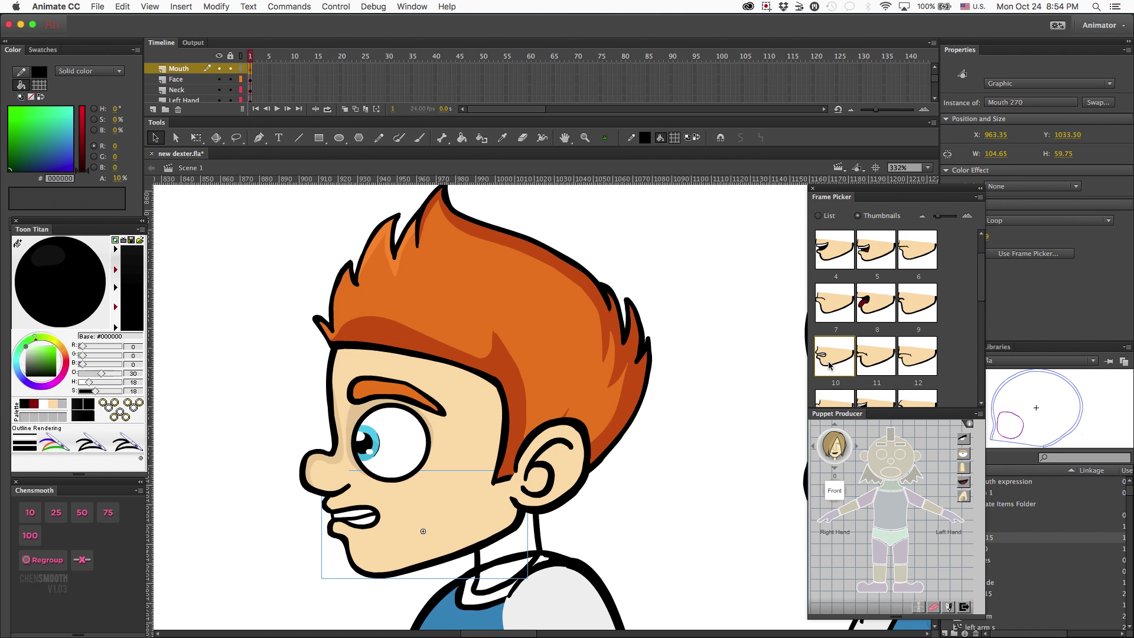
pyautogui.click(872, 361)
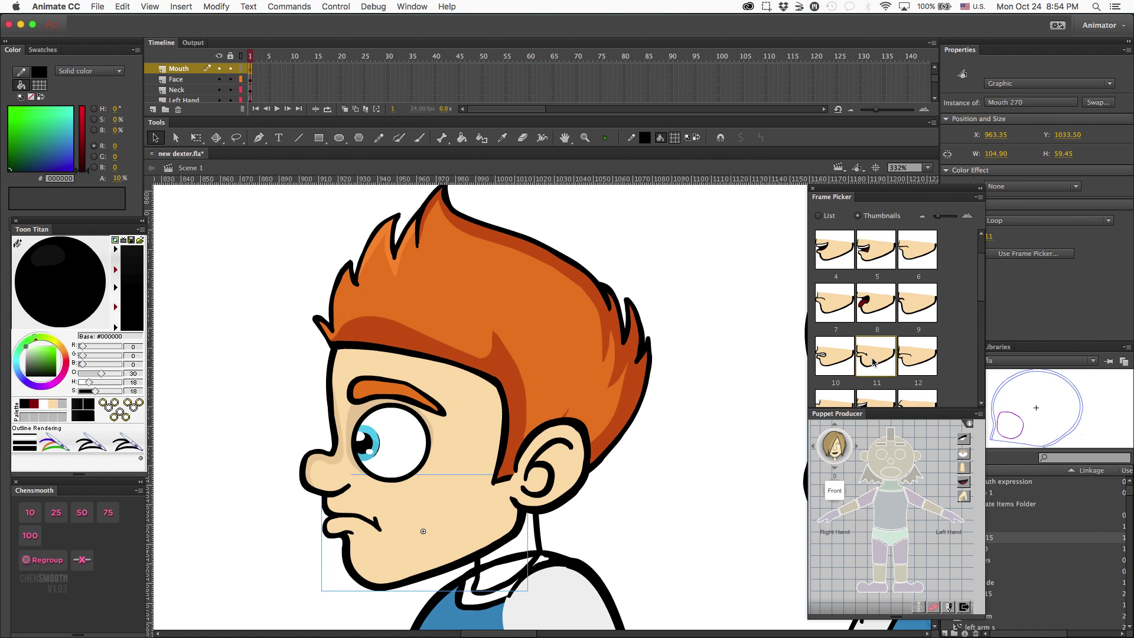
pyautogui.click(910, 358)
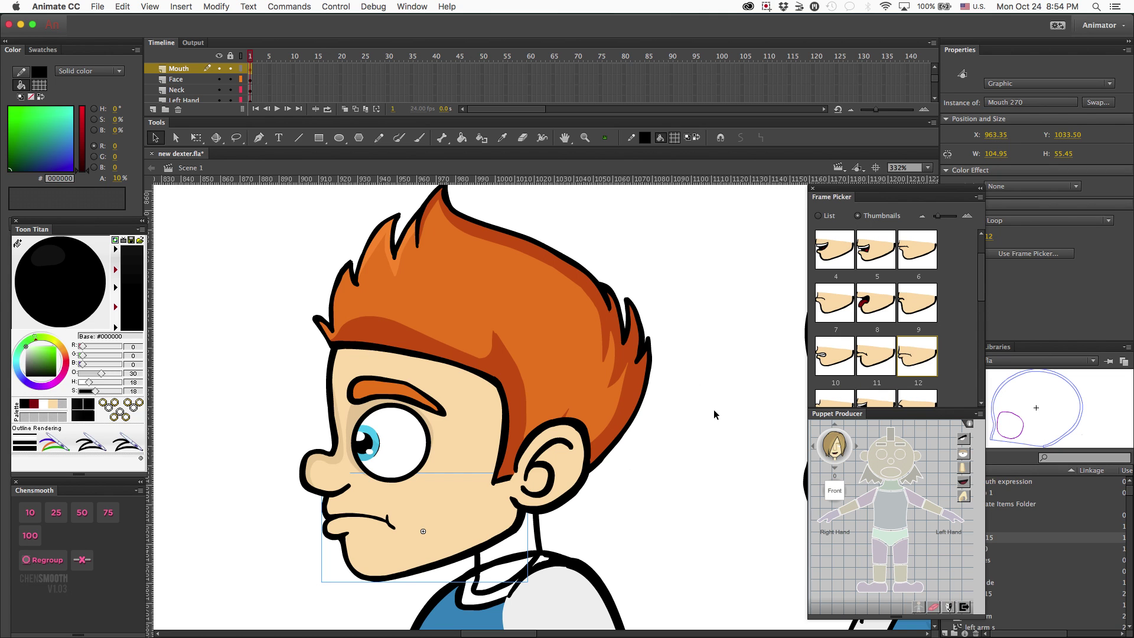
# Preview the profile character's mouth expressions in order from frame 13 to frame 17
pyautogui.scroll(-2, 830, 358)
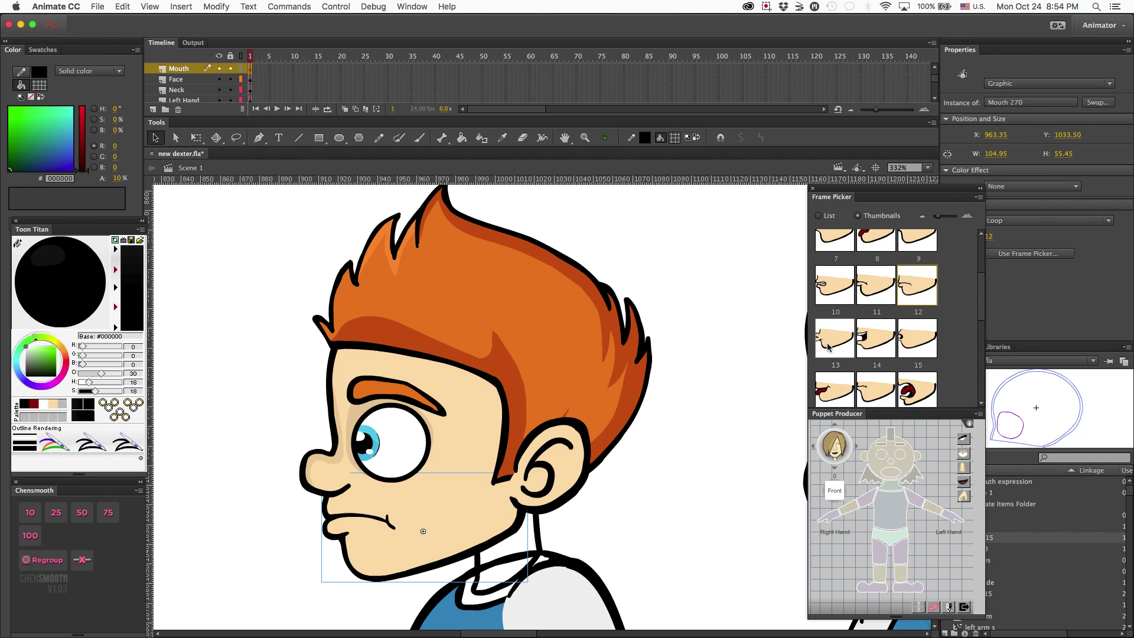
pyautogui.click(830, 350)
pyautogui.click(866, 343)
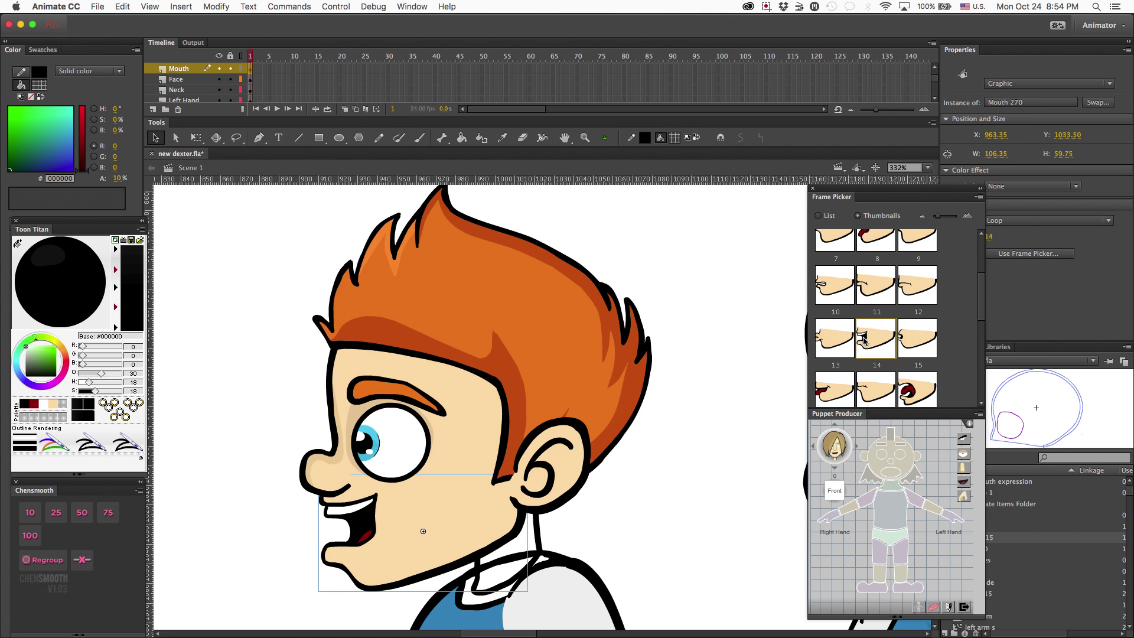
pyautogui.click(929, 345)
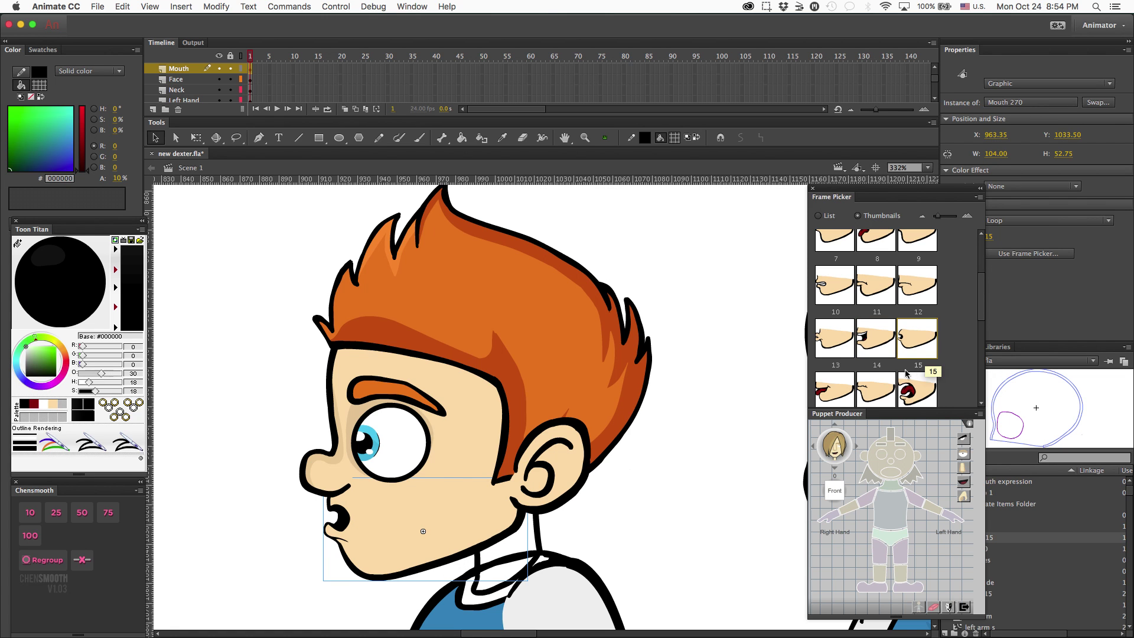
pyautogui.scroll(-2, 853, 349)
pyautogui.scroll(-2, 853, 344)
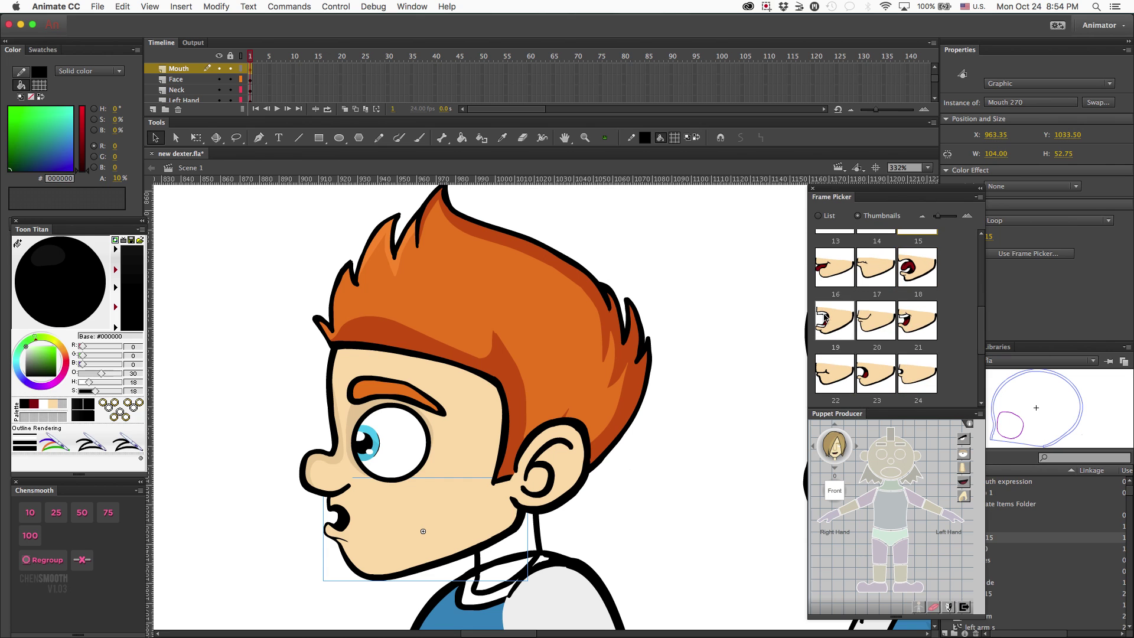
pyautogui.click(835, 279)
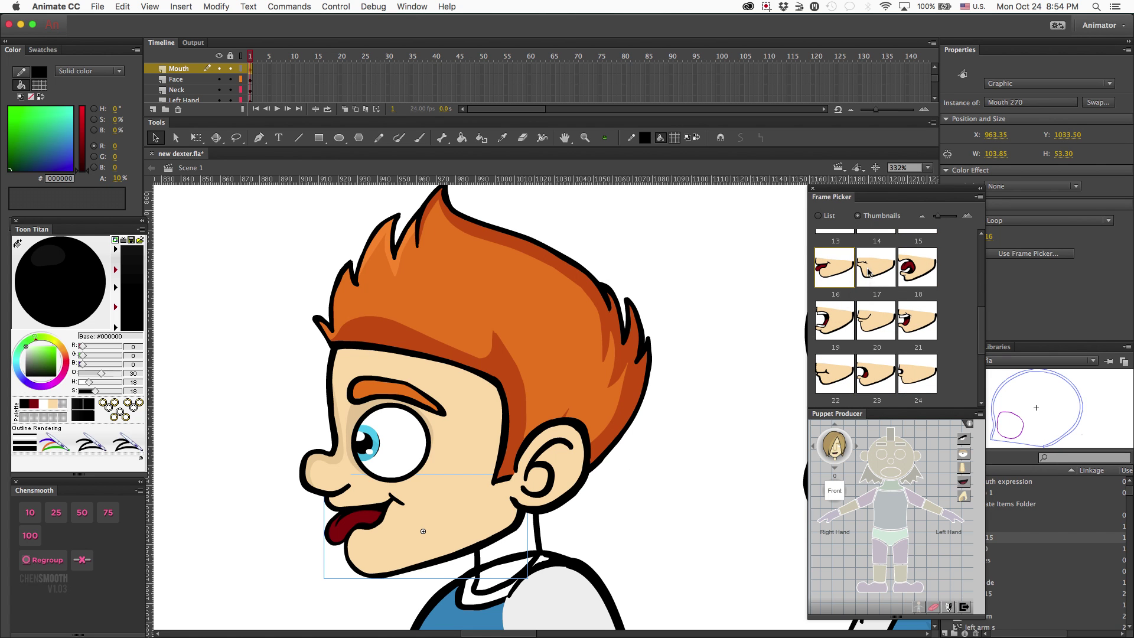
pyautogui.click(860, 276)
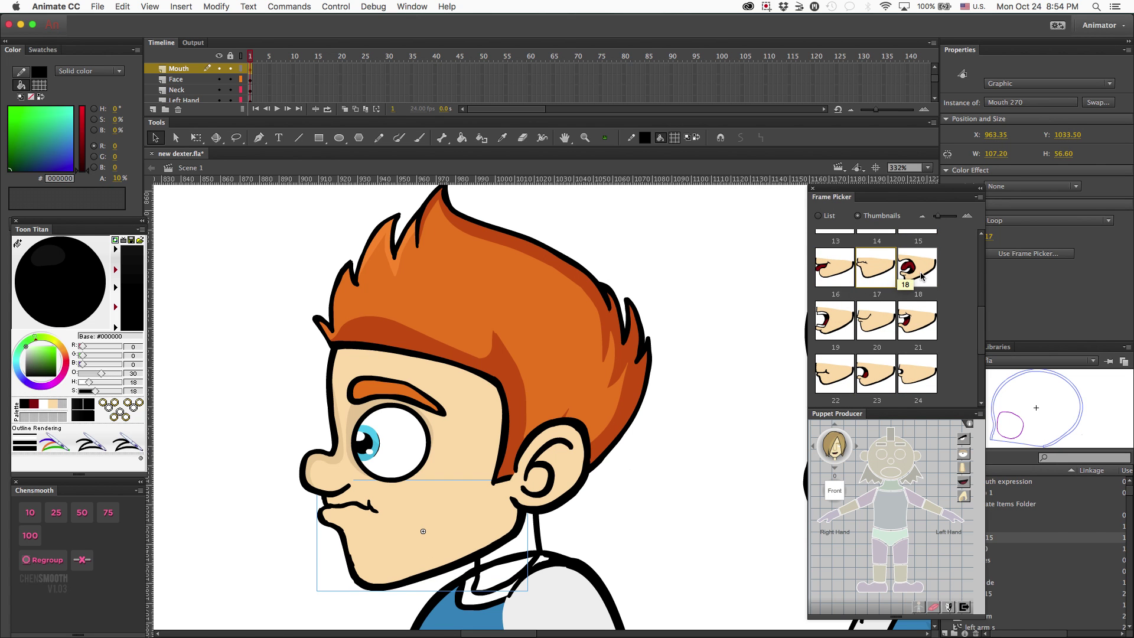
# Open the profile mouth symbol at frame 17 and smooth the outline above the upper lip by 10 with Chensmooth
pyautogui.doubleClick(354, 507)
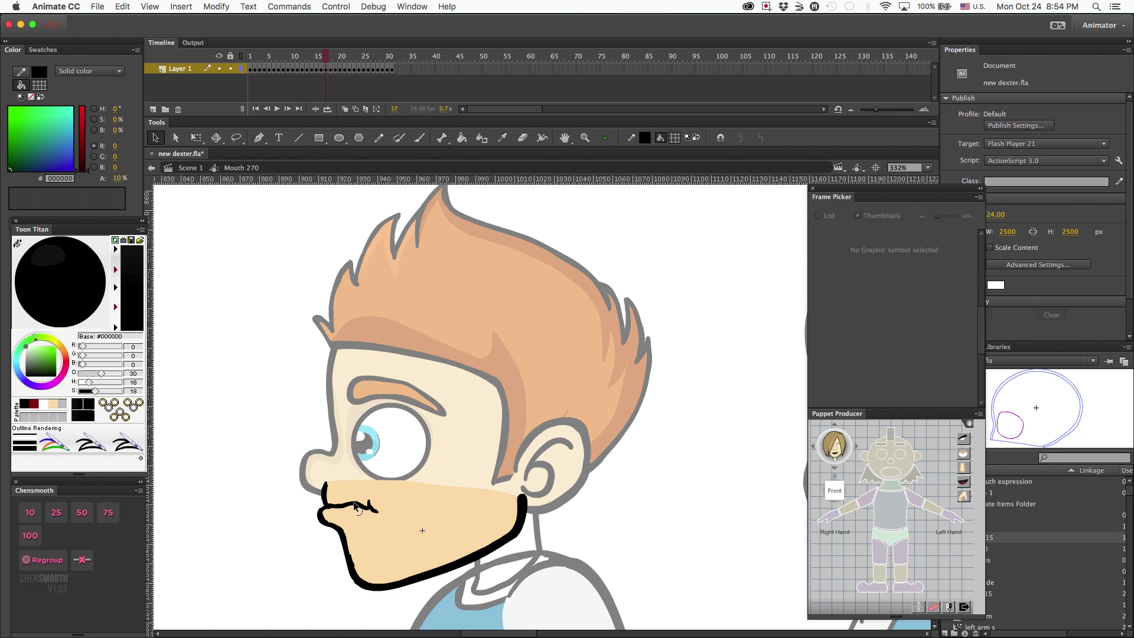
pyautogui.press('z')
pyautogui.moveTo(277, 471); pyautogui.dragTo(406, 598)
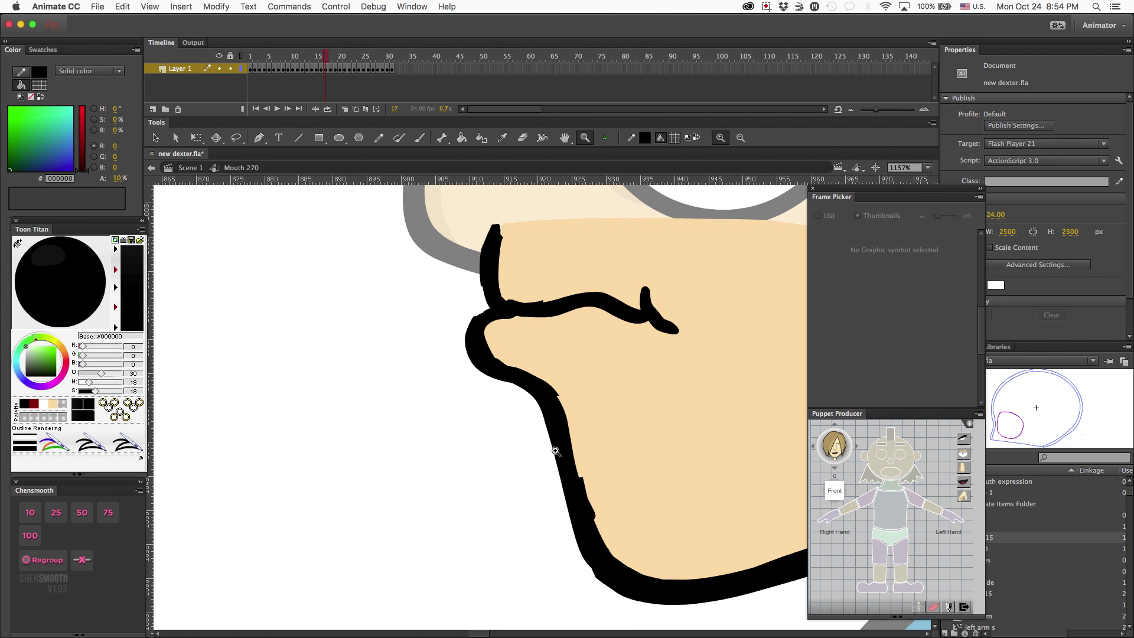
pyautogui.press('v')
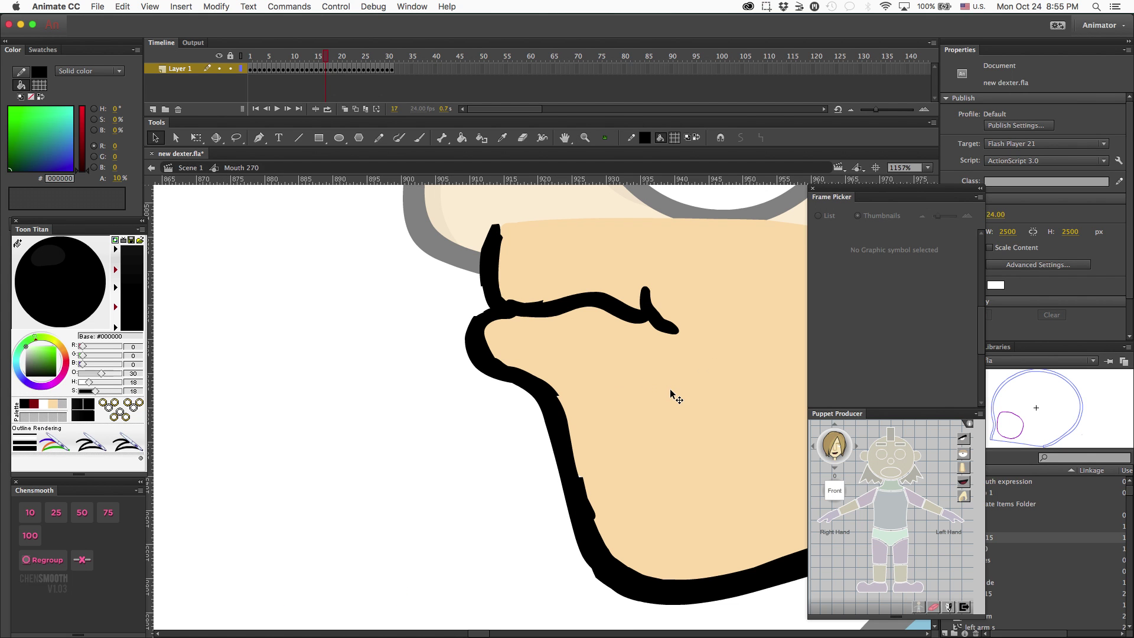
pyautogui.press('h')
pyautogui.moveTo(639, 349); pyautogui.dragTo(386, 387)
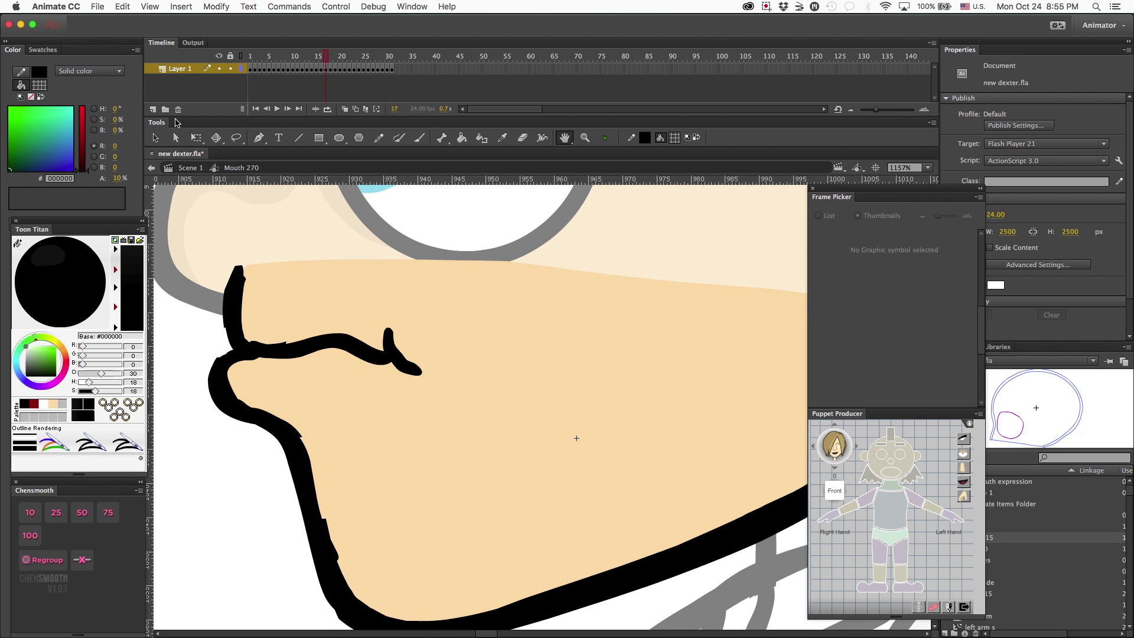
pyautogui.press('v')
pyautogui.moveTo(168, 239)
pyautogui.mouseDown()
pyautogui.moveTo(233, 261)
pyautogui.moveTo(290, 354)
pyautogui.moveTo(278, 350)
pyautogui.mouseUp()
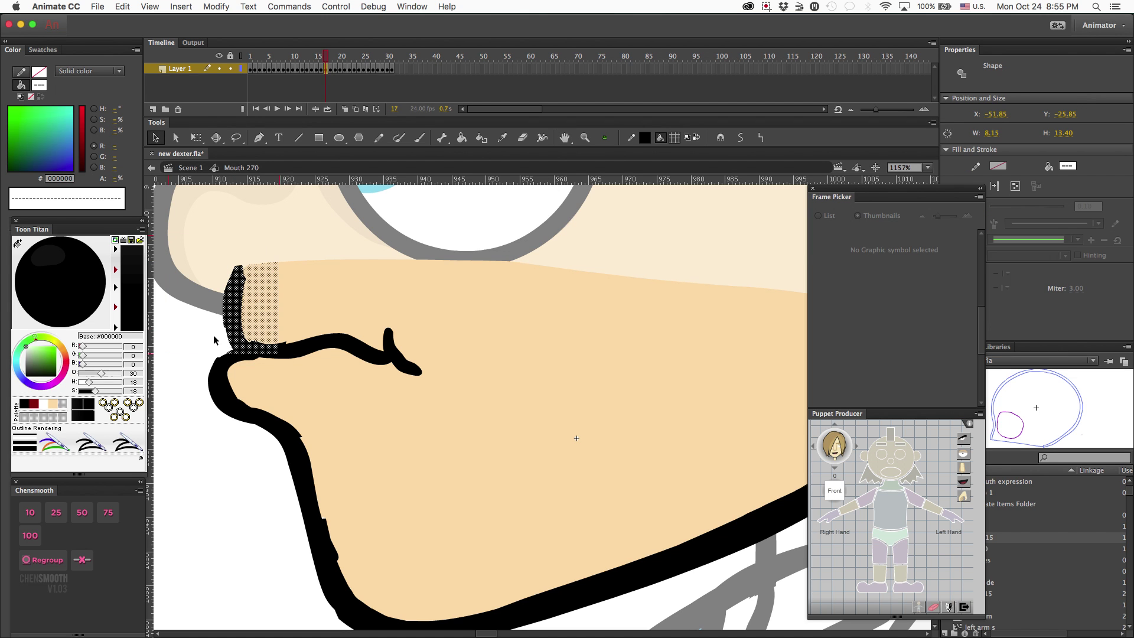
pyautogui.click(30, 513)
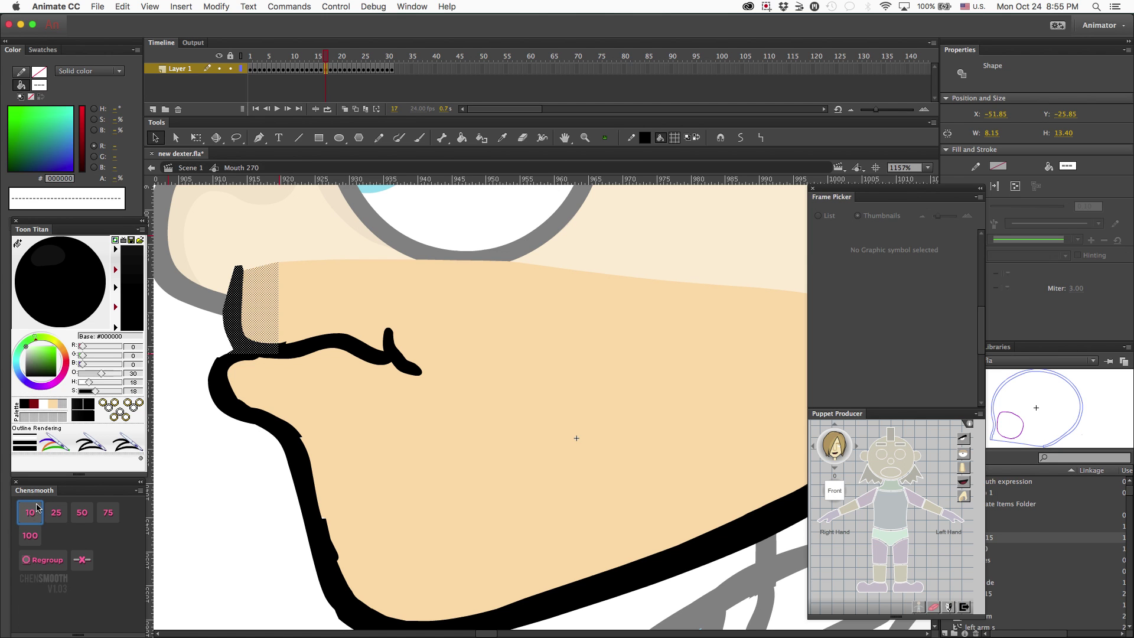
pyautogui.click(225, 488)
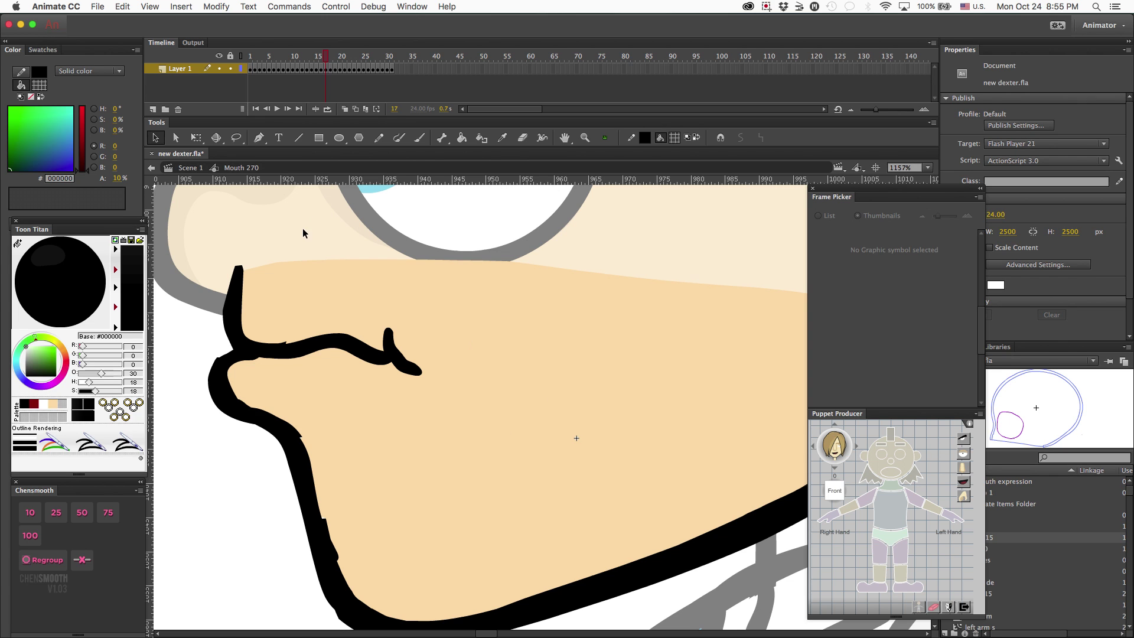
# Reshape the outer edge of the outline between the nose and upper lip by hand
pyautogui.moveTo(243, 264); pyautogui.dragTo(243, 264)
pyautogui.moveTo(222, 319); pyautogui.dragTo(227, 322)
pyautogui.moveTo(228, 333); pyautogui.dragTo(228, 340)
# Select the lower lip area with the Lasso and smooth its outline by 10
pyautogui.press('l')
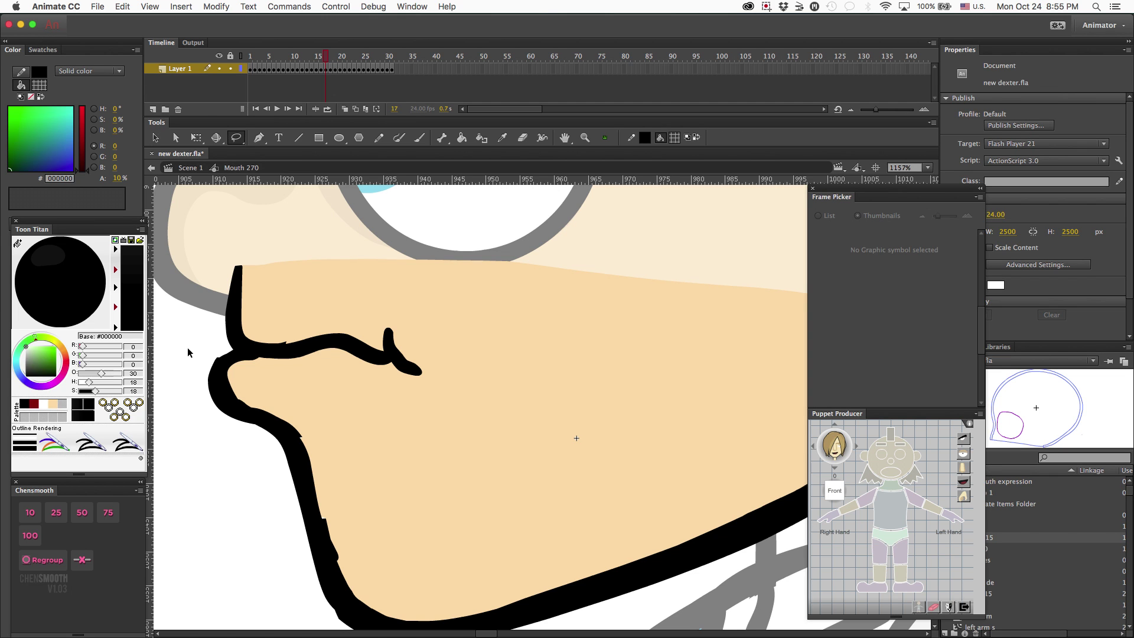
pyautogui.moveTo(284, 366)
pyautogui.mouseDown()
pyautogui.moveTo(208, 358)
pyautogui.moveTo(196, 391)
pyautogui.moveTo(241, 459)
pyautogui.moveTo(263, 462)
pyautogui.moveTo(292, 429)
pyautogui.moveTo(275, 357)
pyautogui.mouseUp()
pyautogui.click(33, 513)
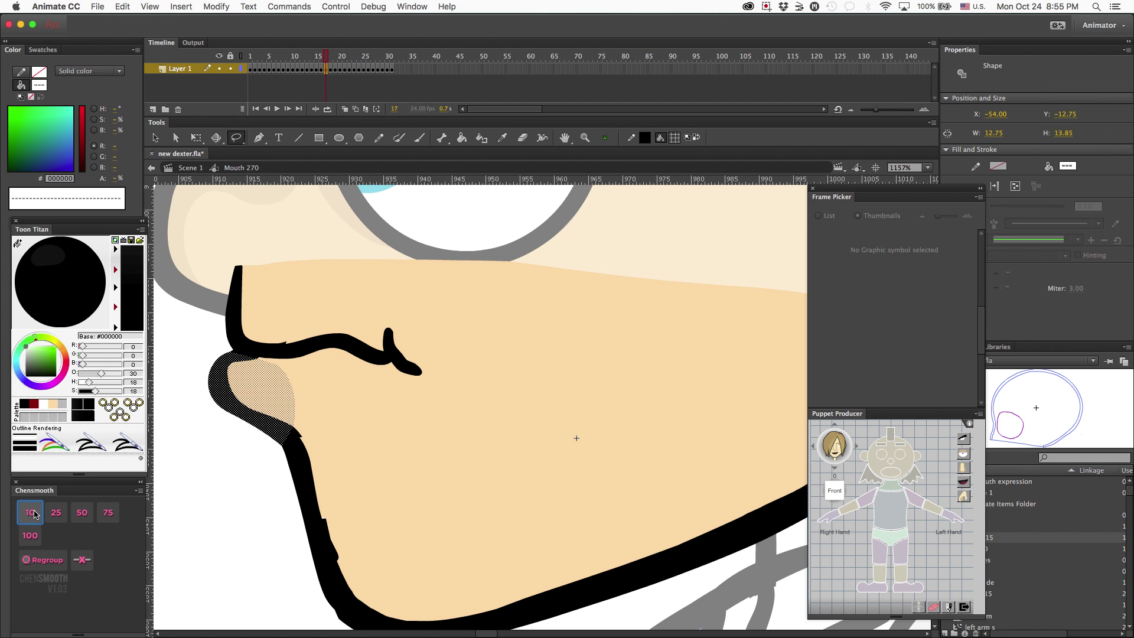
pyautogui.click(248, 472)
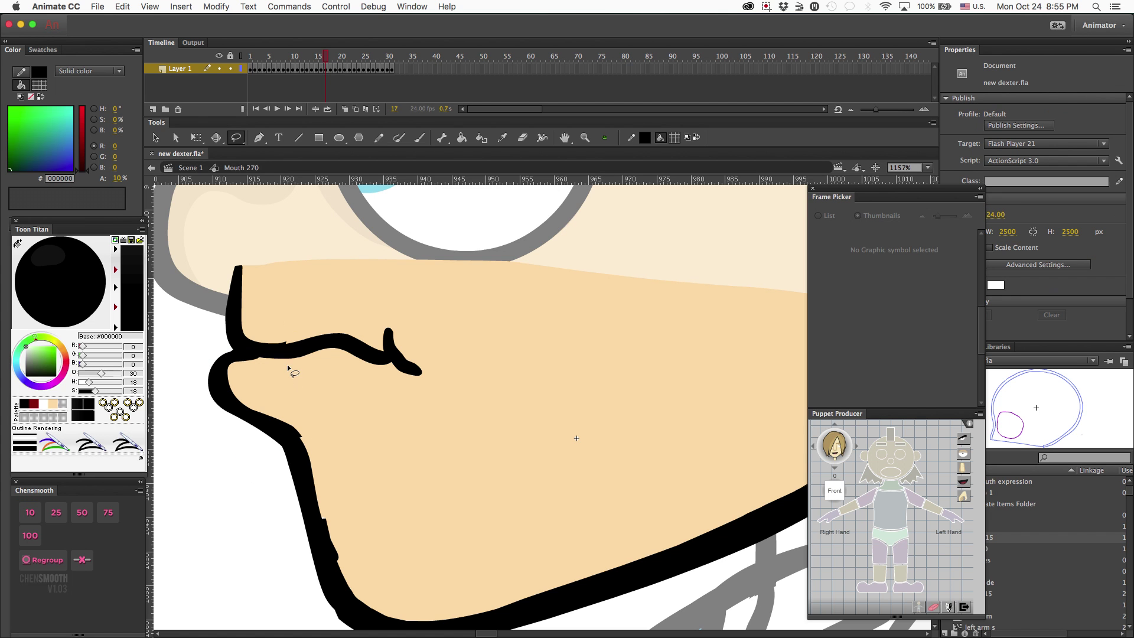
# Lasso the outline from below the lower lip down to the chin and smooth it by 10, followed by 100
pyautogui.moveTo(295, 408)
pyautogui.mouseDown()
pyautogui.moveTo(253, 573)
pyautogui.moveTo(340, 617)
pyautogui.moveTo(405, 498)
pyautogui.moveTo(295, 395)
pyautogui.mouseUp()
pyautogui.click(30, 512)
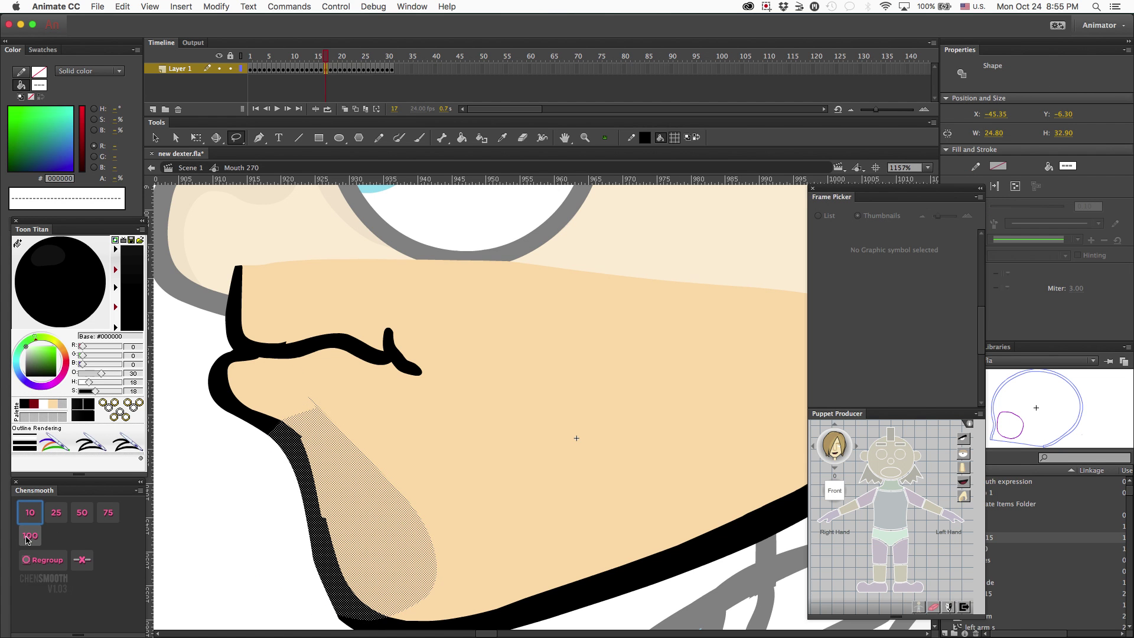
pyautogui.click(28, 535)
# Even out the bumps in the mouth line and refine its corner by hand
pyautogui.press('v')
pyautogui.click(243, 500)
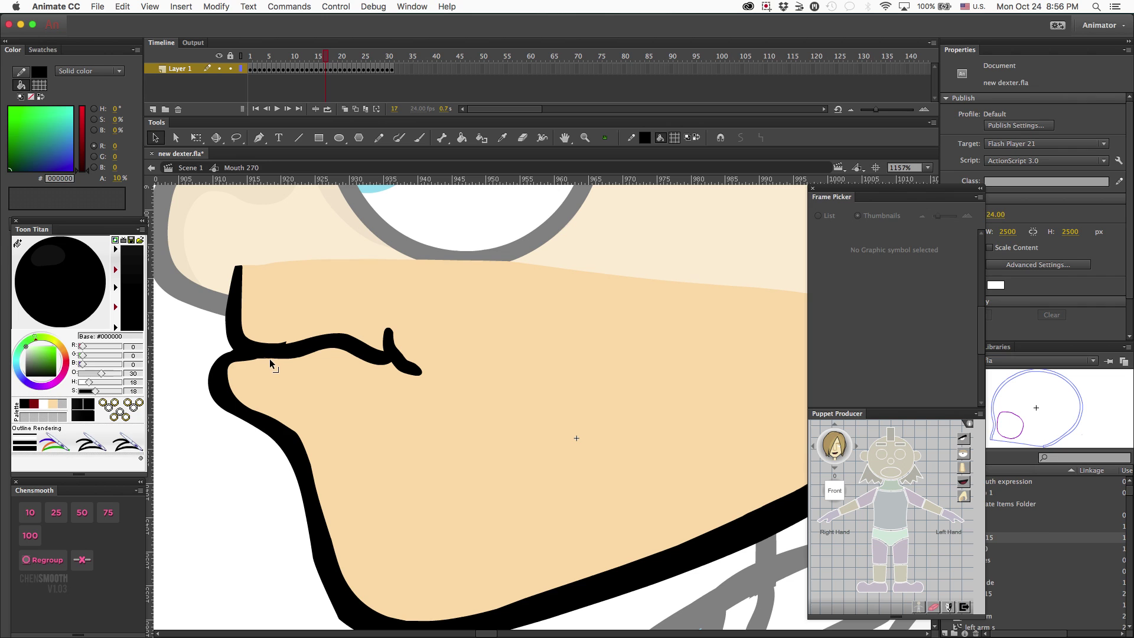
pyautogui.moveTo(288, 343); pyautogui.dragTo(319, 335)
pyautogui.moveTo(419, 367); pyautogui.dragTo(411, 367)
# Lasso the rounded bottom of the chin and smooth its outline by 10
pyautogui.scroll(-5, 381, 378)
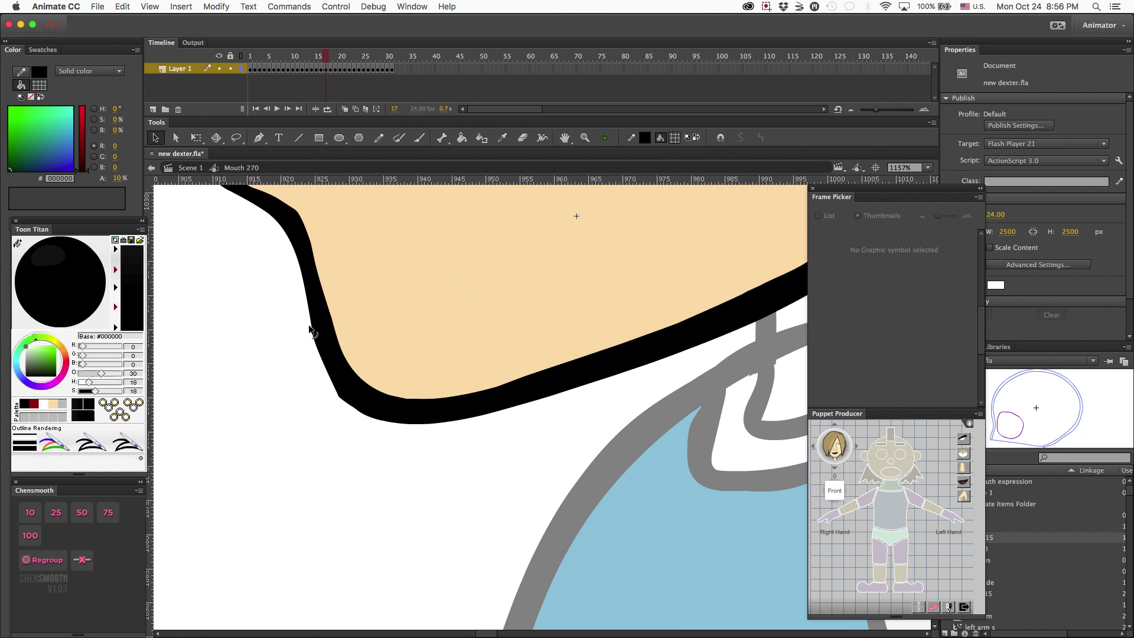
pyautogui.press('l')
pyautogui.moveTo(350, 291)
pyautogui.mouseDown()
pyautogui.moveTo(298, 311)
pyautogui.moveTo(286, 425)
pyautogui.moveTo(402, 480)
pyautogui.moveTo(555, 434)
pyautogui.moveTo(480, 312)
pyautogui.moveTo(322, 292)
pyautogui.mouseUp()
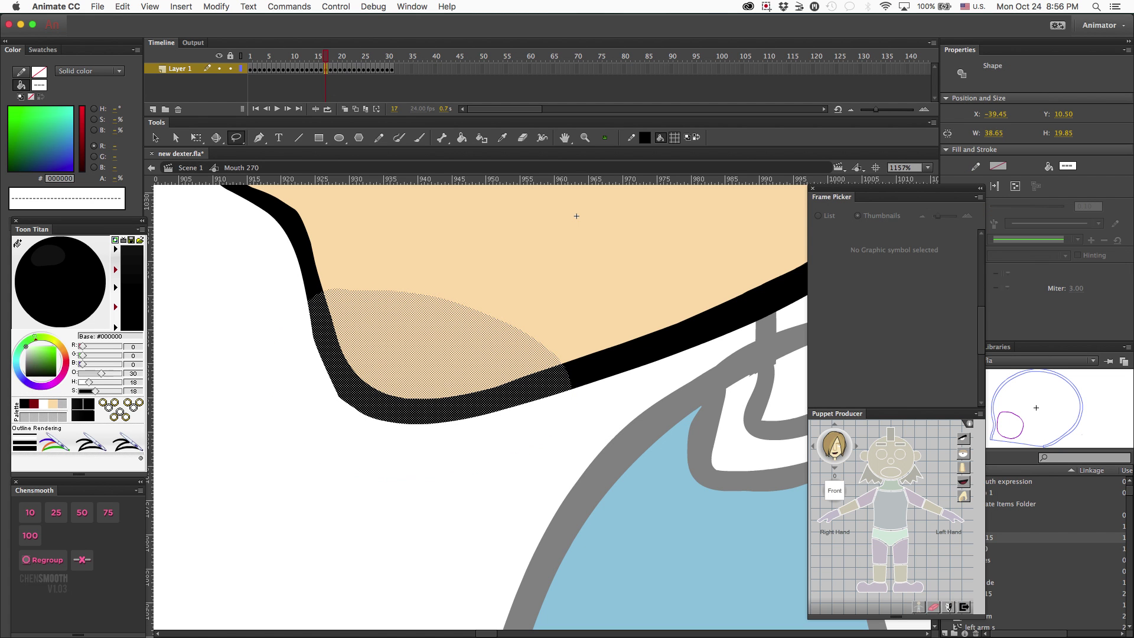
pyautogui.click(40, 503)
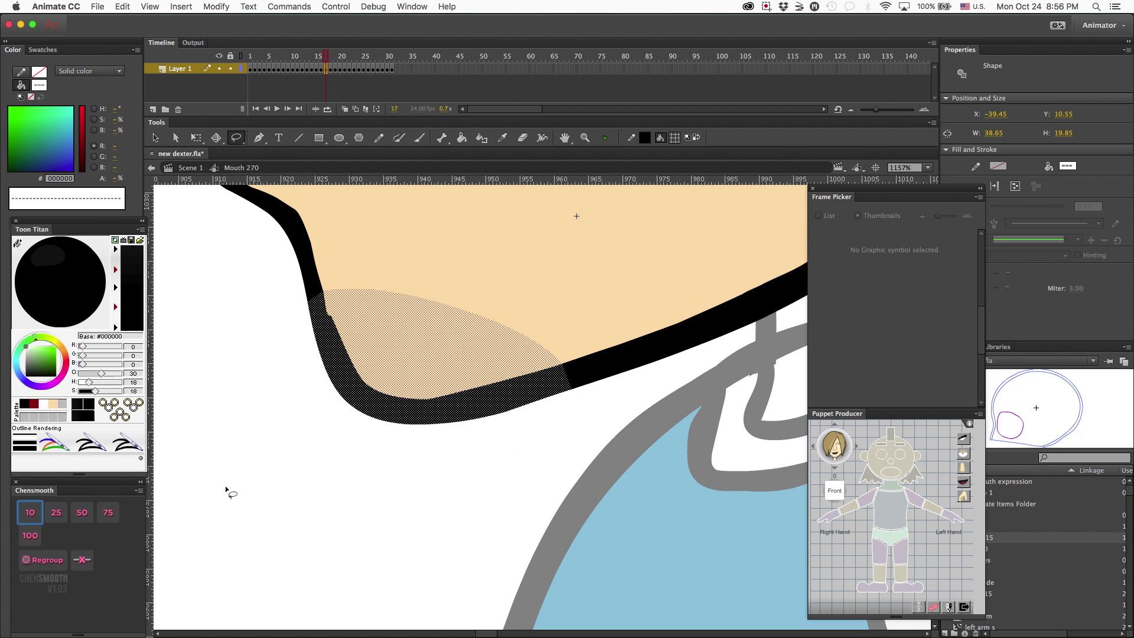
pyautogui.click(353, 409)
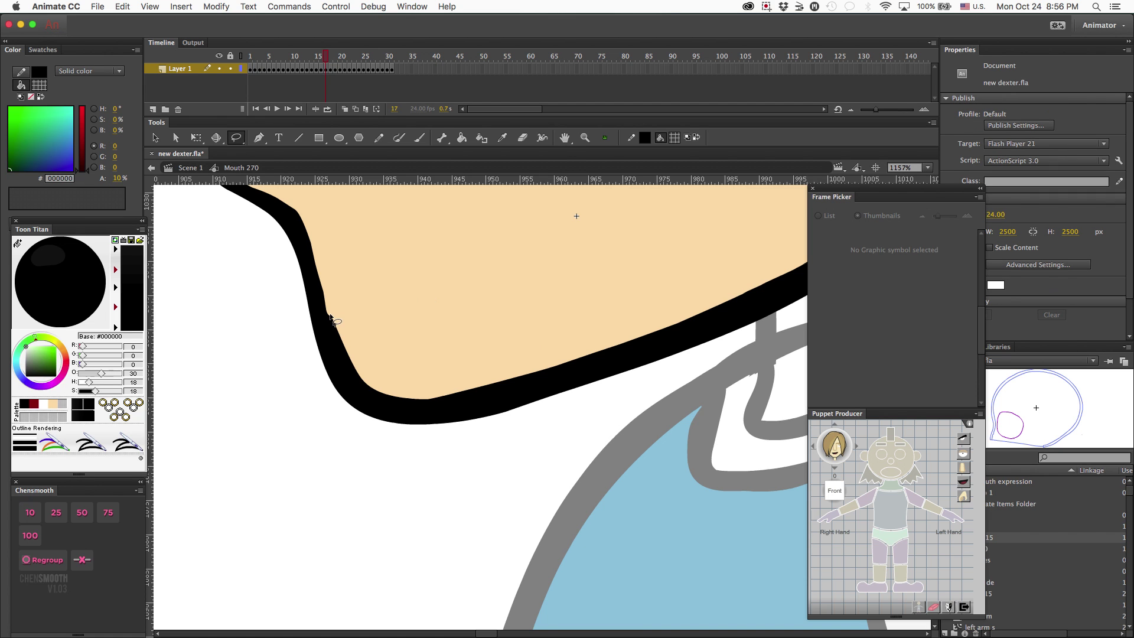
# Refine the inner outline curves below the lower lip and along the chin, and return to the main scene
pyautogui.press('v')
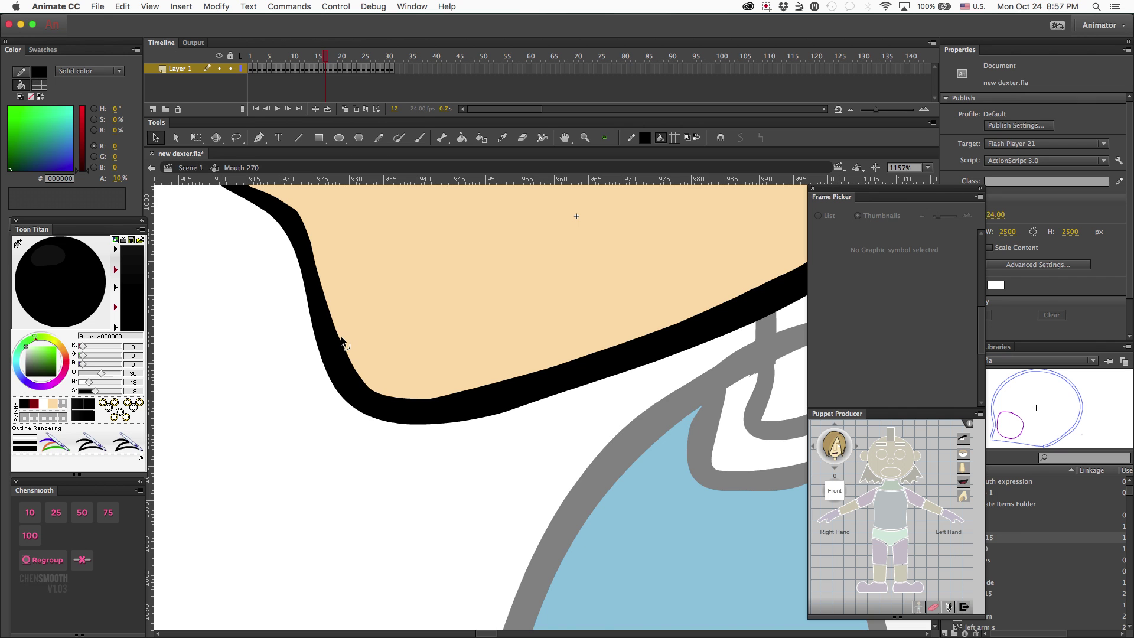
pyautogui.scroll(6, 341, 342)
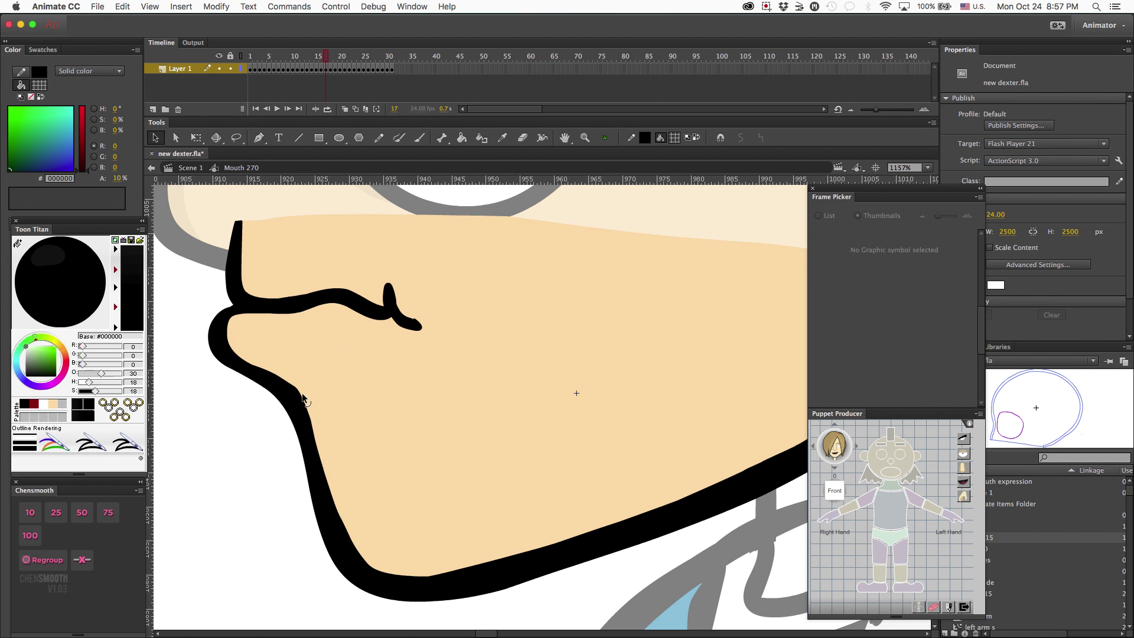
pyautogui.moveTo(301, 394); pyautogui.dragTo(303, 401)
pyautogui.scroll(10, 316, 398)
pyautogui.scroll(-6, 317, 398)
pyautogui.scroll(-4, 317, 399)
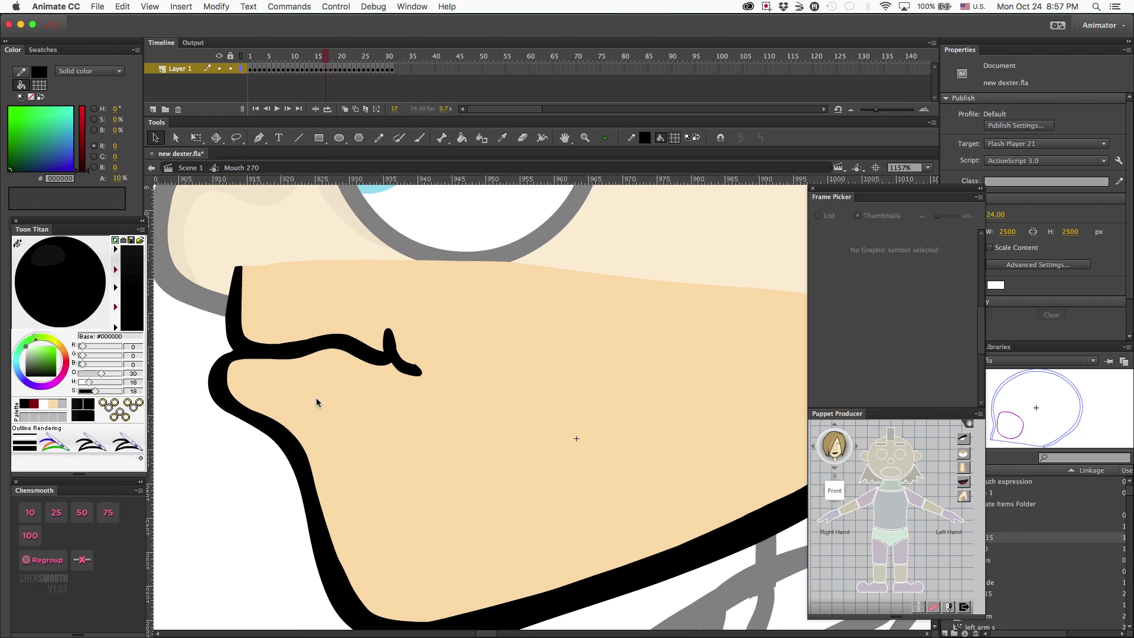
pyautogui.moveTo(418, 577); pyautogui.dragTo(414, 580)
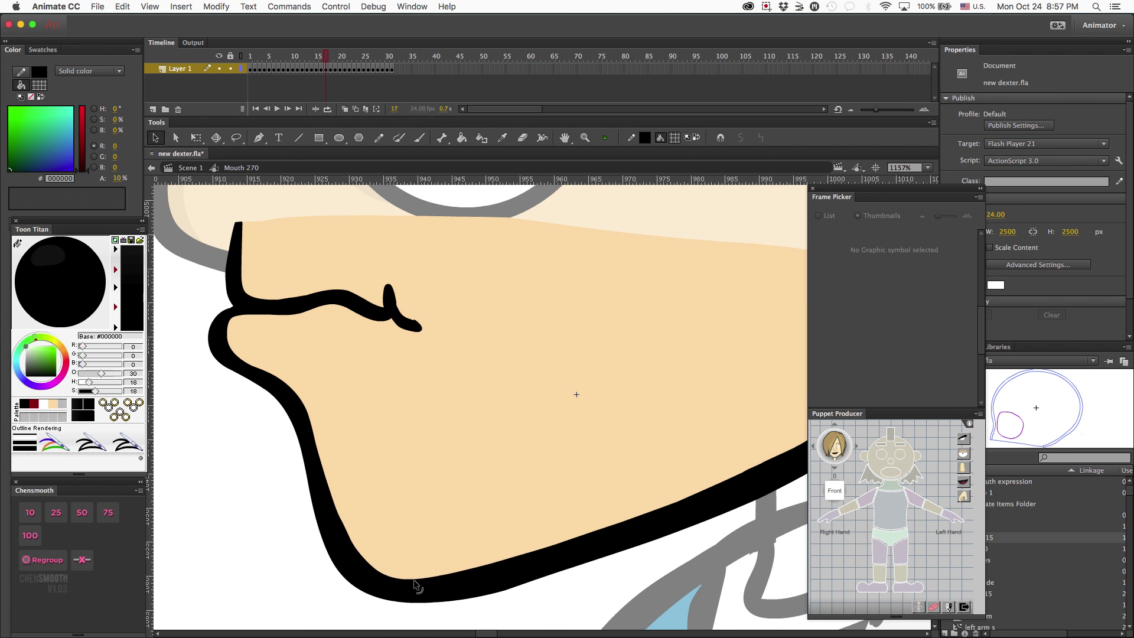
pyautogui.moveTo(493, 598); pyautogui.dragTo(488, 603)
pyautogui.press('super+minus')
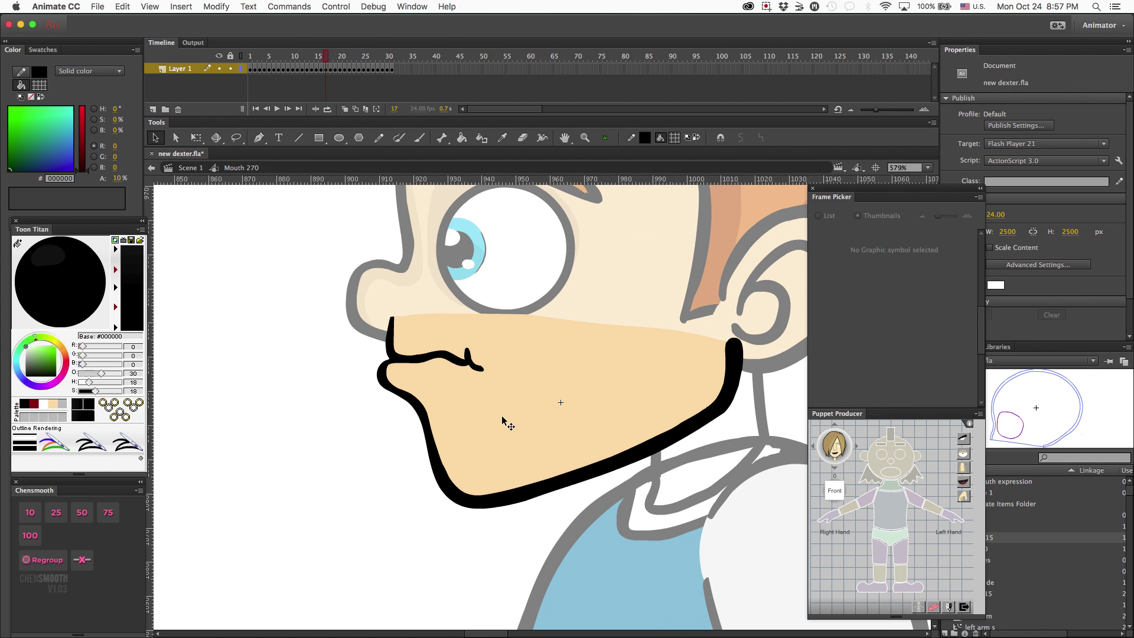
pyautogui.click(415, 350)
pyautogui.doubleClick(331, 367)
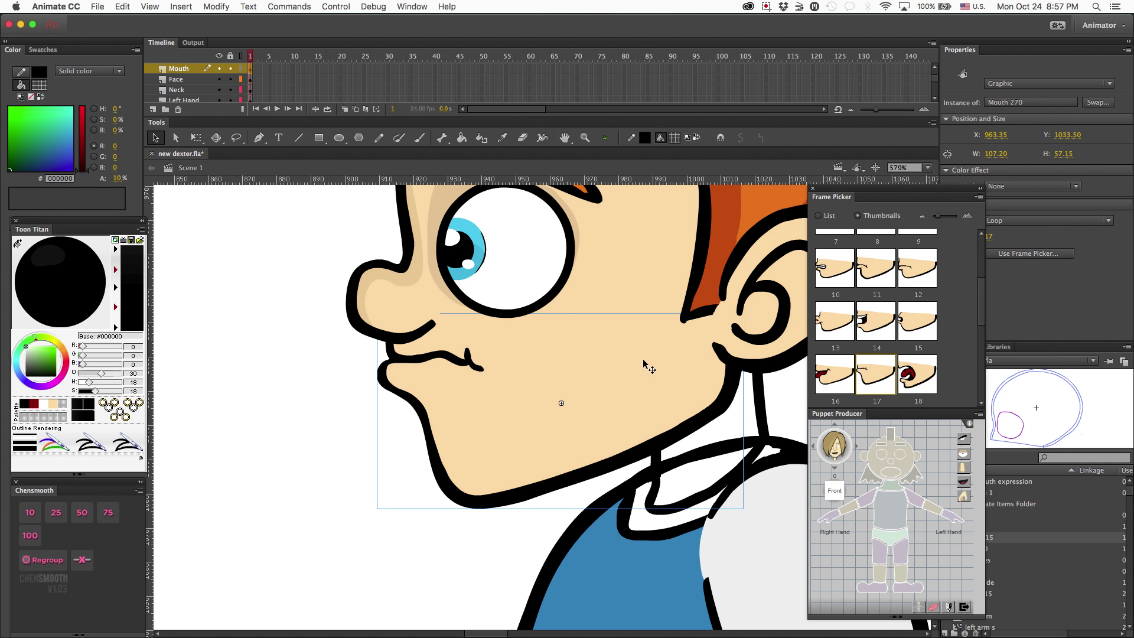
# Check the profile face with the reworked frame 17 mouth and preview the expression on frame 18
pyautogui.press('h')
pyautogui.moveTo(587, 372); pyautogui.dragTo(430, 454)
pyautogui.press('super+minus')
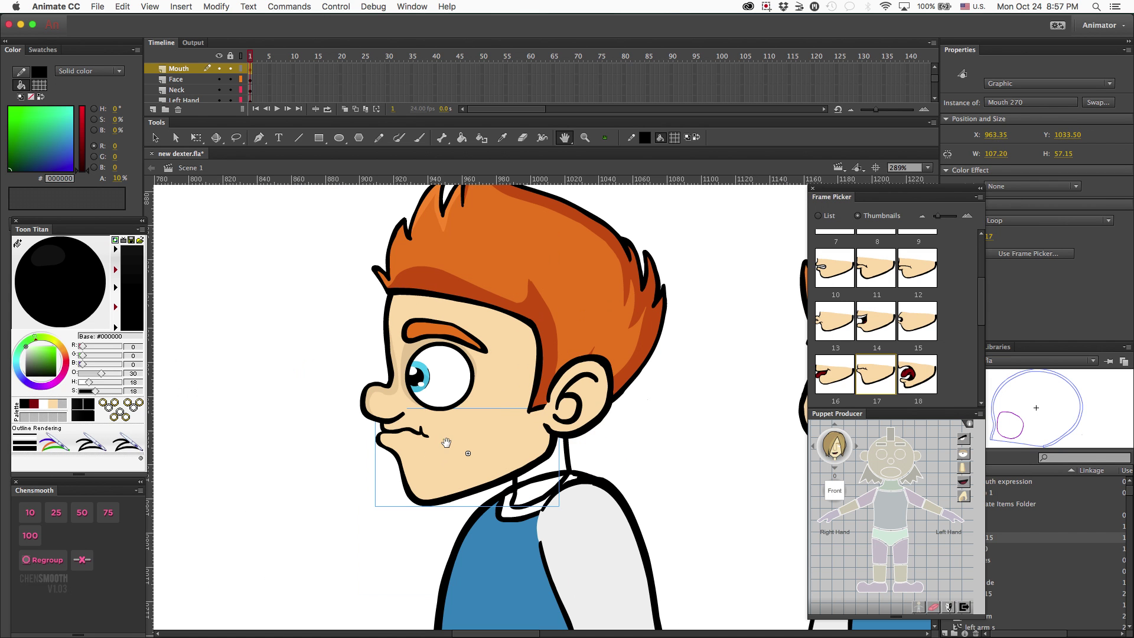
pyautogui.hotkey('shift', 'h')
pyautogui.moveTo(473, 408)
pyautogui.mouseDown()
pyautogui.moveTo(466, 428)
pyautogui.moveTo(477, 424)
pyautogui.mouseUp()
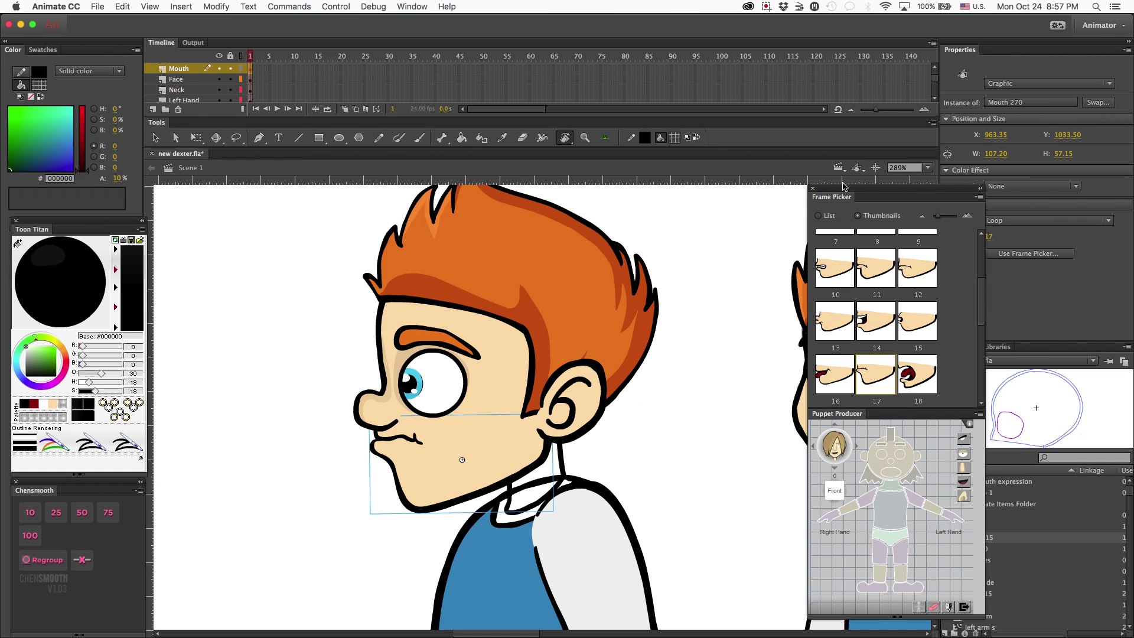
pyautogui.moveTo(704, 242); pyautogui.dragTo(705, 239)
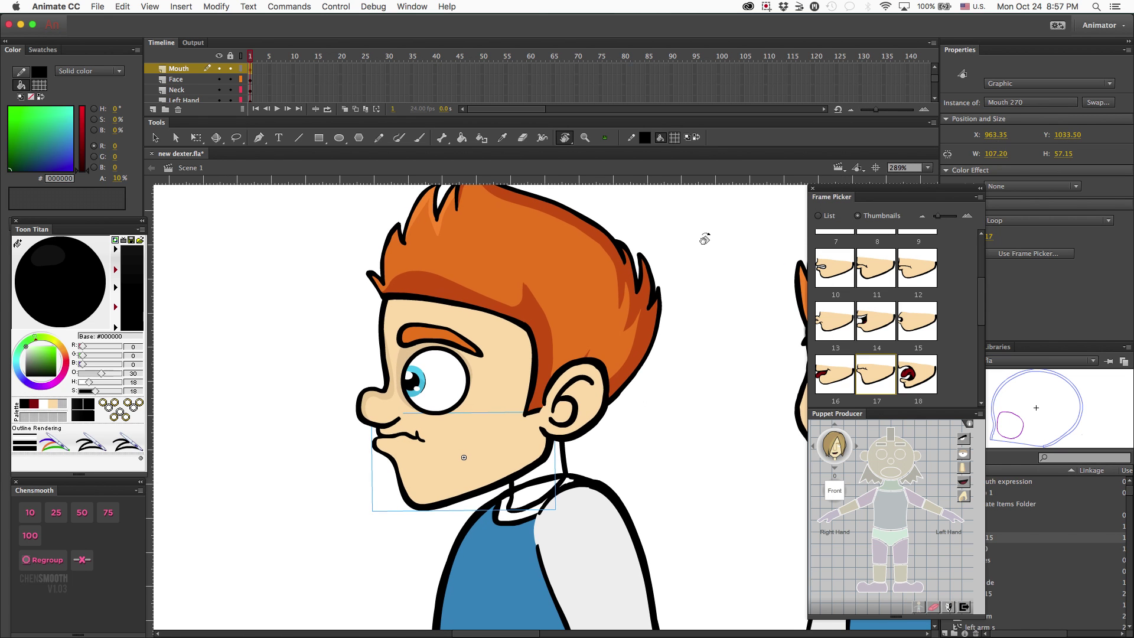
pyautogui.scroll(3, 576, 331)
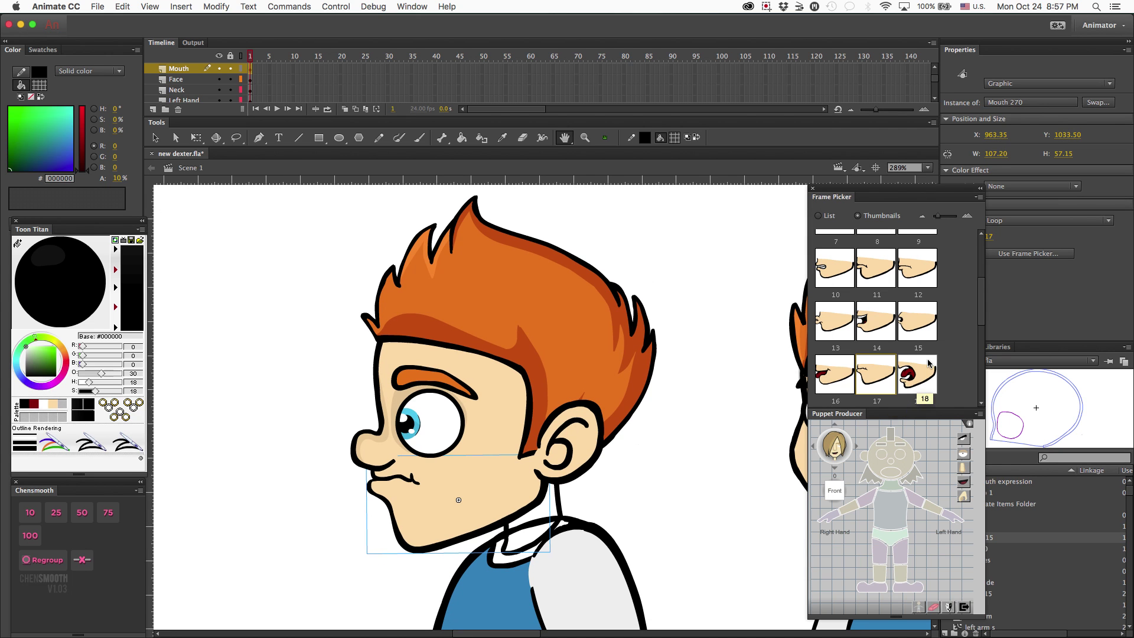
pyautogui.scroll(-3, 851, 348)
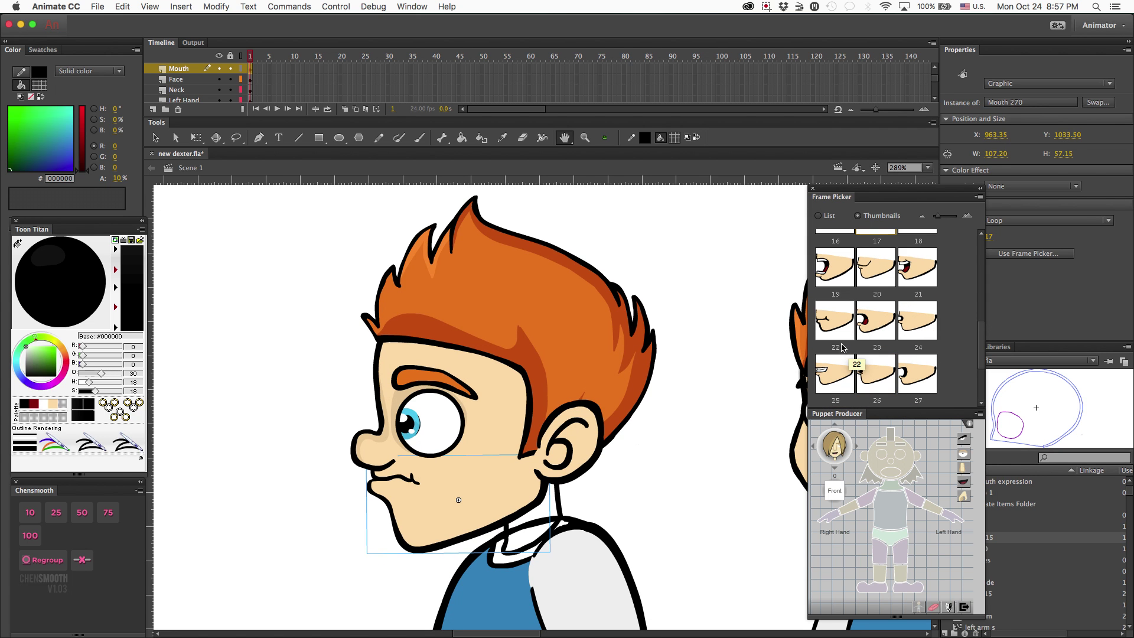
pyautogui.scroll(1, 903, 310)
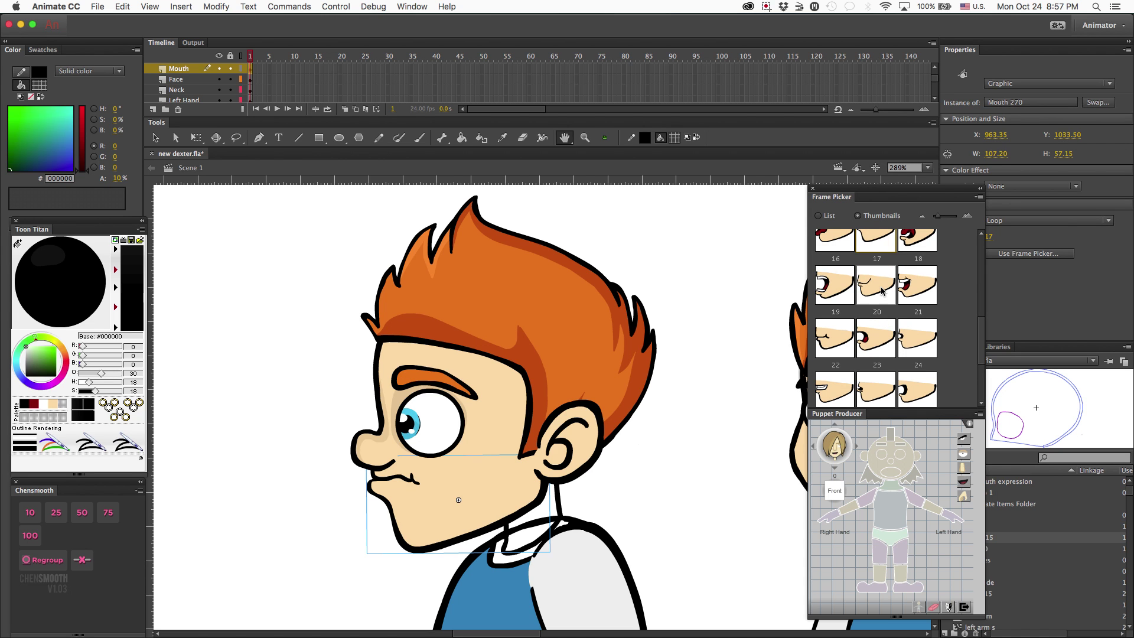
pyautogui.click(919, 235)
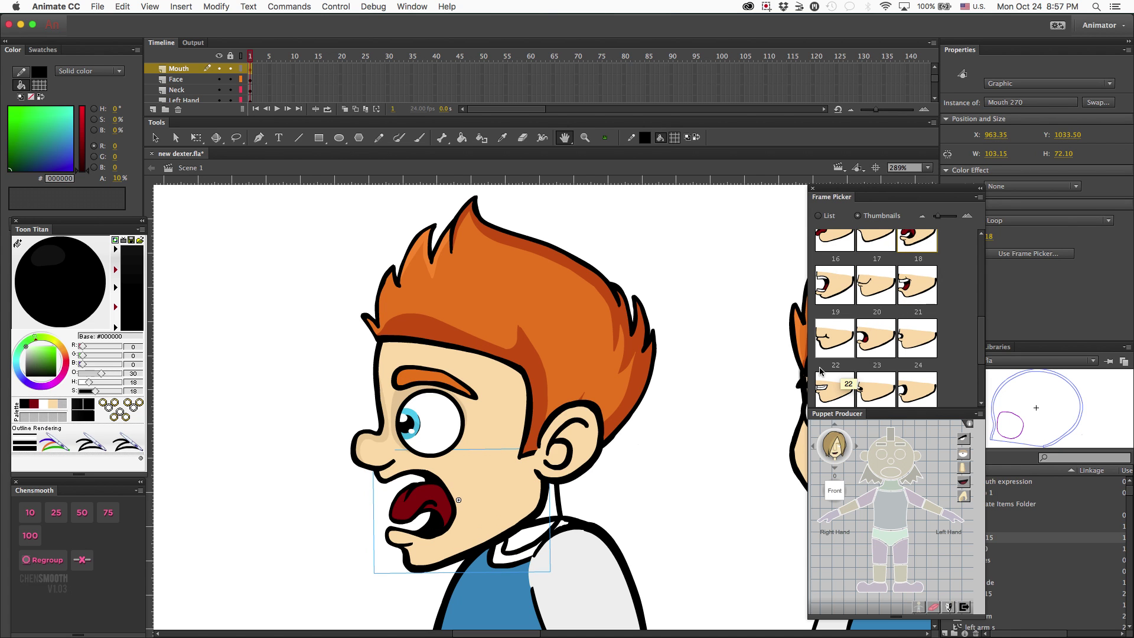
# Preview the profile character's mouth expressions on frames 19 through 24
pyautogui.click(839, 286)
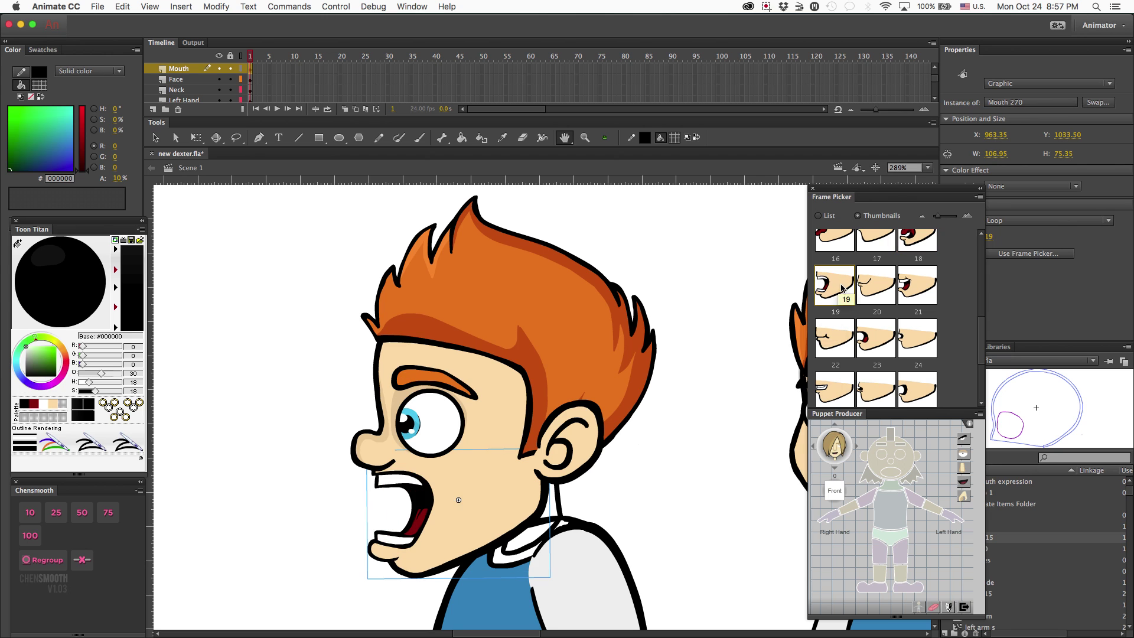
pyautogui.click(870, 290)
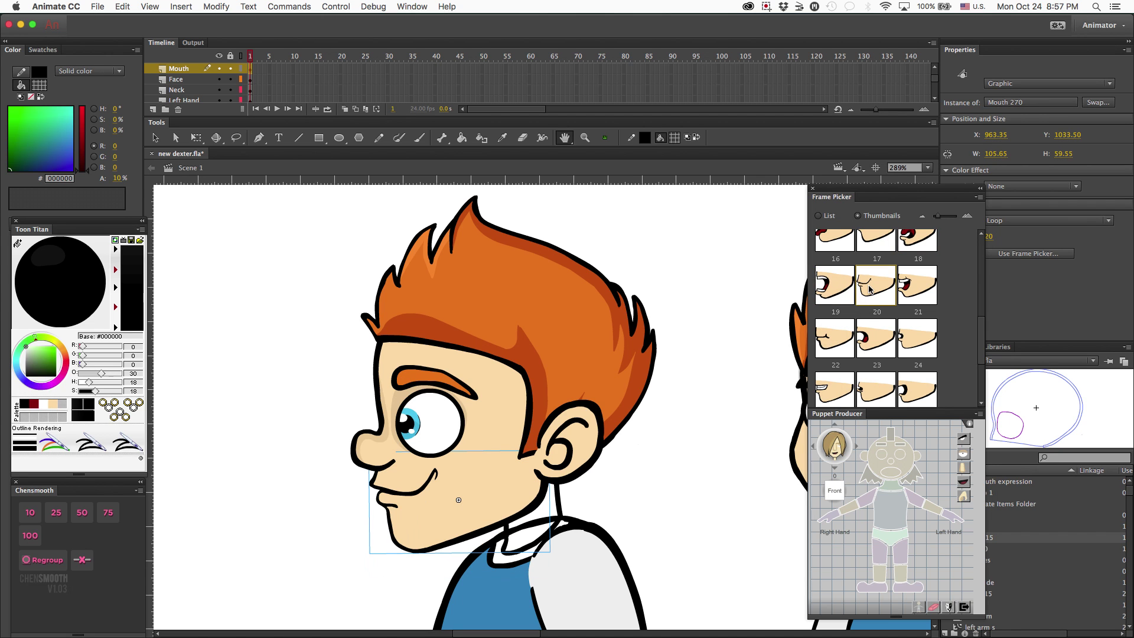
pyautogui.click(914, 294)
pyautogui.click(830, 350)
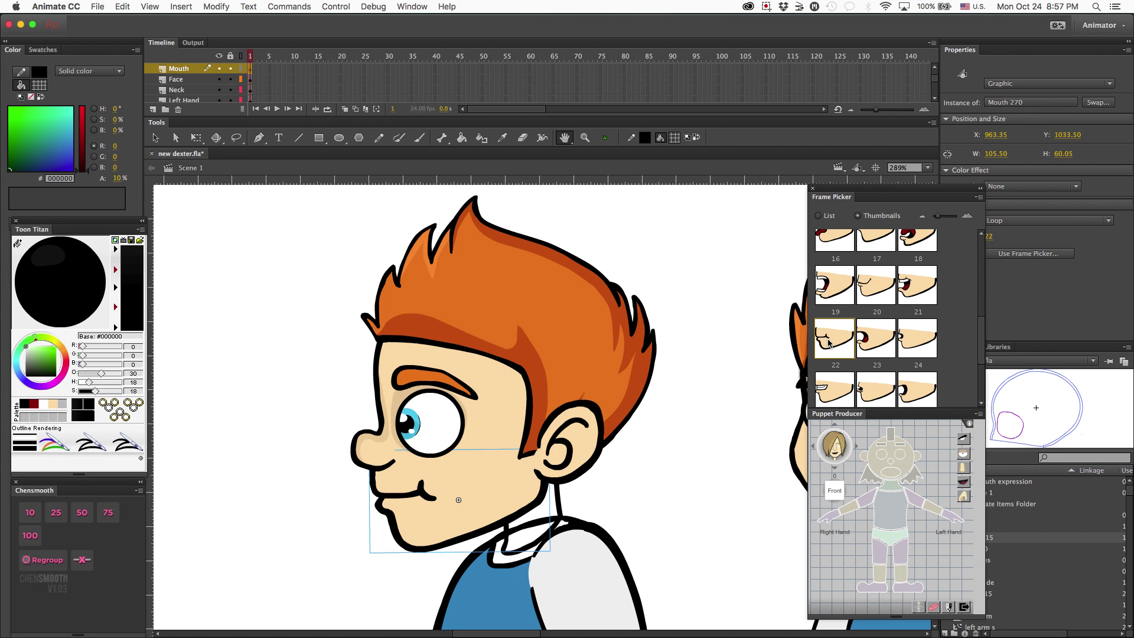
pyautogui.click(881, 341)
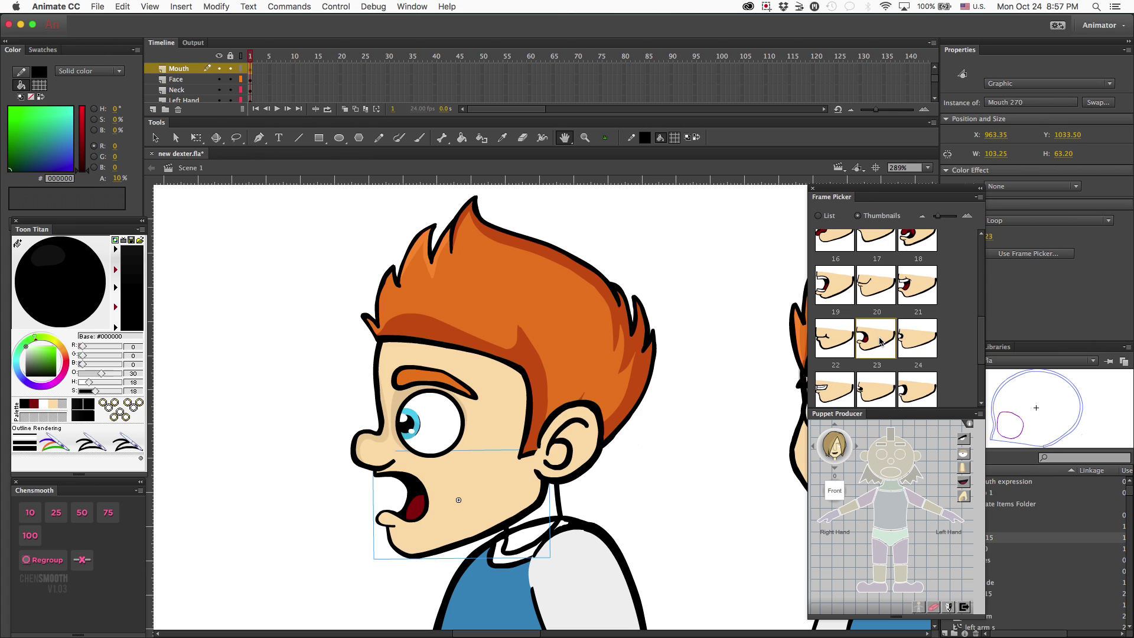
pyautogui.click(905, 342)
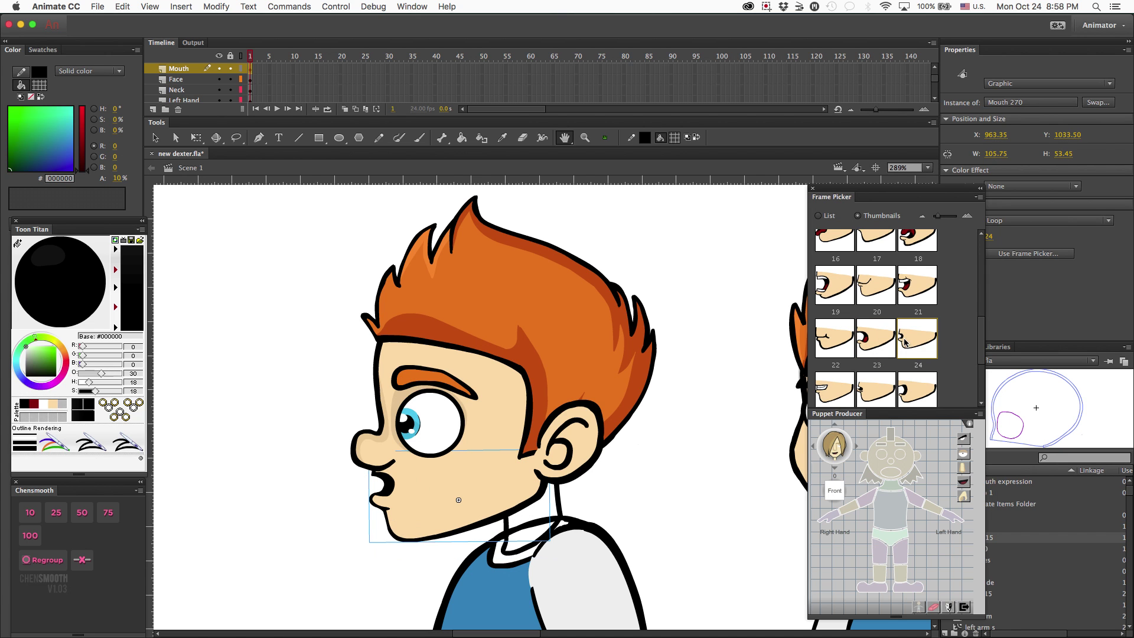
# Preview the remaining mouth expressions of the profile character, frames 25 through 31
pyautogui.scroll(-1, 905, 343)
pyautogui.click(830, 346)
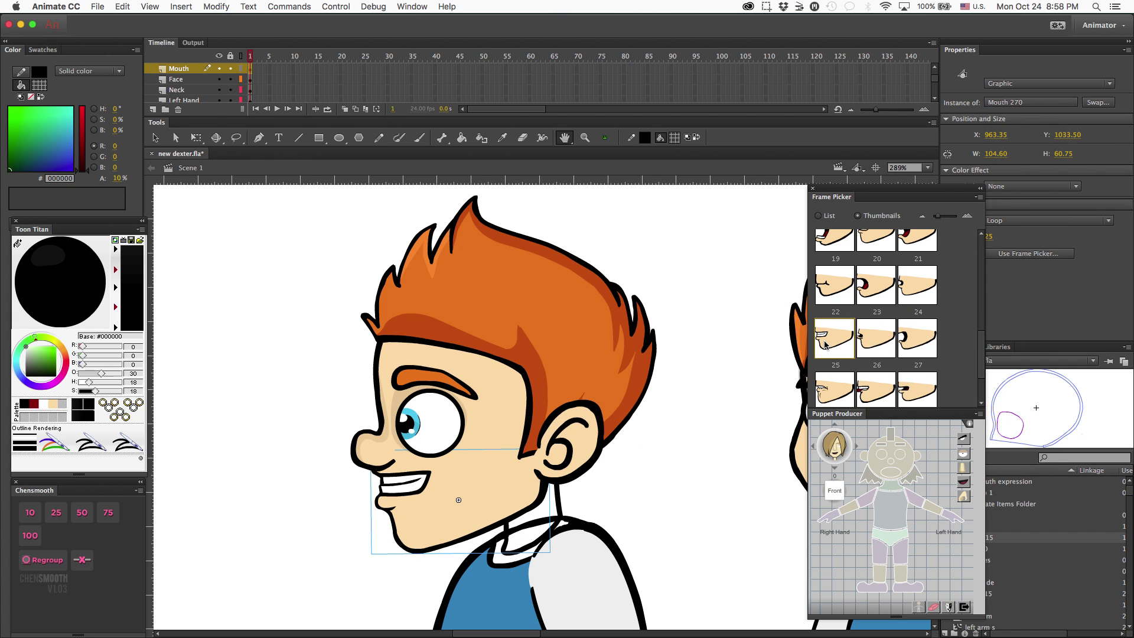
pyautogui.click(876, 338)
pyautogui.scroll(-1, 876, 338)
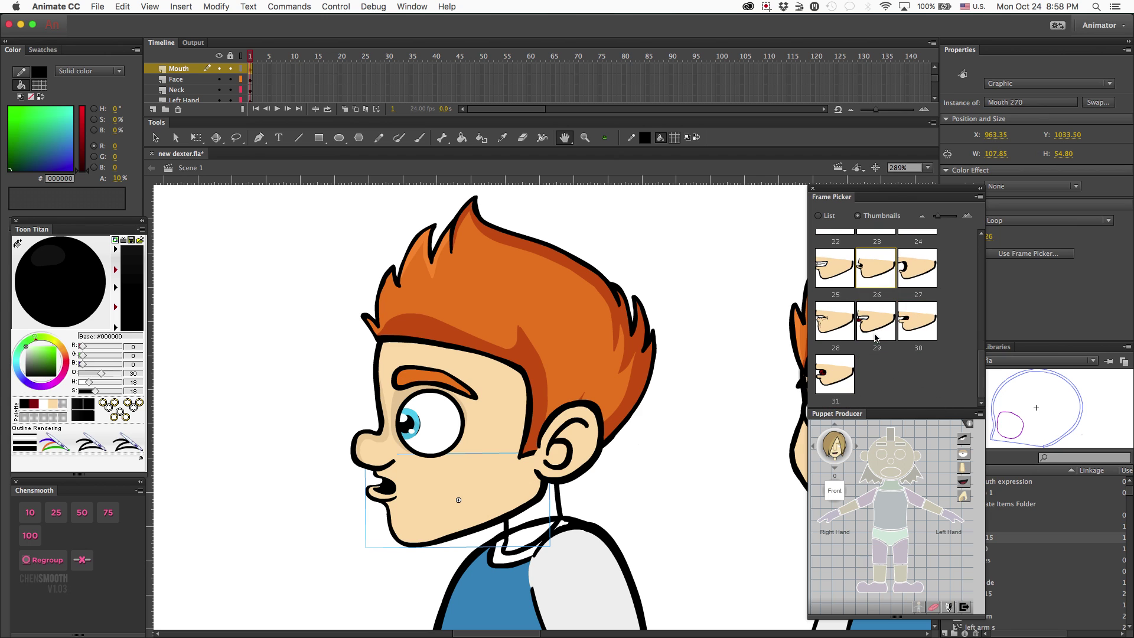
pyautogui.click(918, 269)
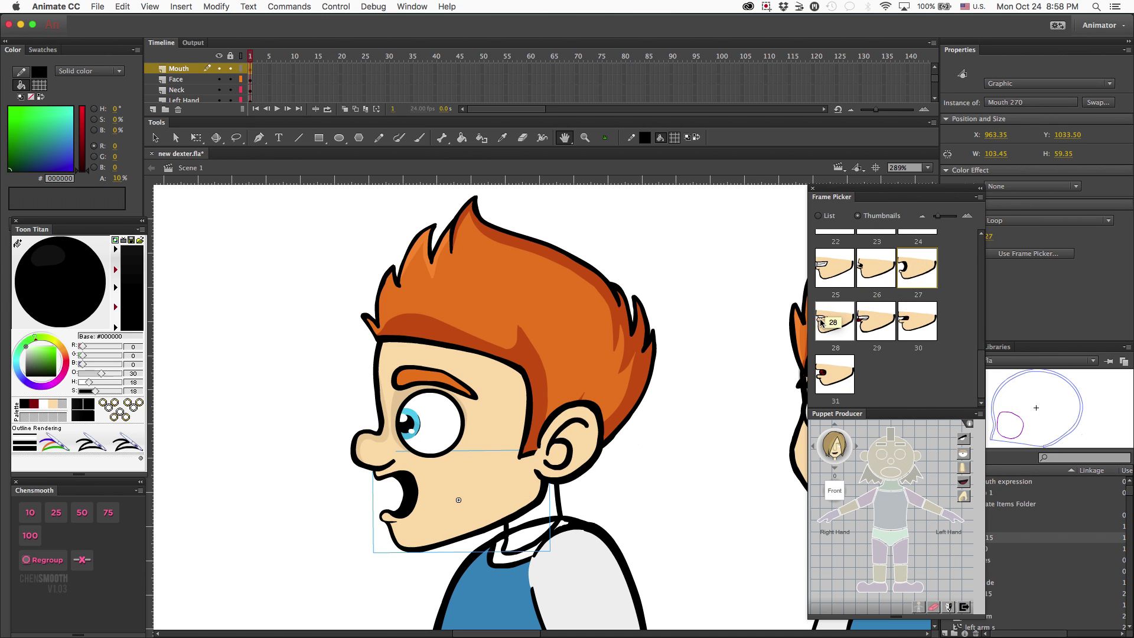
pyautogui.click(844, 322)
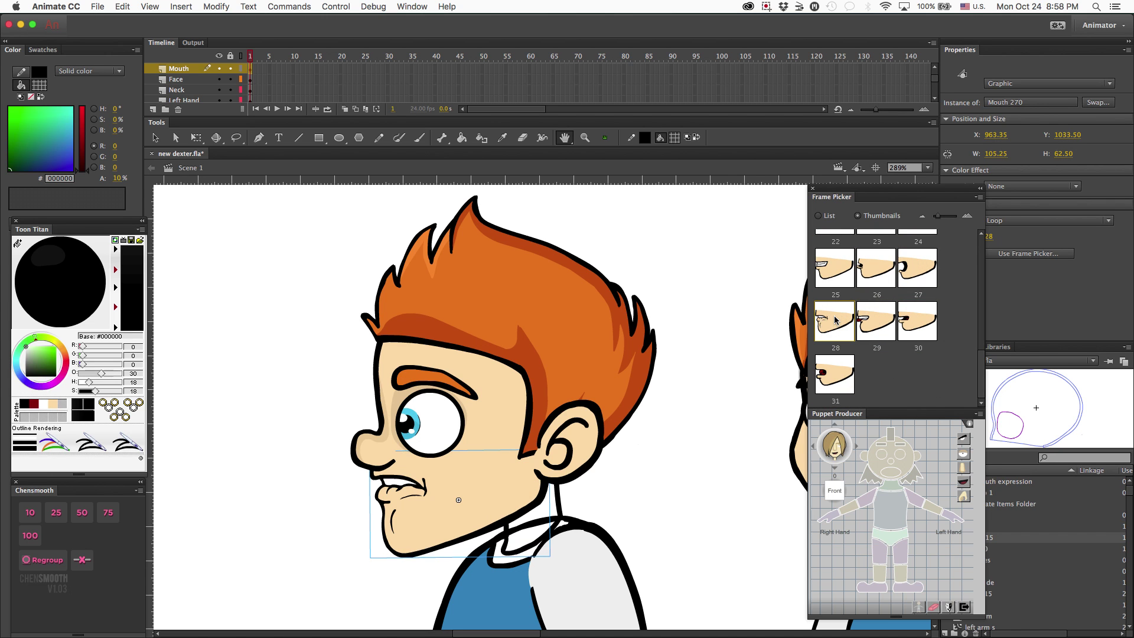
pyautogui.click(878, 321)
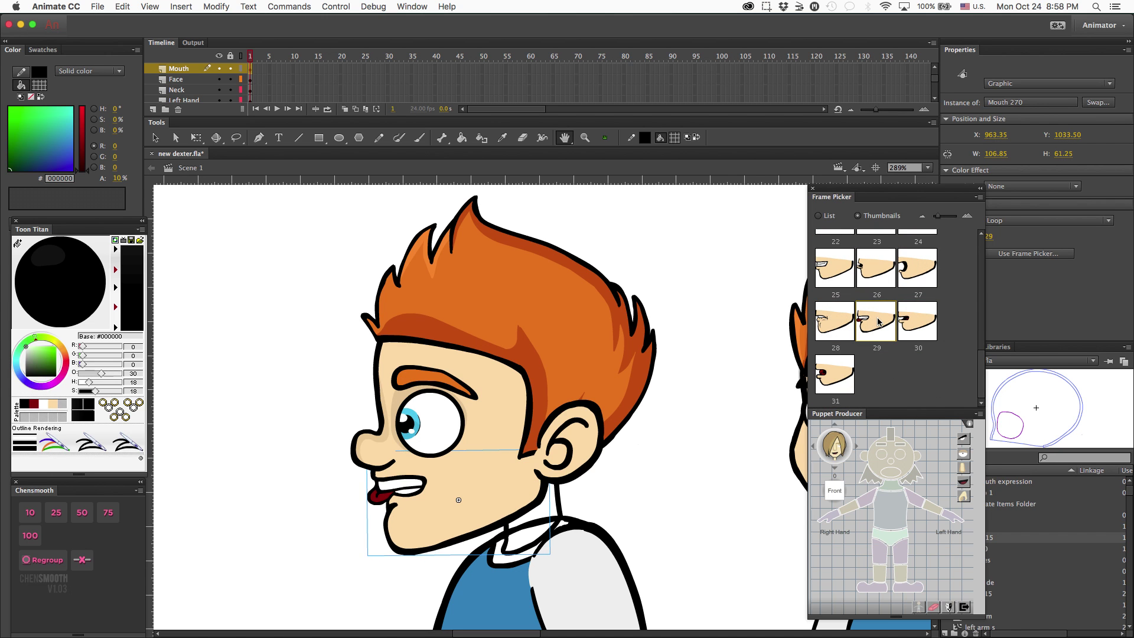
pyautogui.click(918, 321)
pyautogui.click(836, 383)
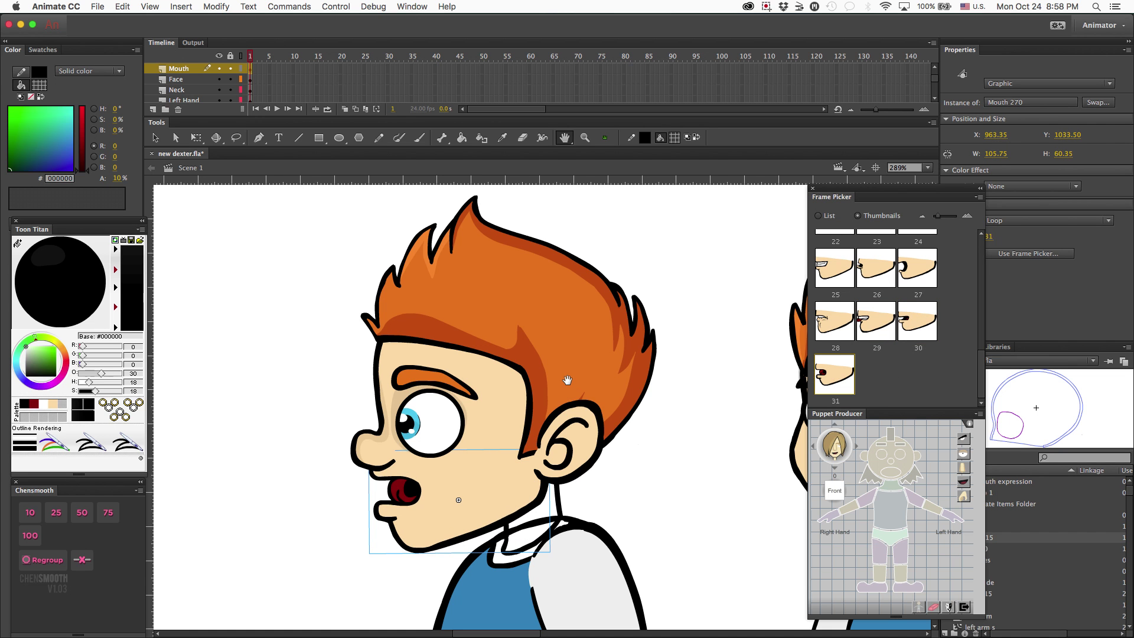
# Bring the three-quarter character into view and set its mouth to frame 31 to compare with the profile face
pyautogui.moveTo(703, 362); pyautogui.dragTo(510, 351)
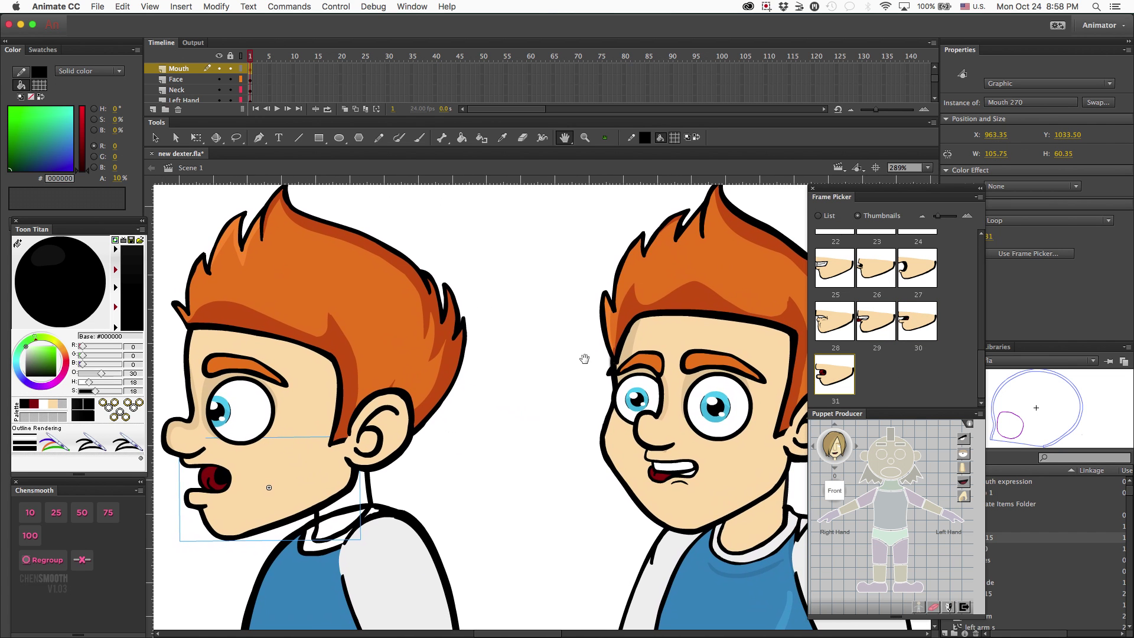
pyautogui.press('v')
pyautogui.click(662, 476)
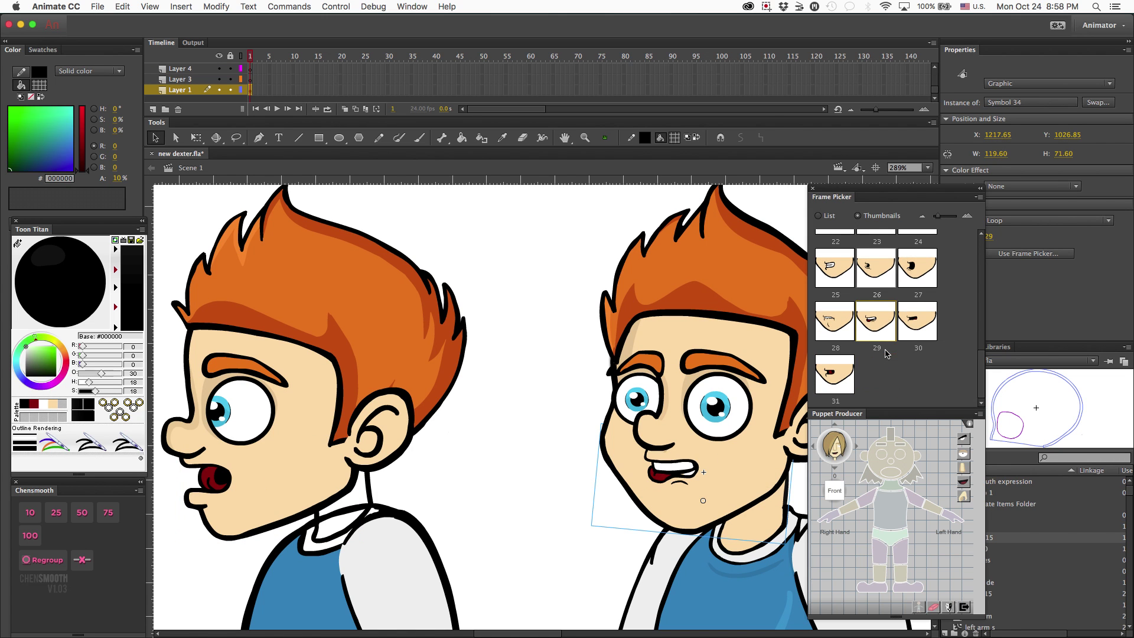
pyautogui.click(850, 377)
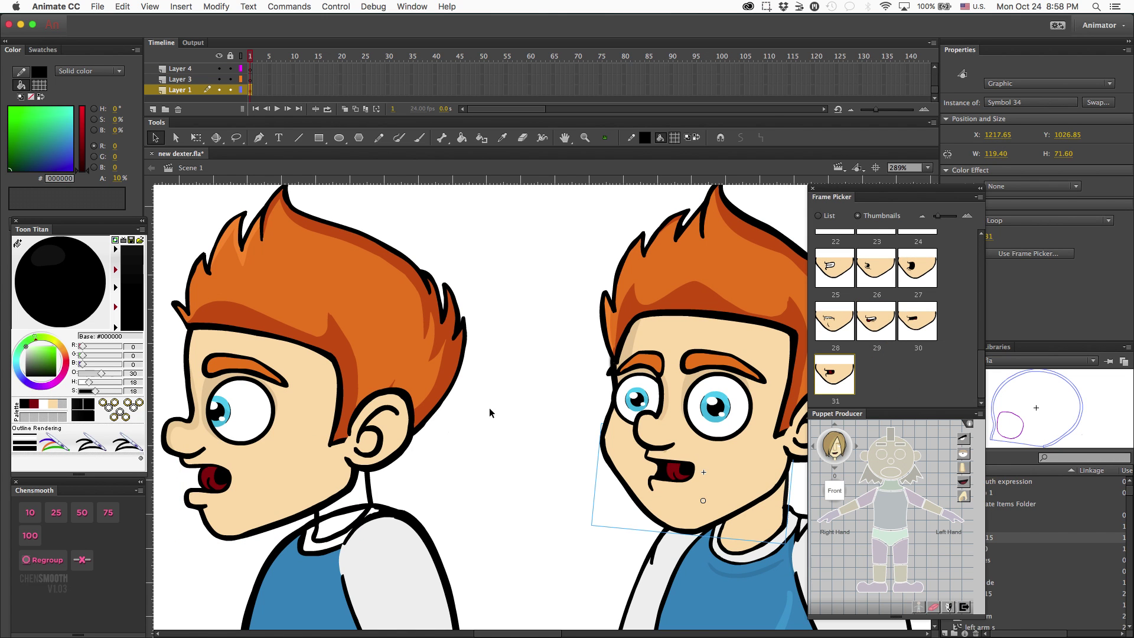
# Switch the profile and three-quarter mouths to frame 28 to compare the expression across both views
pyautogui.click(288, 485)
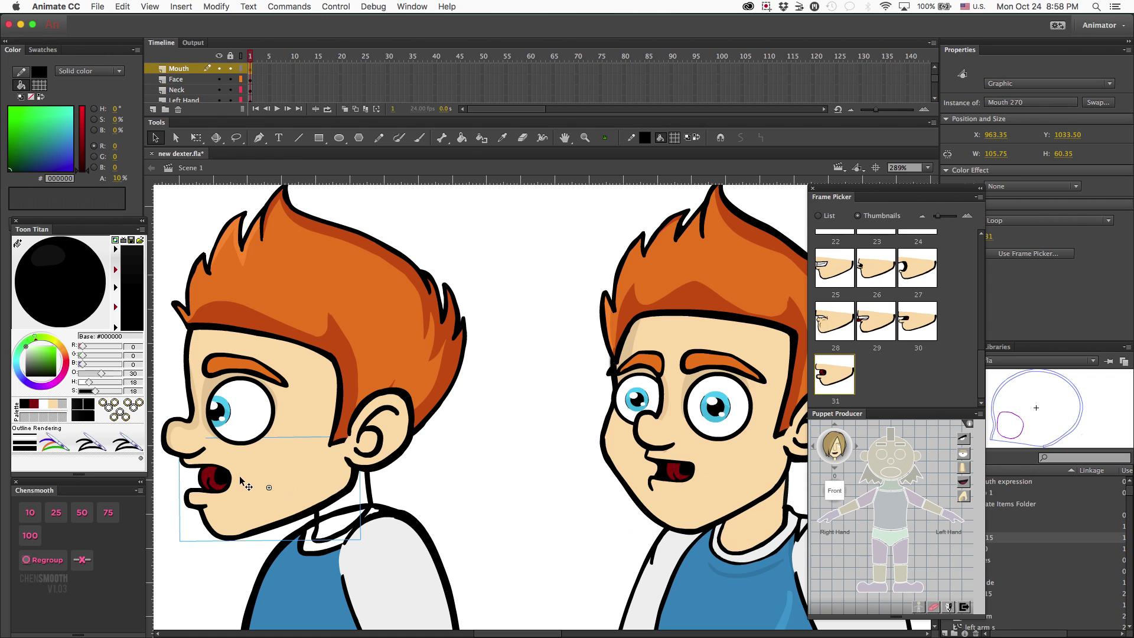
pyautogui.click(821, 324)
pyautogui.click(719, 437)
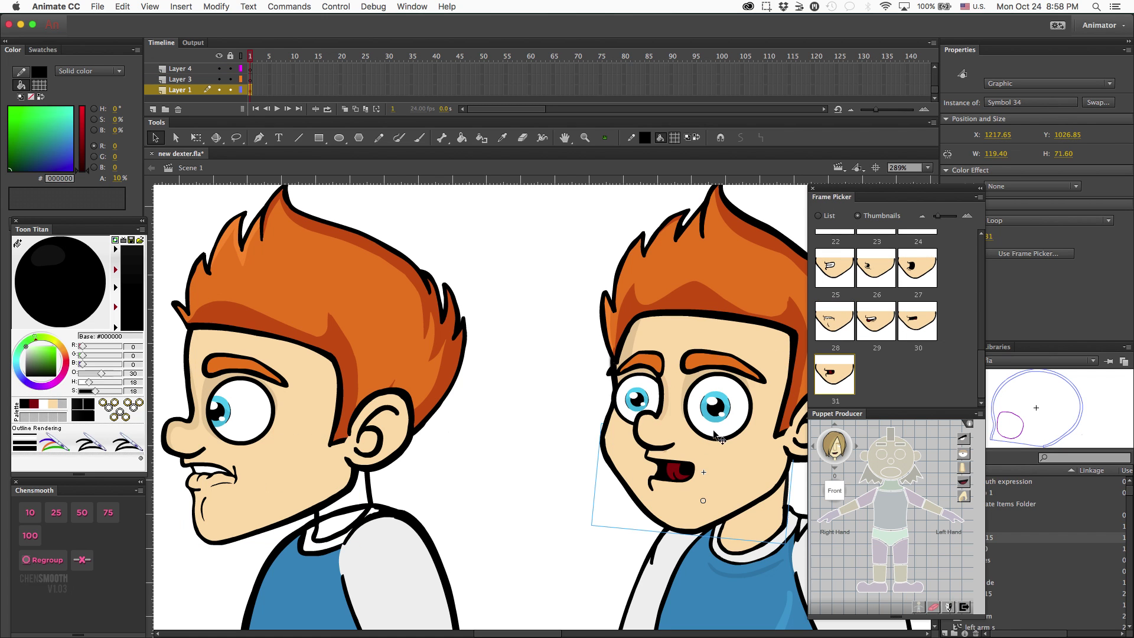
pyautogui.click(842, 317)
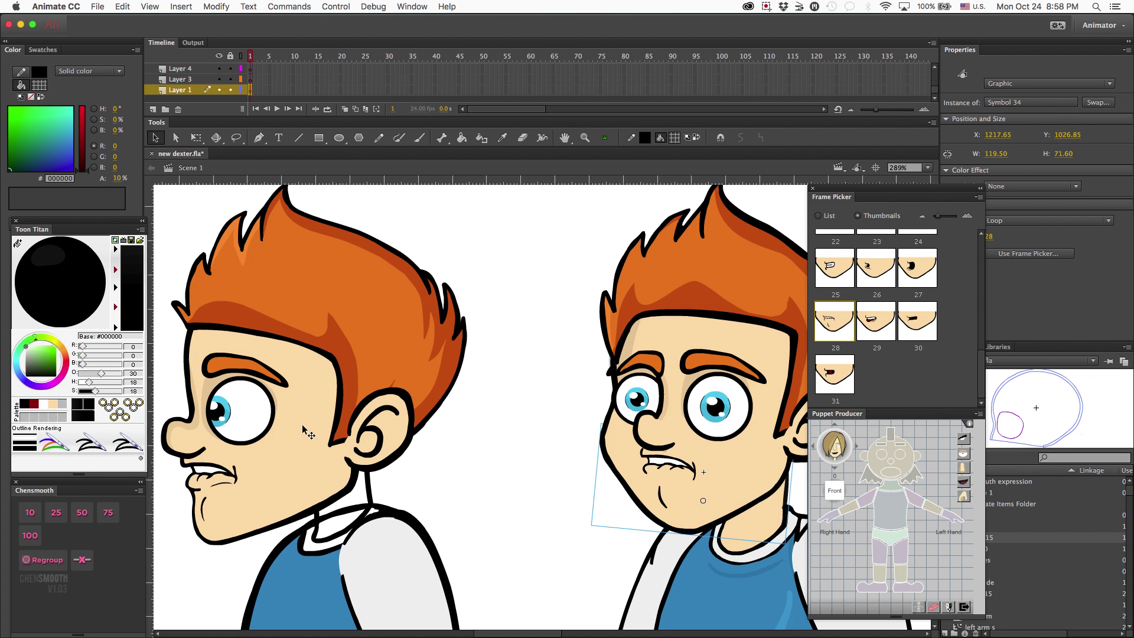
# Compare the frame 23 mouth on both the profile and three-quarter faces
pyautogui.click(236, 482)
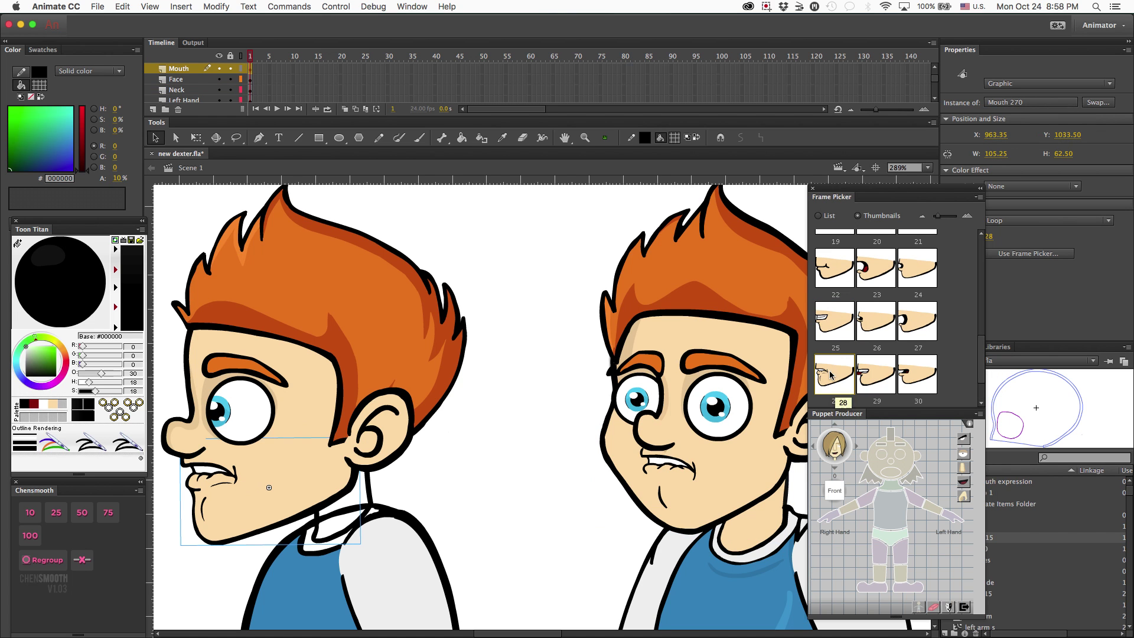
pyautogui.scroll(2, 867, 313)
pyautogui.click(868, 309)
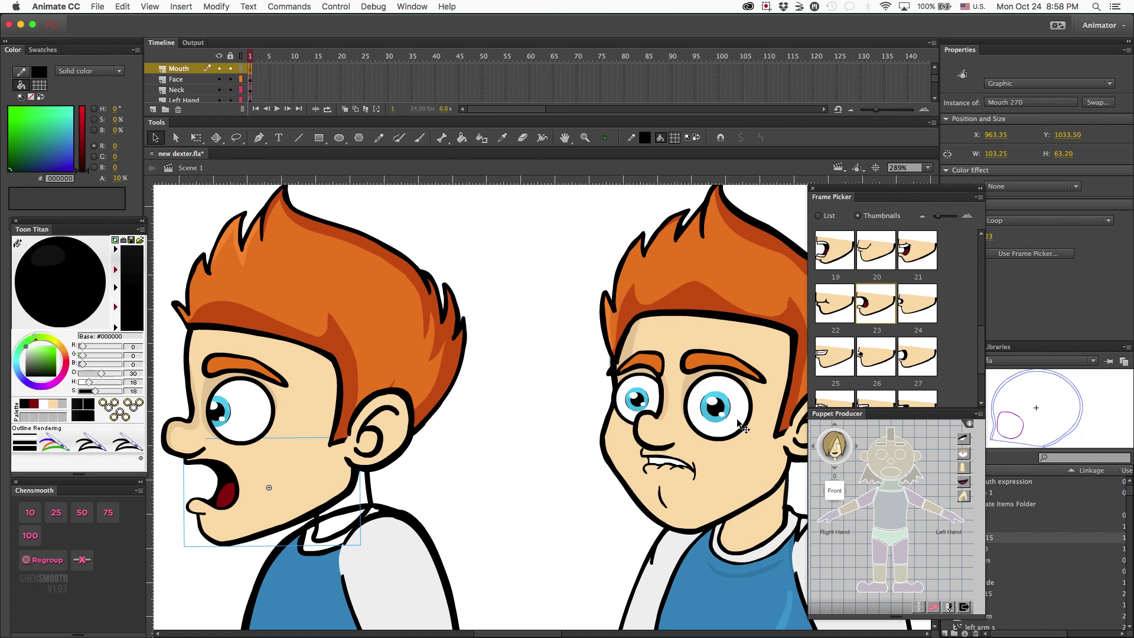
pyautogui.click(675, 471)
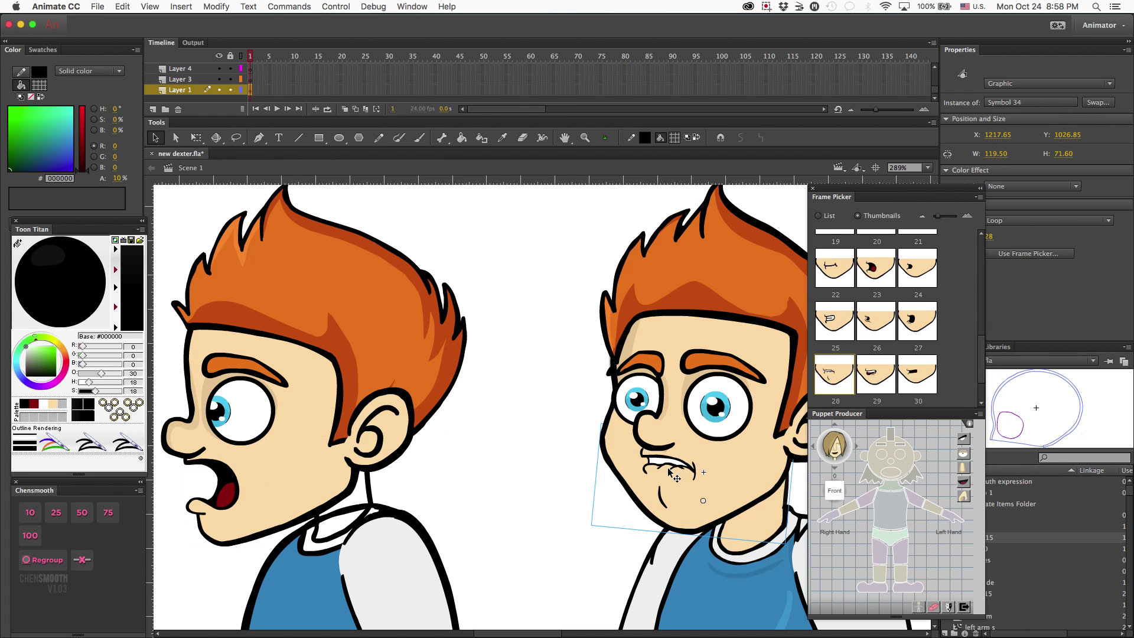
pyautogui.click(876, 269)
# Show the frame 18 mouth on the profile face and on the three-quarter face for comparison
pyautogui.click(263, 464)
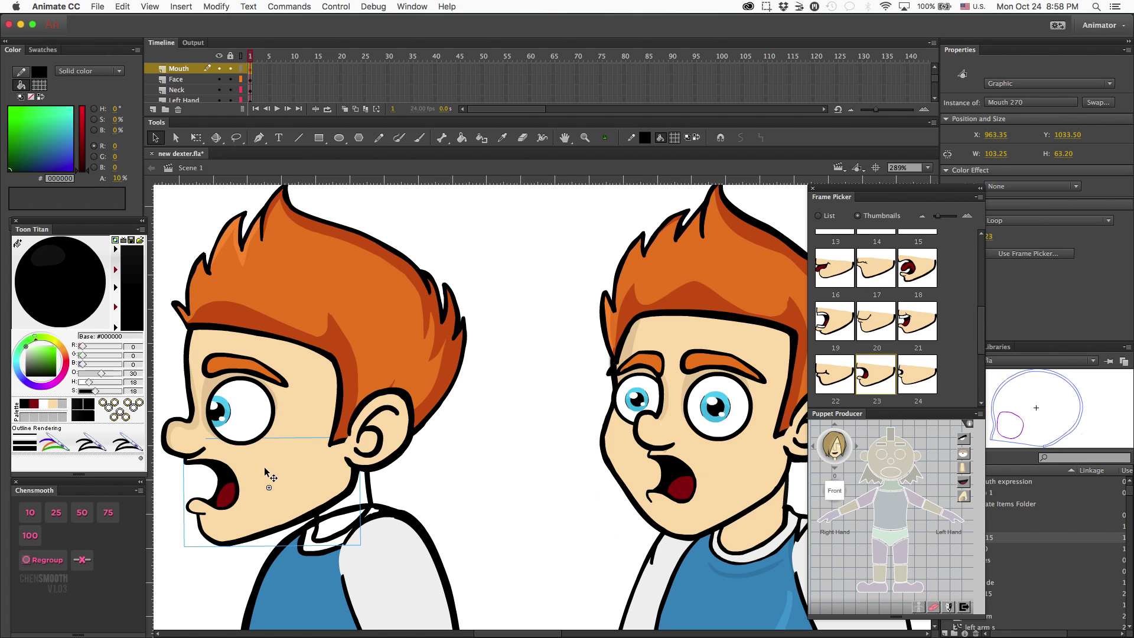
pyautogui.scroll(8, 853, 304)
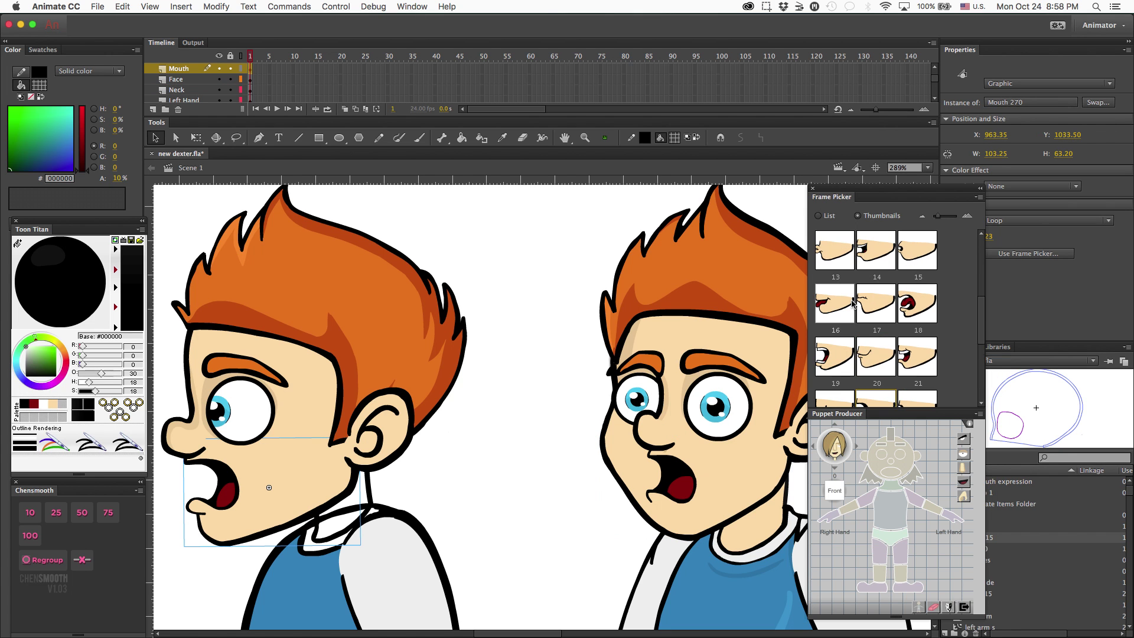
pyautogui.click(913, 304)
pyautogui.click(673, 473)
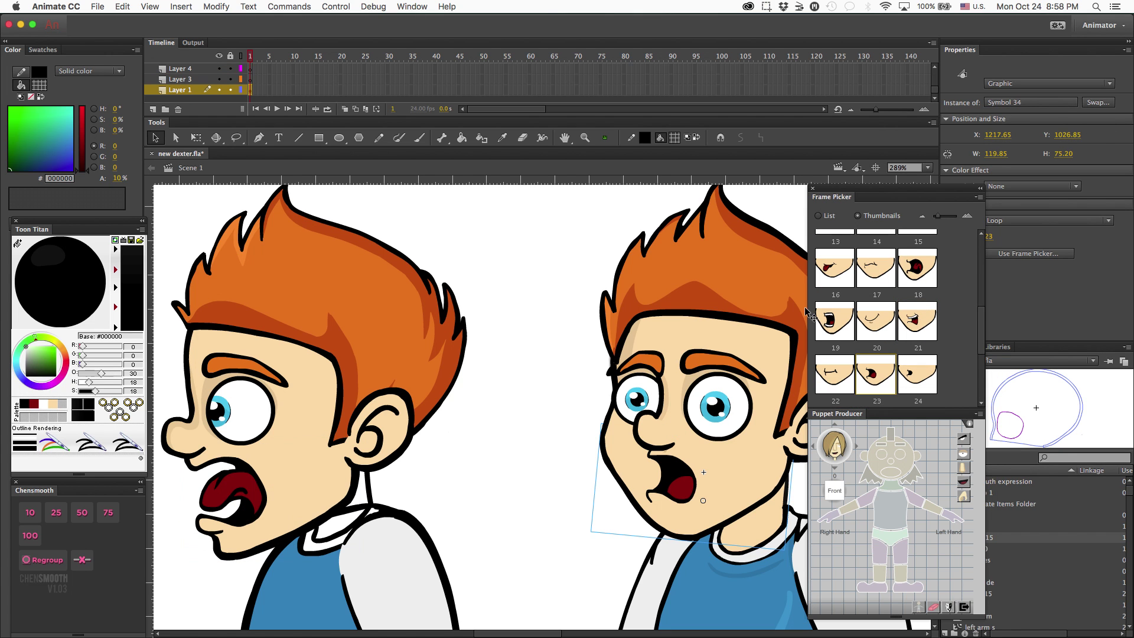
pyautogui.click(921, 269)
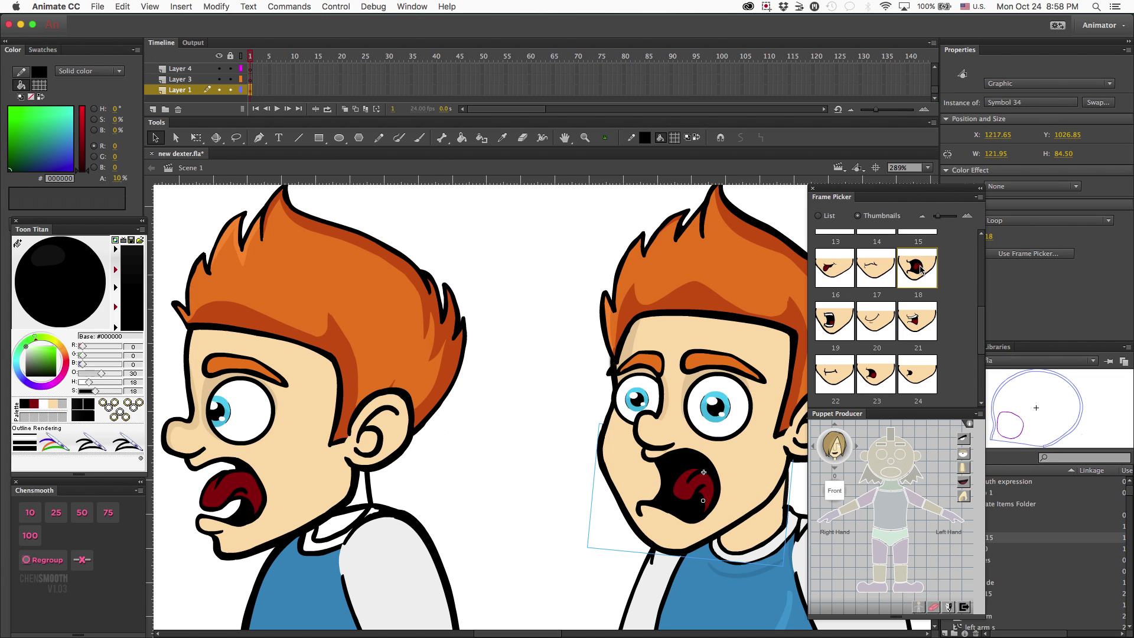
# Set the profile mouth to frame 7 and look through the three-quarter mouth's frames for the matching expression
pyautogui.click(233, 492)
pyautogui.scroll(3, 866, 312)
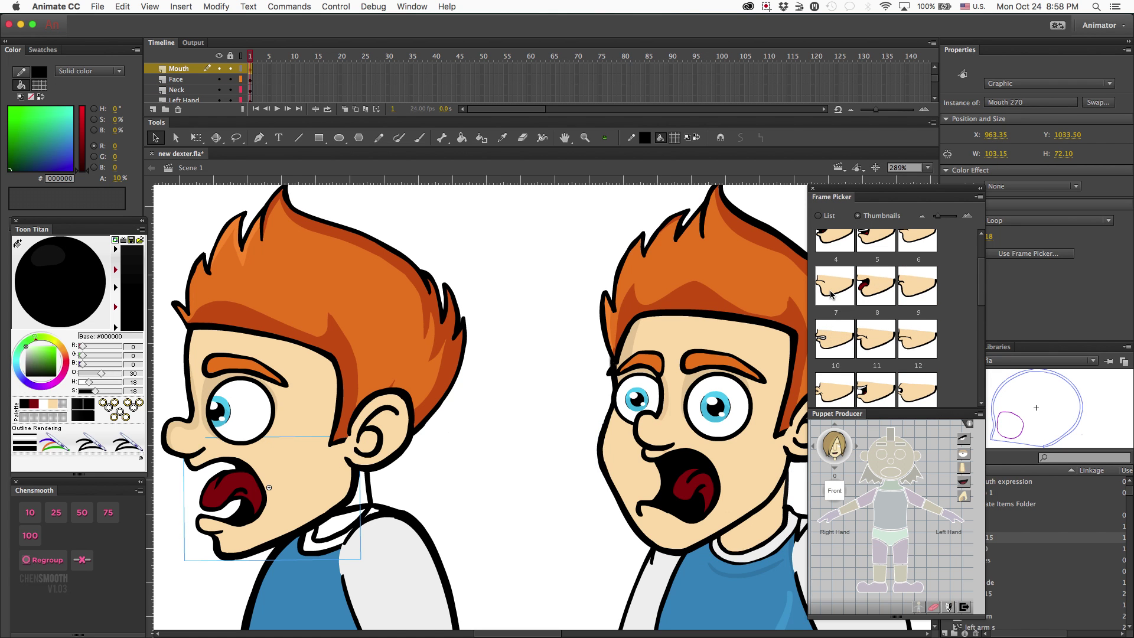
pyautogui.click(832, 295)
pyautogui.click(660, 499)
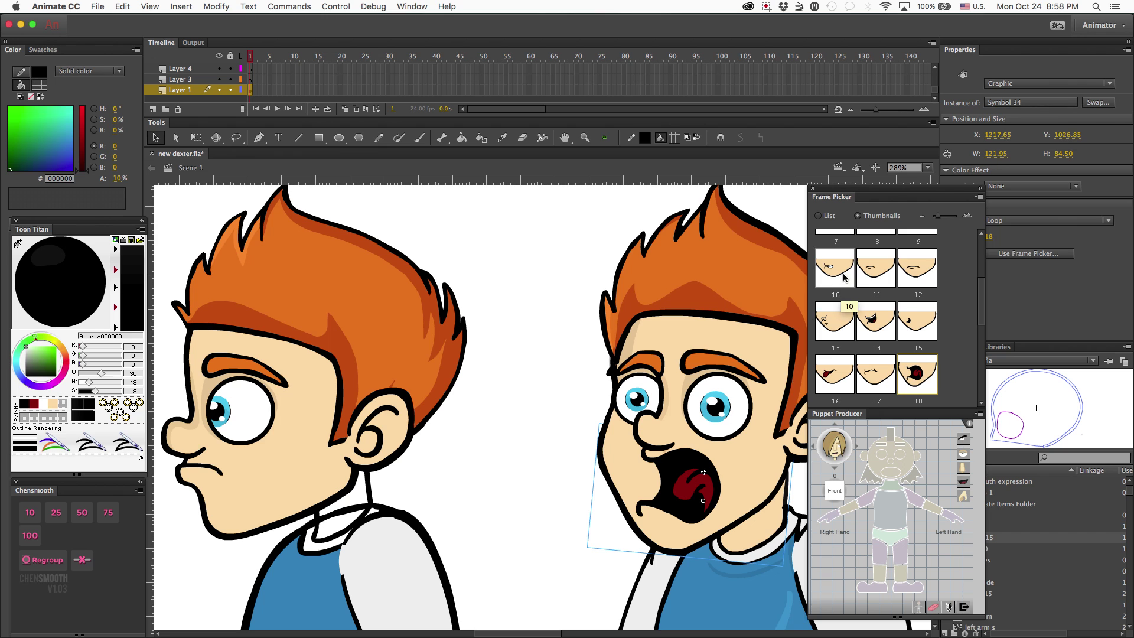
pyautogui.scroll(-3, 839, 309)
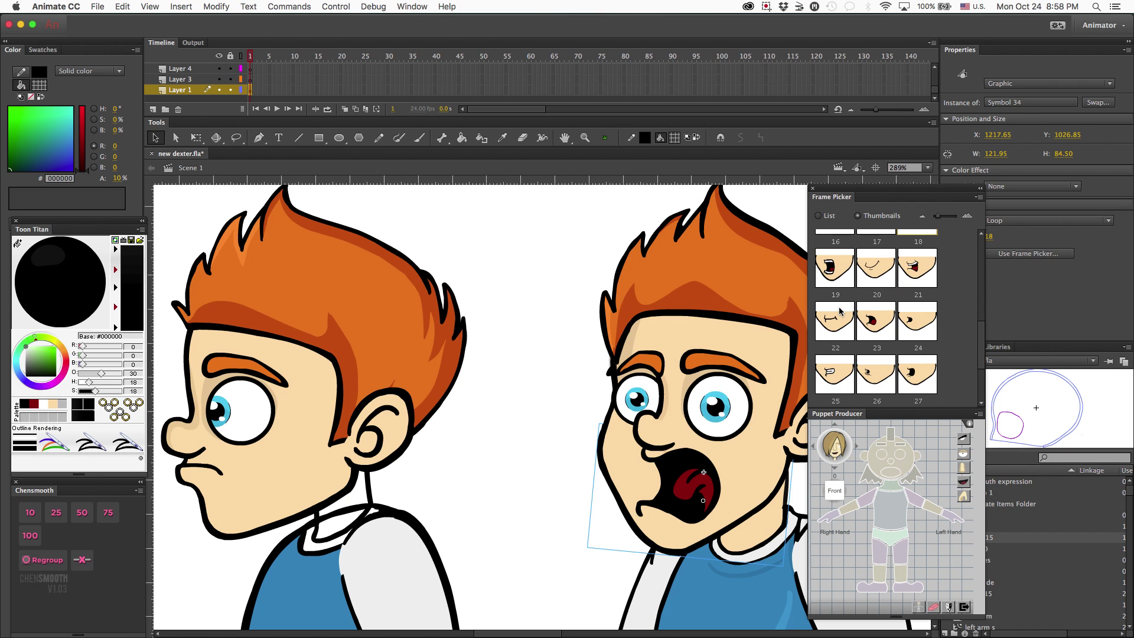
pyautogui.scroll(1, 839, 307)
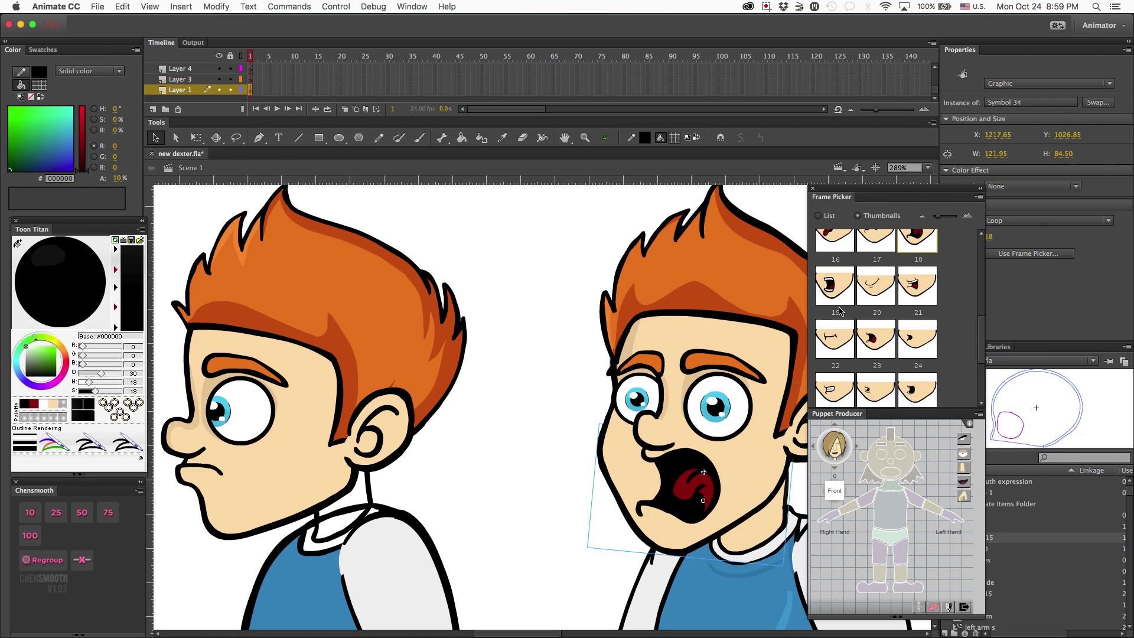
pyautogui.scroll(4, 840, 309)
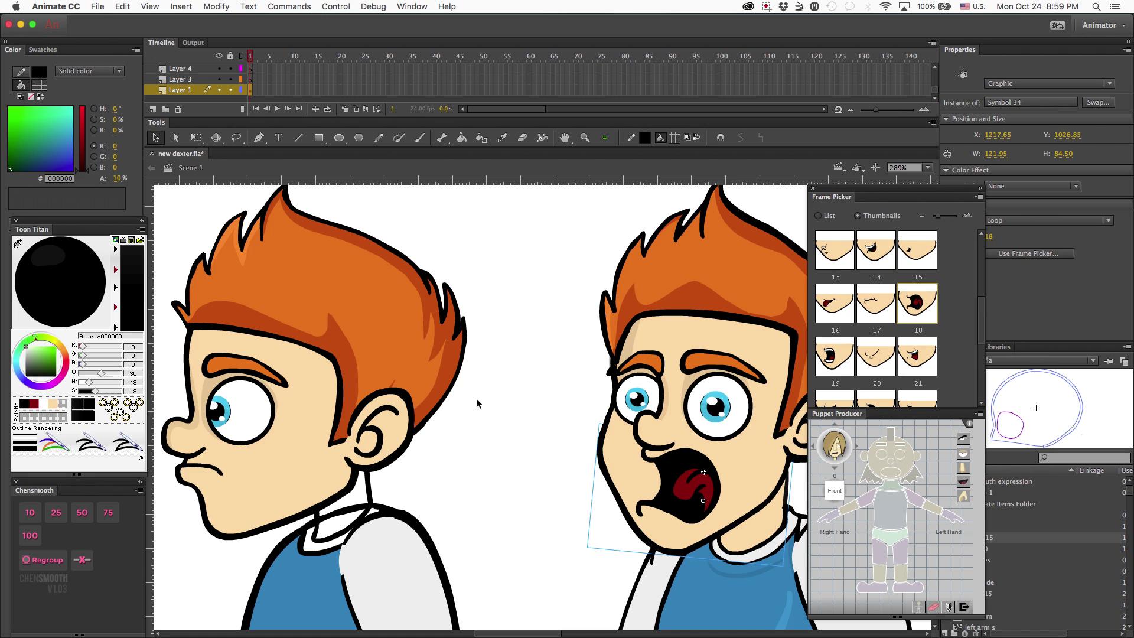
pyautogui.doubleClick(235, 480)
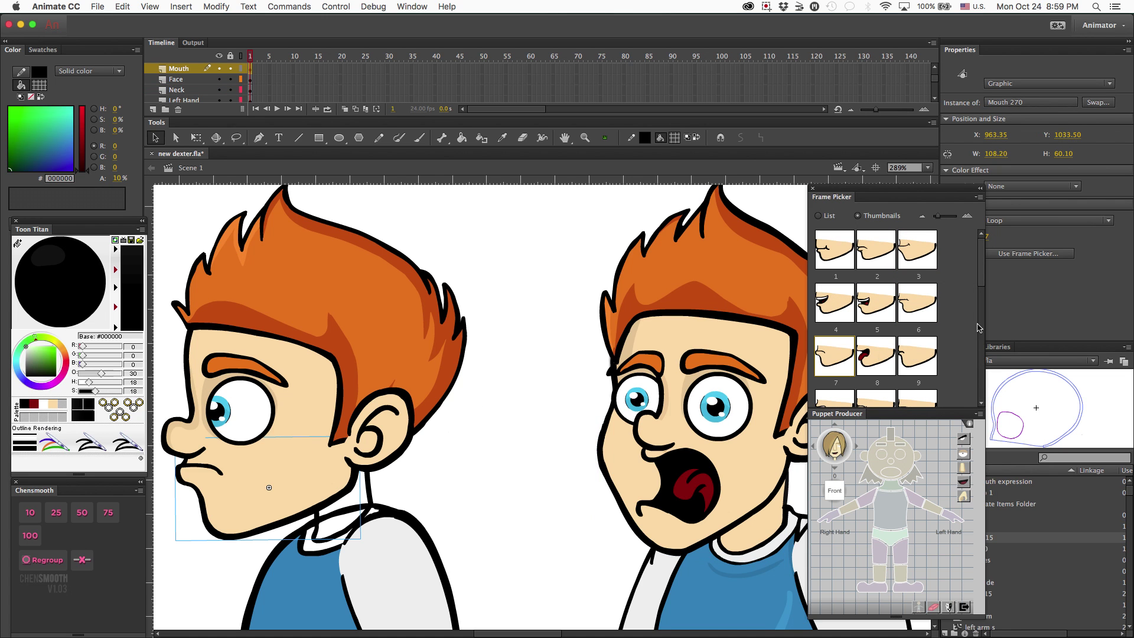
# Reposition the Frame Picker and Puppet Producer panels, docked together, so they no longer cover the Properties and Library panels
pyautogui.moveTo(939, 198); pyautogui.dragTo(836, 203)
pyautogui.click(947, 195)
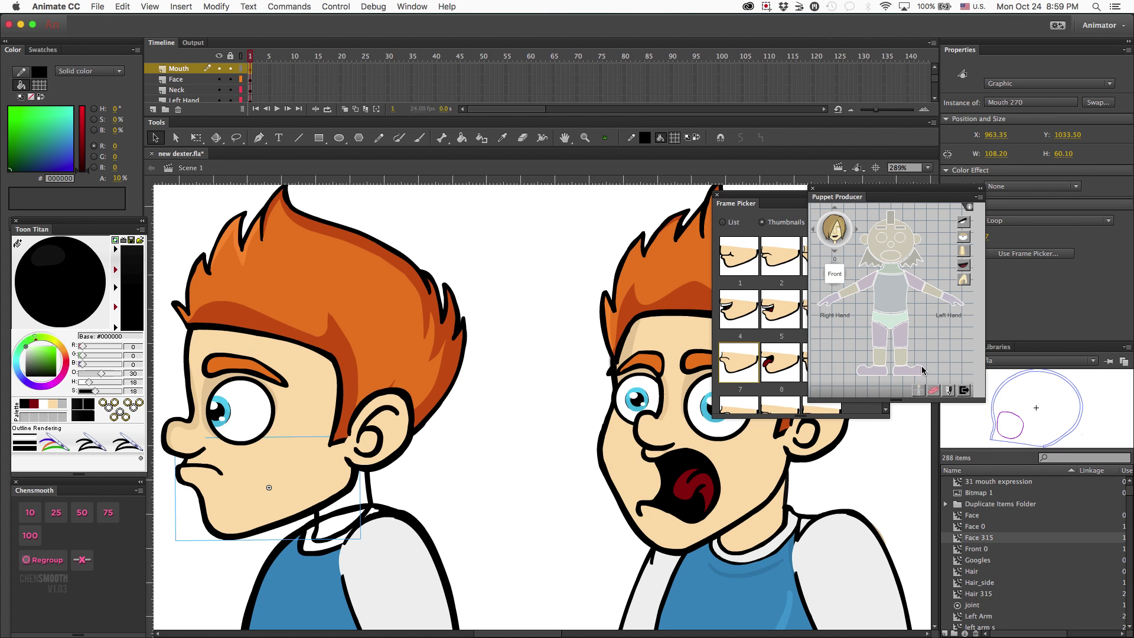
pyautogui.moveTo(892, 188); pyautogui.dragTo(787, 419)
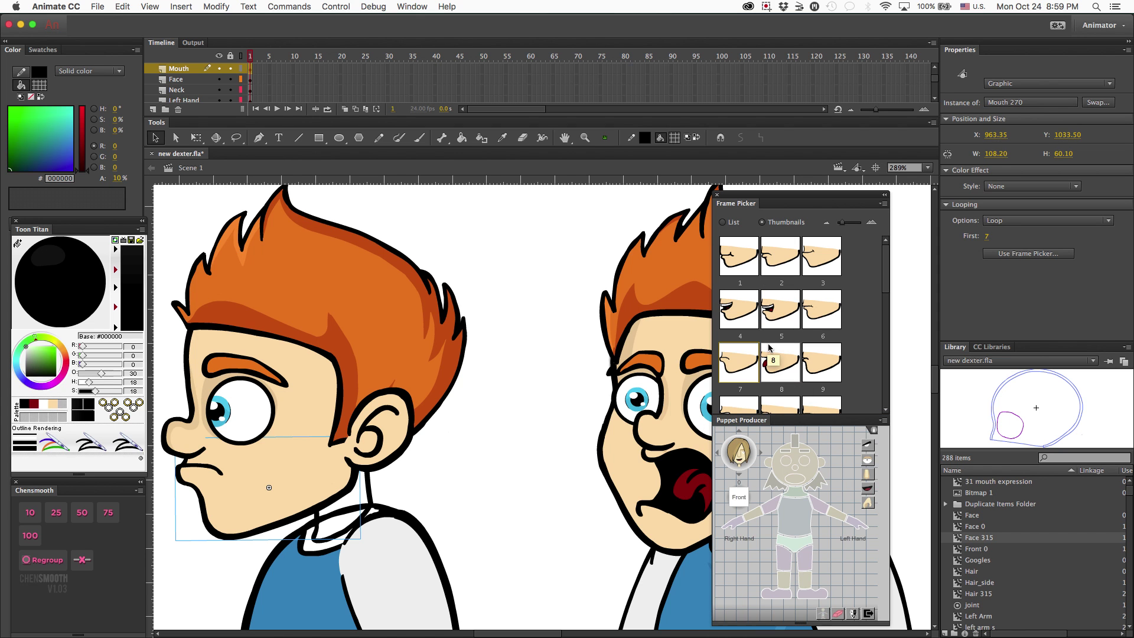
pyautogui.moveTo(777, 199); pyautogui.dragTo(832, 194)
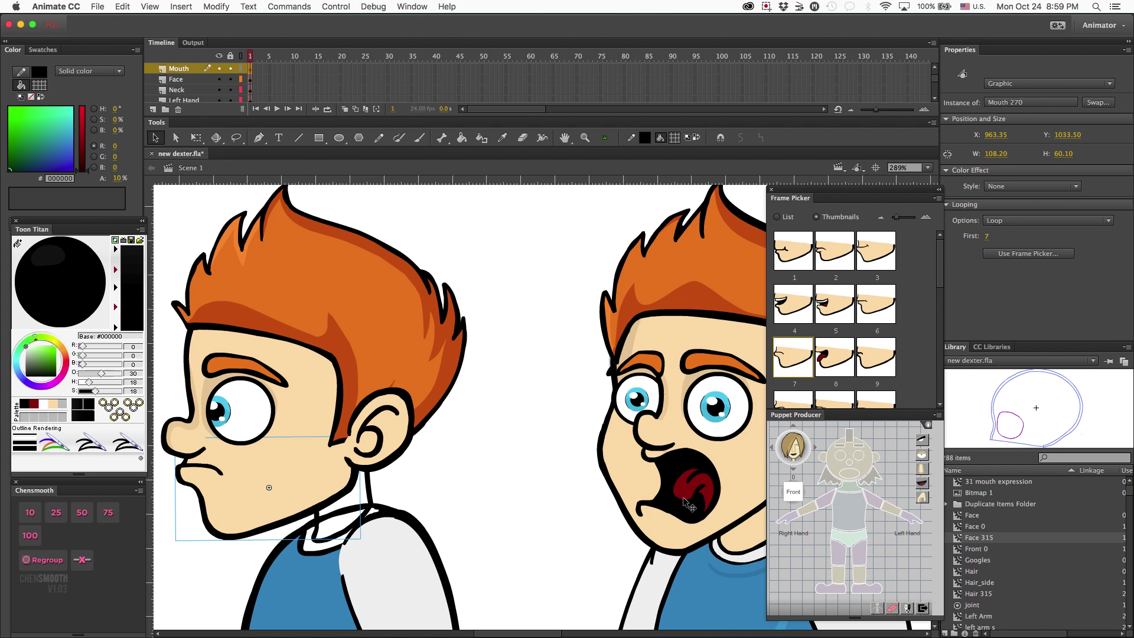
# Set the three-quarter face's mouth to frame 7 to compare it with the profile face's frame 7 mouth
pyautogui.click(679, 464)
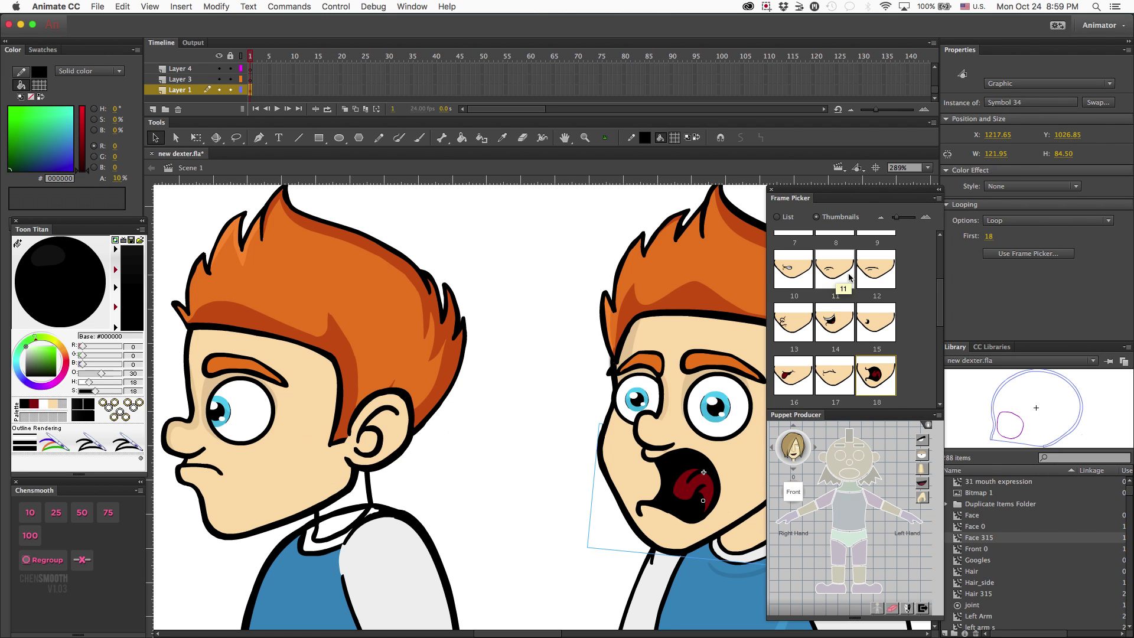
pyautogui.scroll(1, 792, 290)
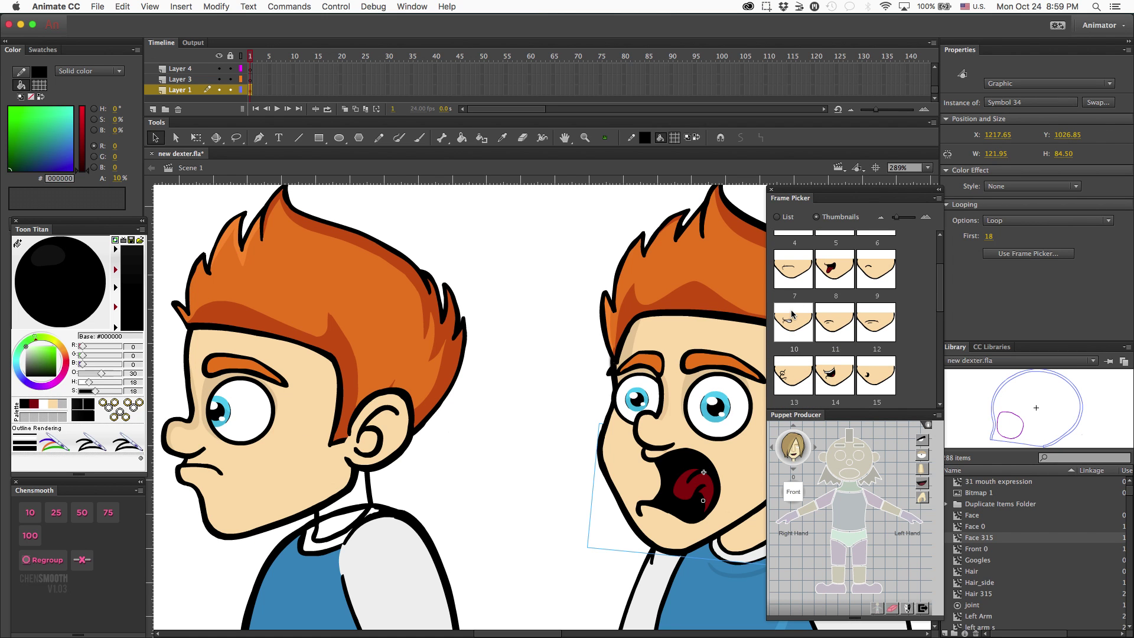
pyautogui.scroll(1, 792, 310)
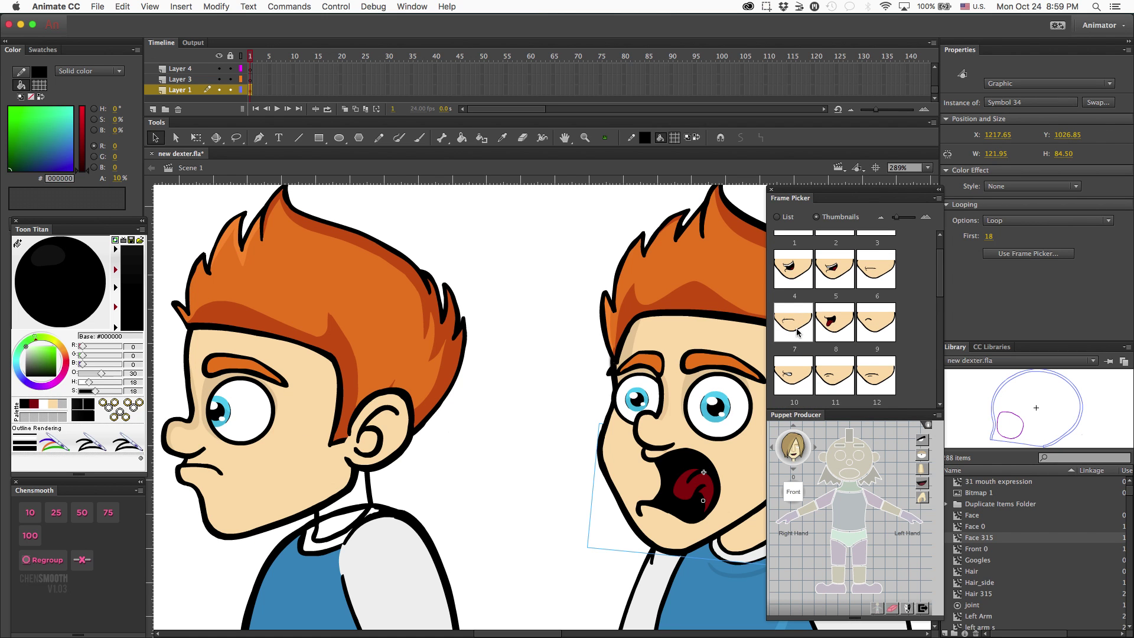
pyautogui.click(795, 331)
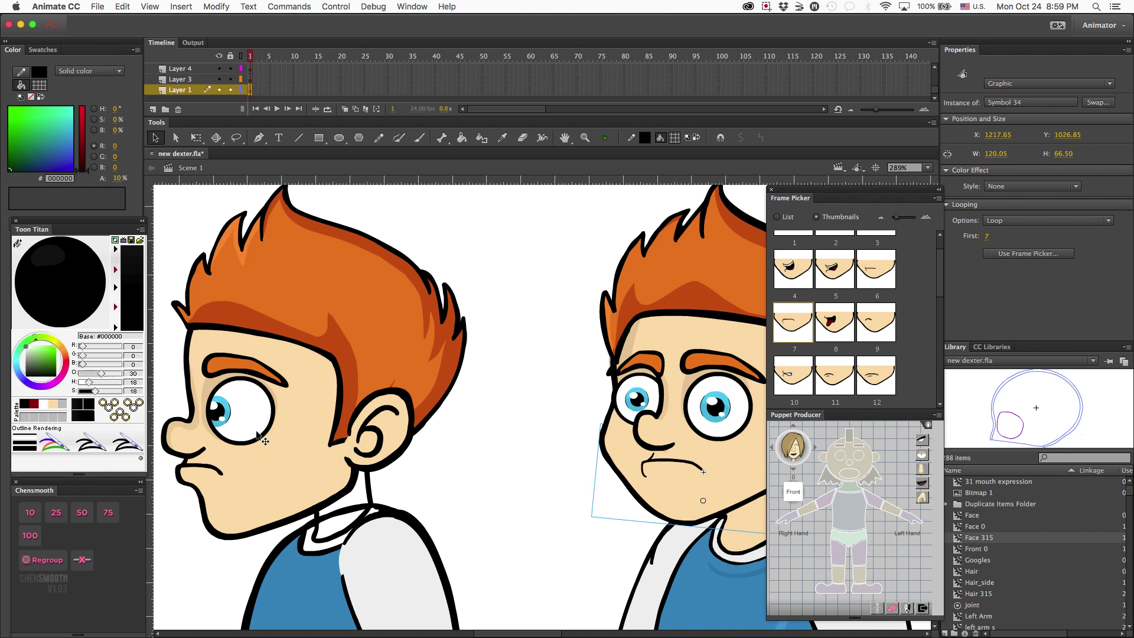
# Show the frame 5 open smile on the profile mouth and on the three-quarter mouth for comparison
pyautogui.click(254, 481)
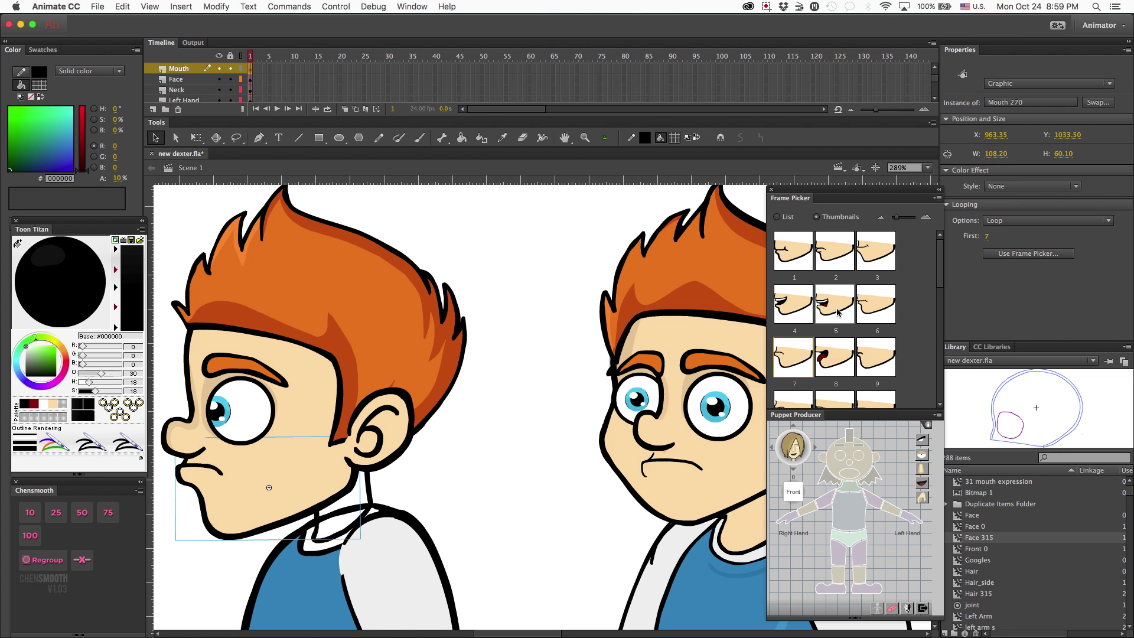
pyautogui.click(835, 355)
pyautogui.click(669, 470)
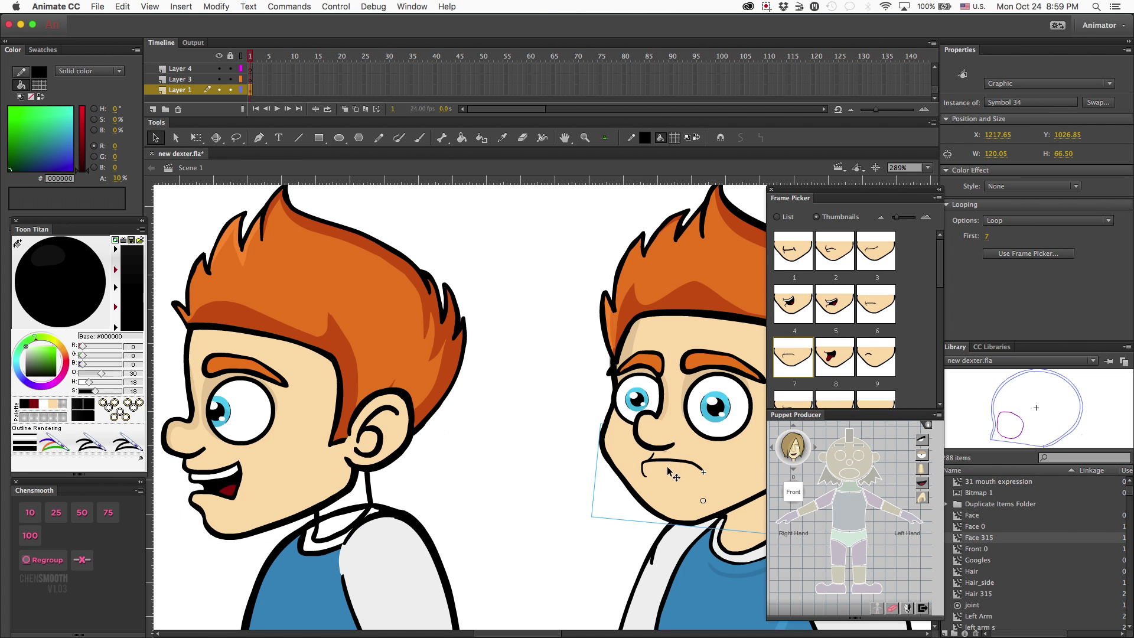
pyautogui.click(835, 311)
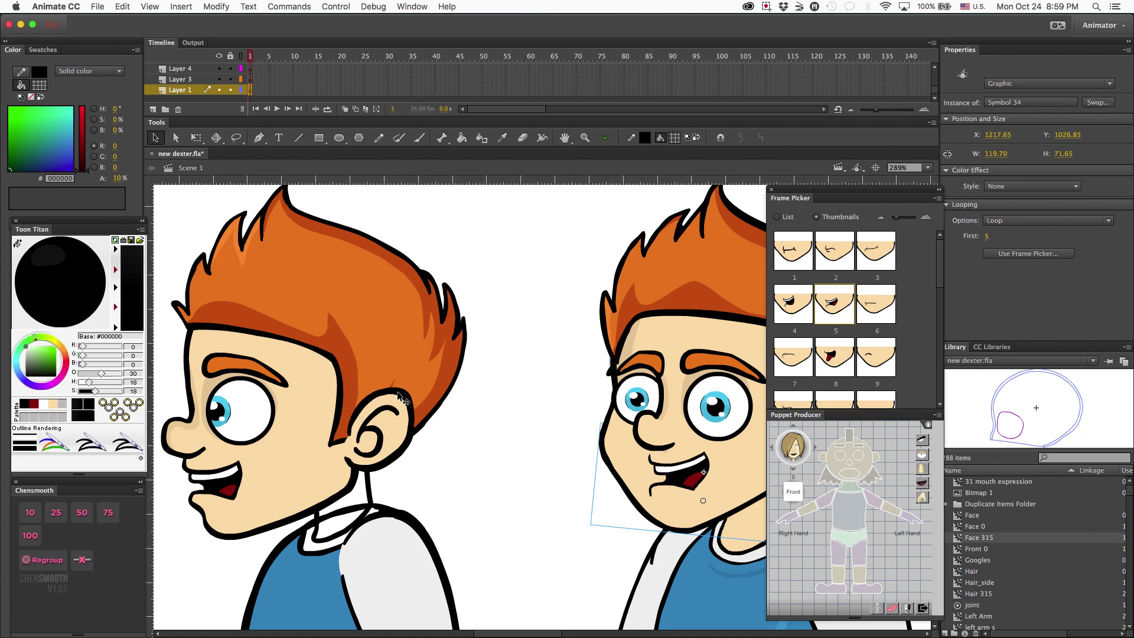
# Switch both the profile and three-quarter mouths to frame 2 to compare the expression
pyautogui.click(260, 480)
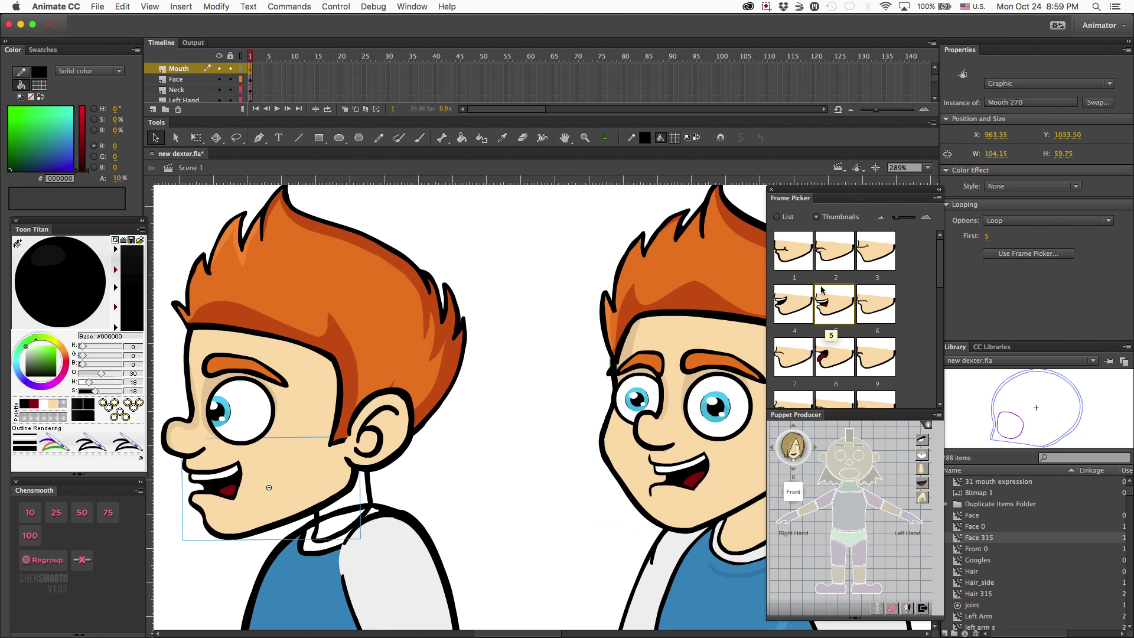
pyautogui.click(827, 261)
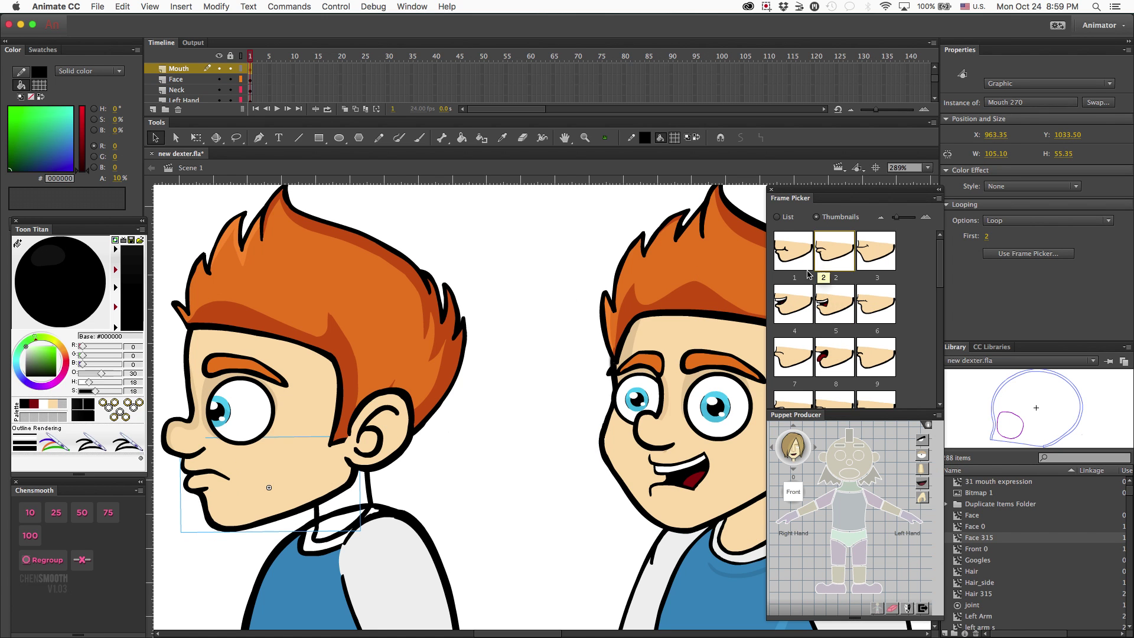
pyautogui.click(653, 471)
pyautogui.click(831, 256)
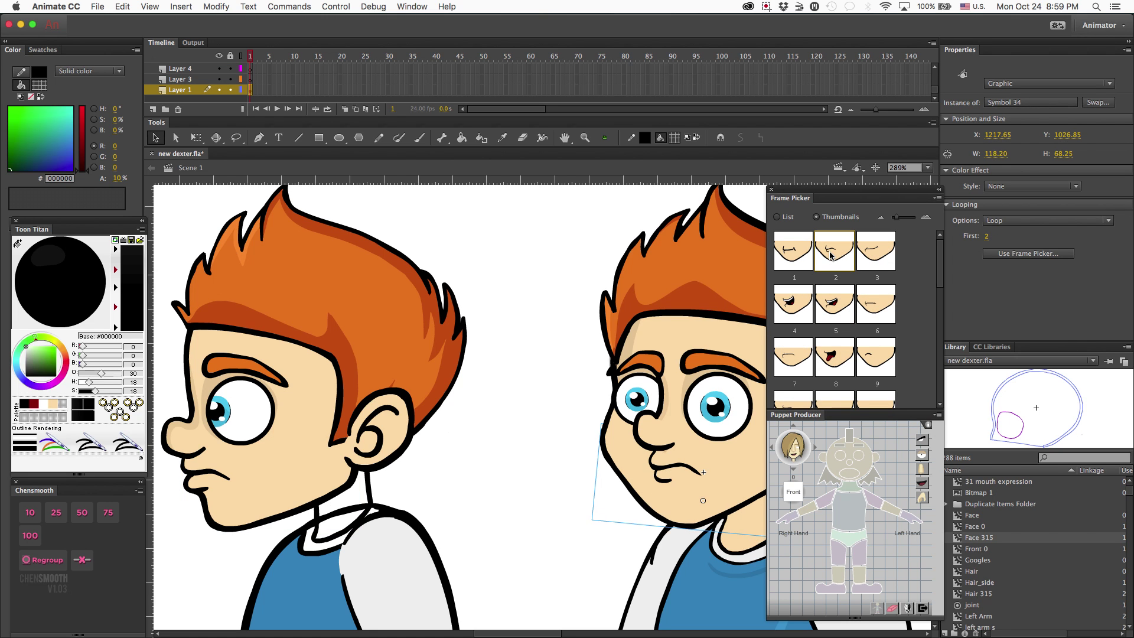